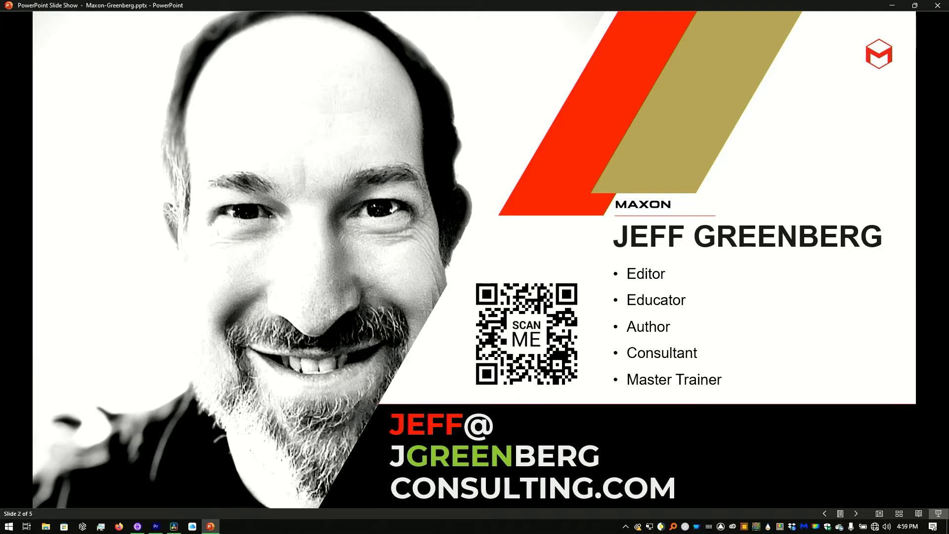
- Advance the slide show to the slide with the DaVinci Resolve, Premiere Pro and Avid logos
key("Right")
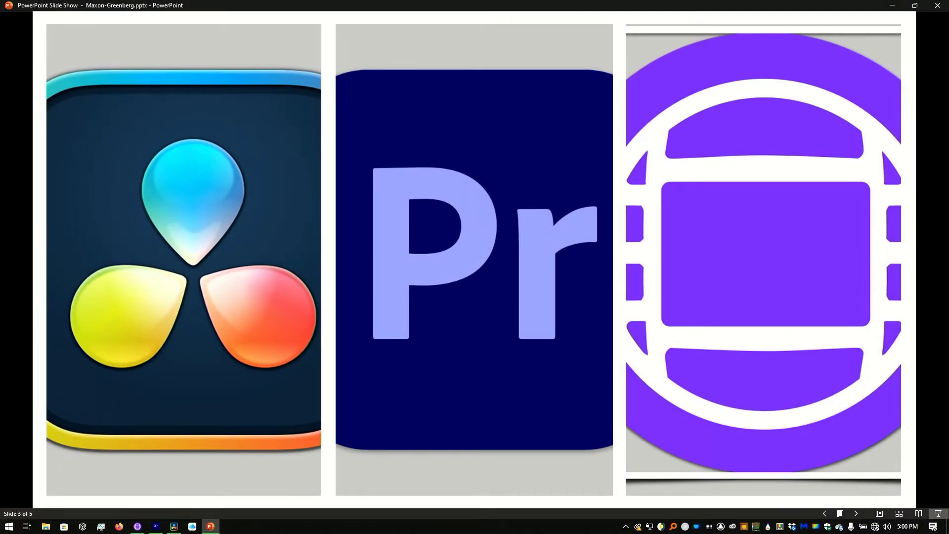
- Advance to the Focus on Edit slide, then switch to Premiere Pro's Full Project edit
key("Right")
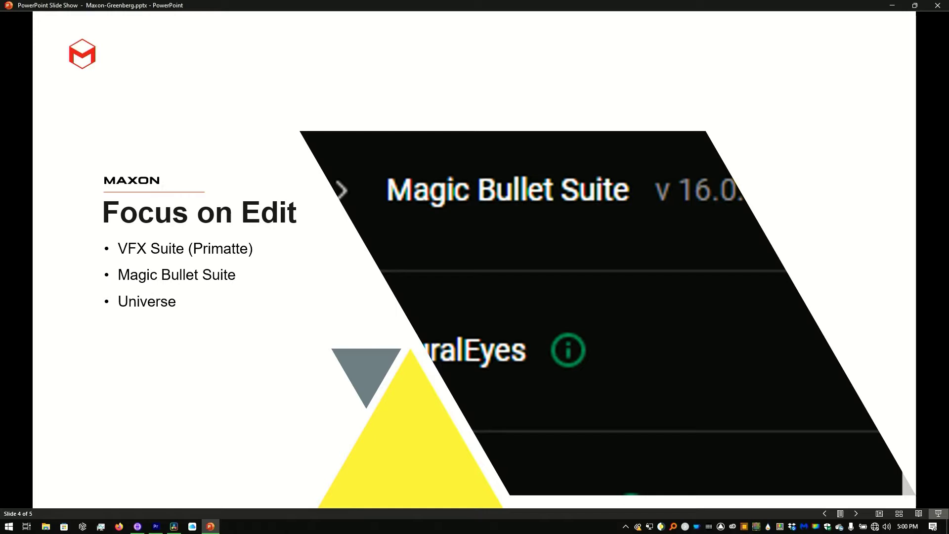
key("alt+Tab")
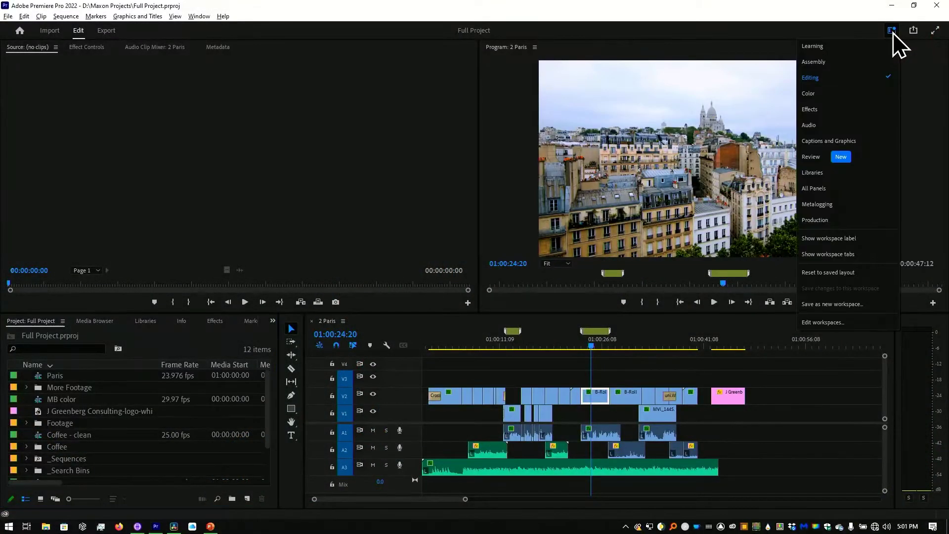
- Enable Show workspace tabs in the Workspaces menu
left_click(830, 259)
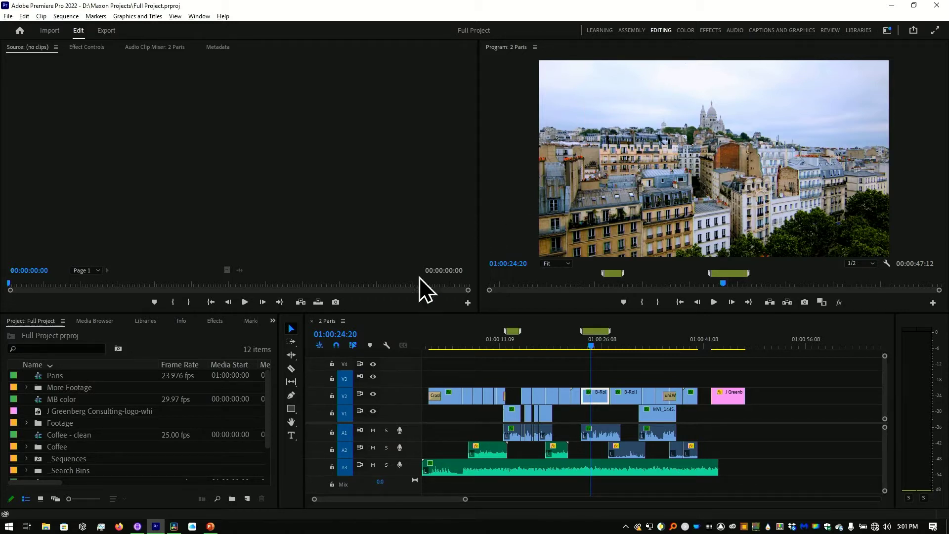
- Open the History panel, dock it beside the Project panel, and open its panel menu
left_click(272, 321)
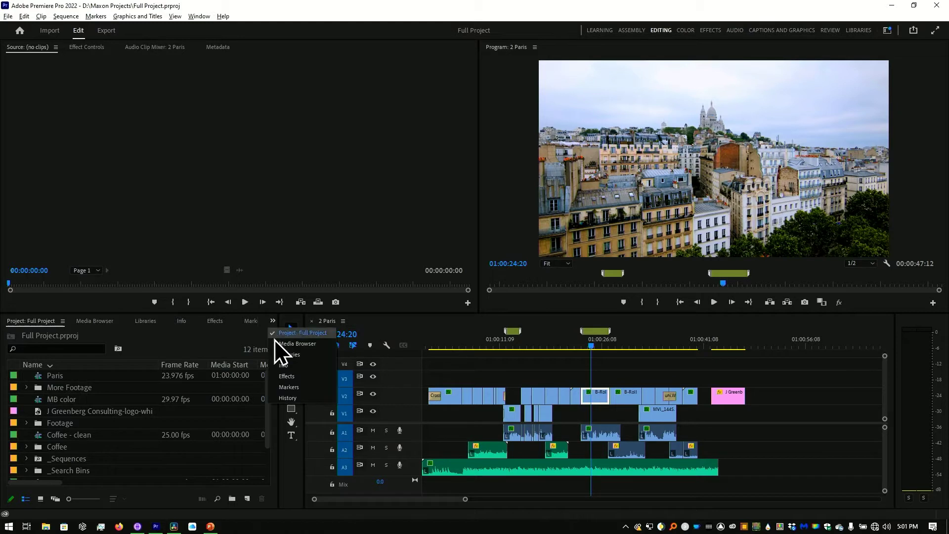
left_click(308, 399)
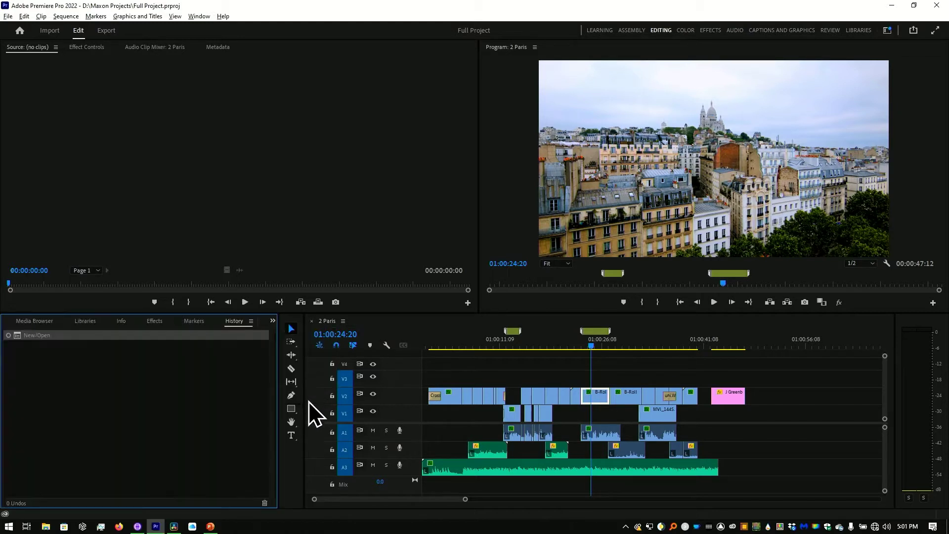
left_click_drag(236, 326, 264, 383)
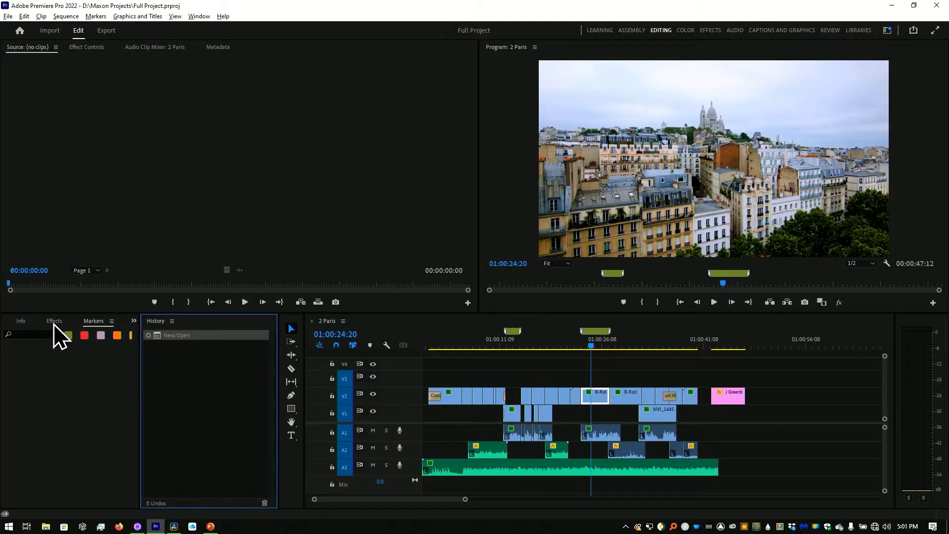
key("shift+1")
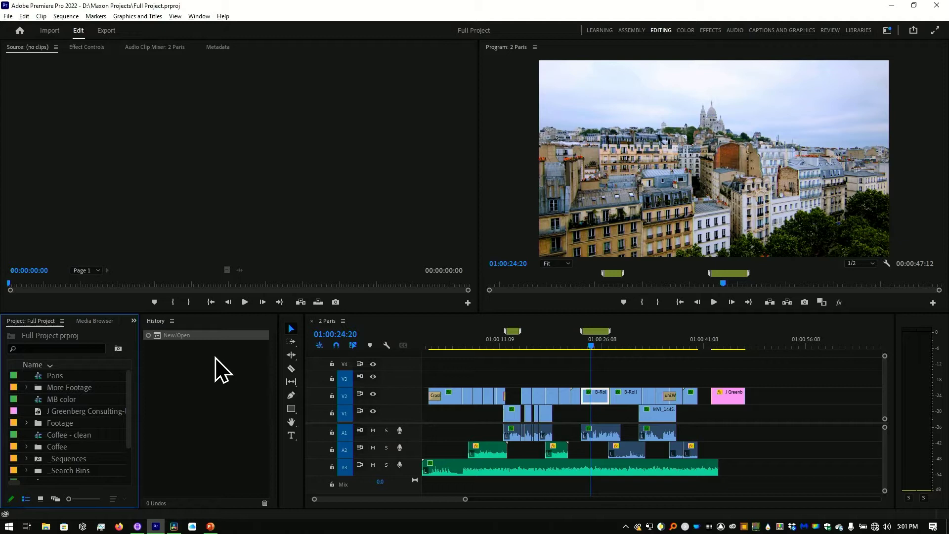
left_click(173, 322)
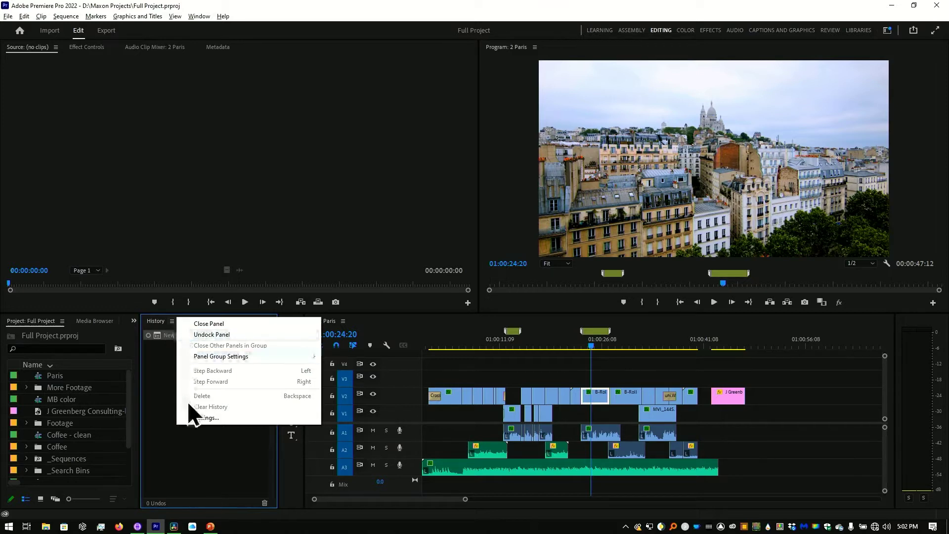
- Set History States to 99 in History Settings
left_click(203, 418)
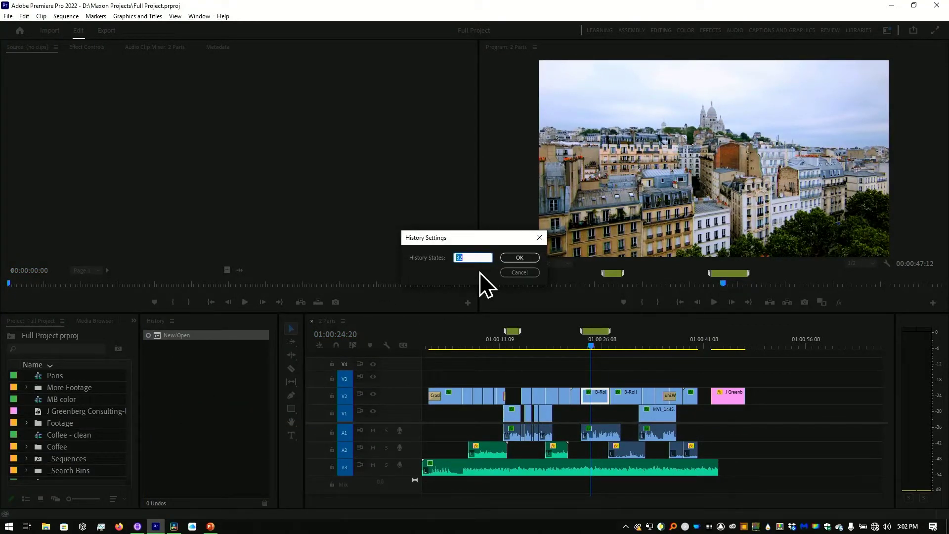
type("99")
left_click(518, 258)
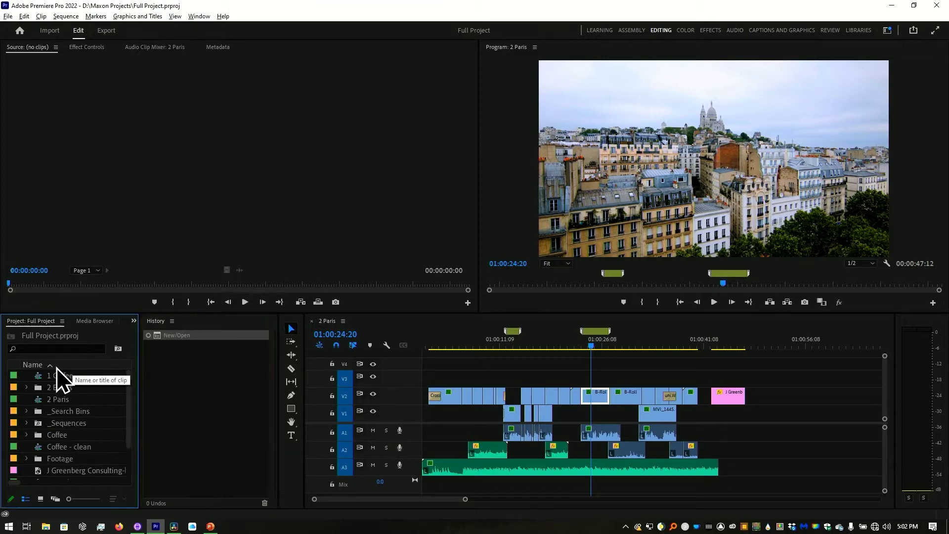
- Open 1 Coffee, zoom in on its opening clips, and toggle V2 off and on
double_click(39, 378)
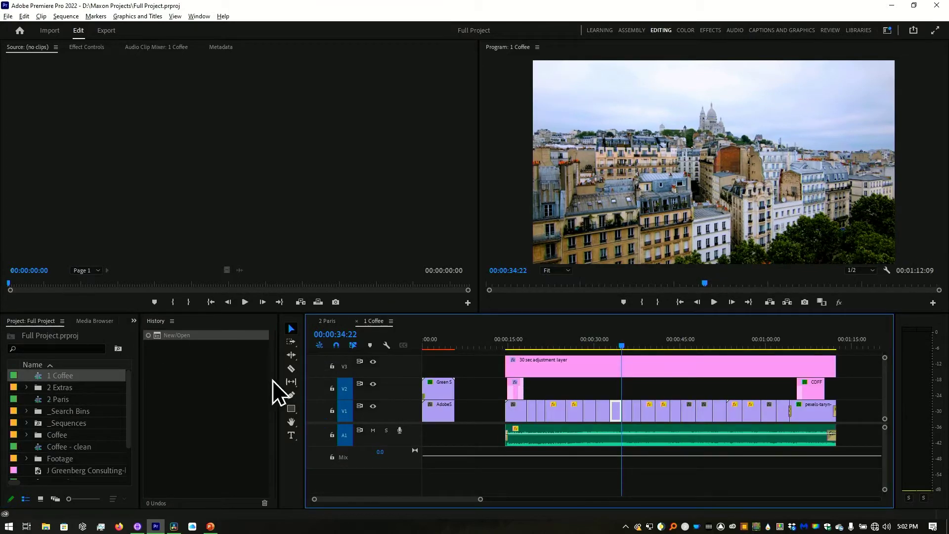
left_click(439, 346)
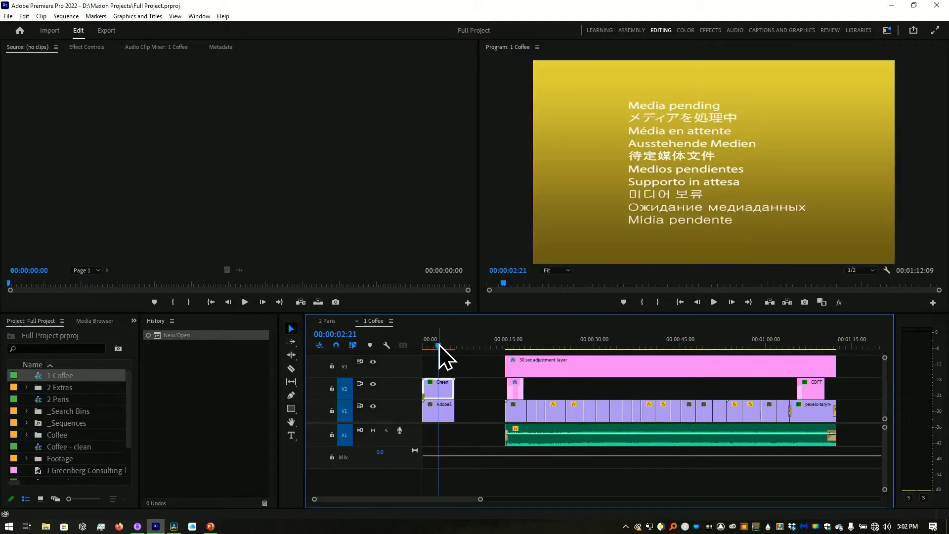
key("equal")
key("equal")
key("equal")
key("equal")
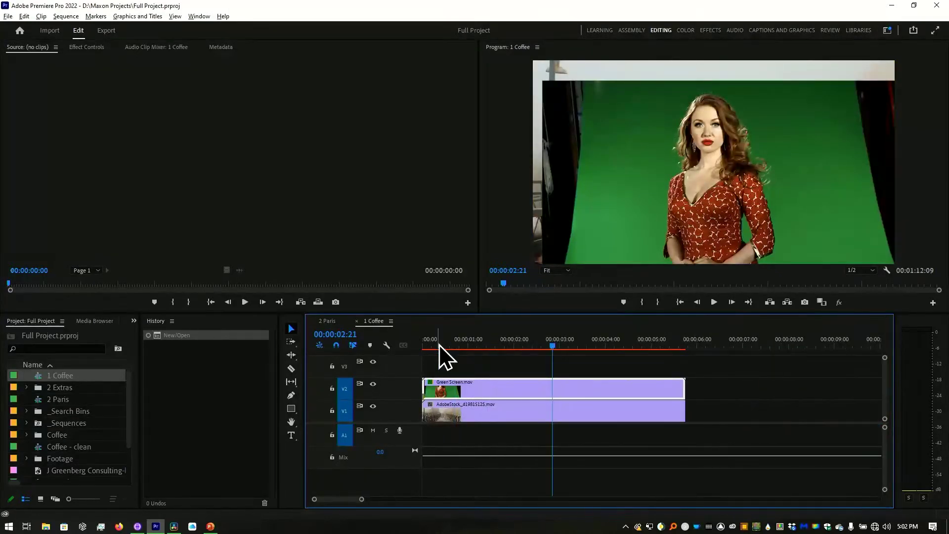
left_click(374, 384)
left_click(374, 384)
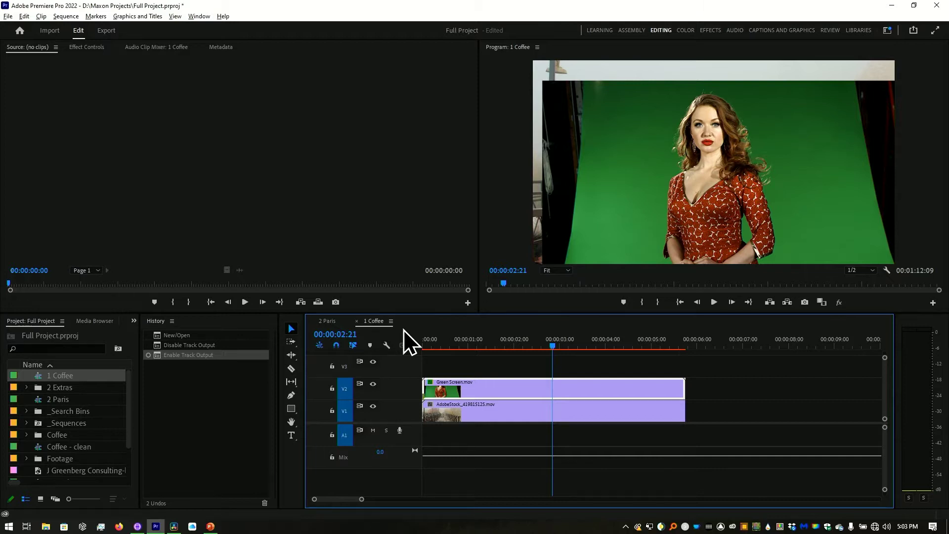
- Cycle panel focus with Shift+1 through Shift+5, ending in Effect Controls for Green Screen.mov
key("shift+1")
key("shift+2")
key("shift+3")
key("shift+4")
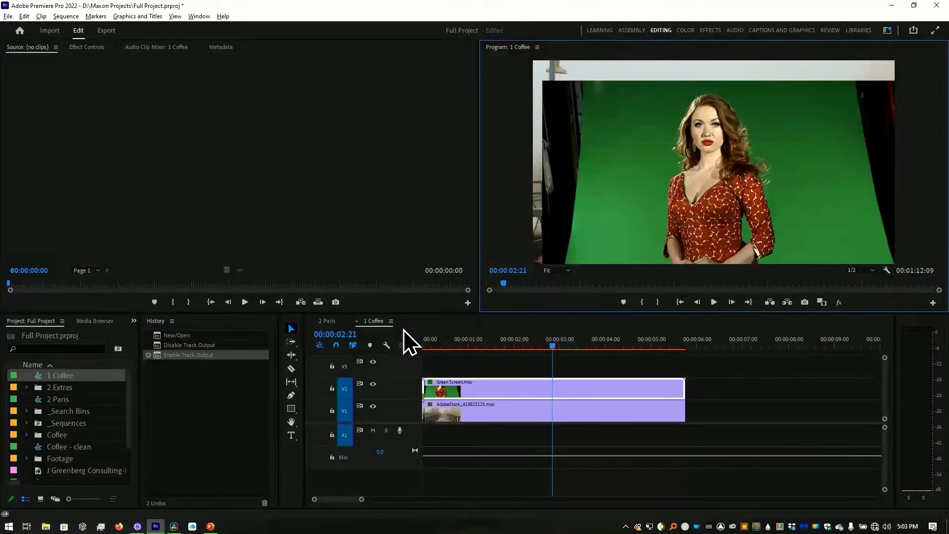
key("shift+5")
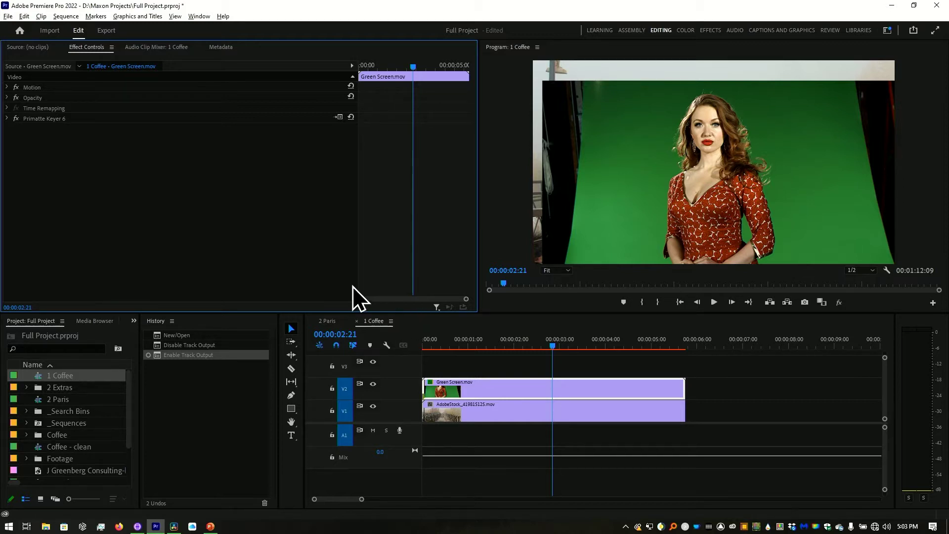
- Delete the Primatte Keyer 6 effect and expand the clip's Opacity settings
left_click(58, 119)
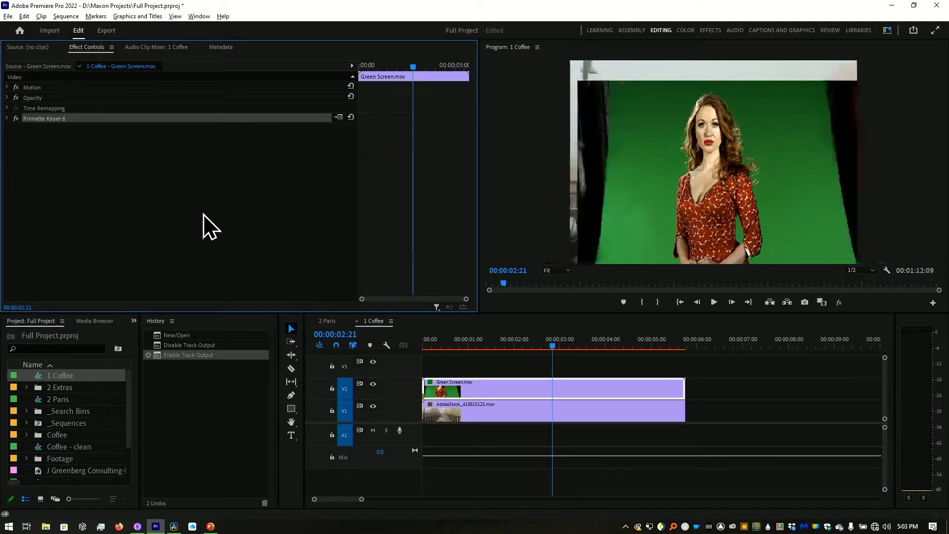
key("Delete")
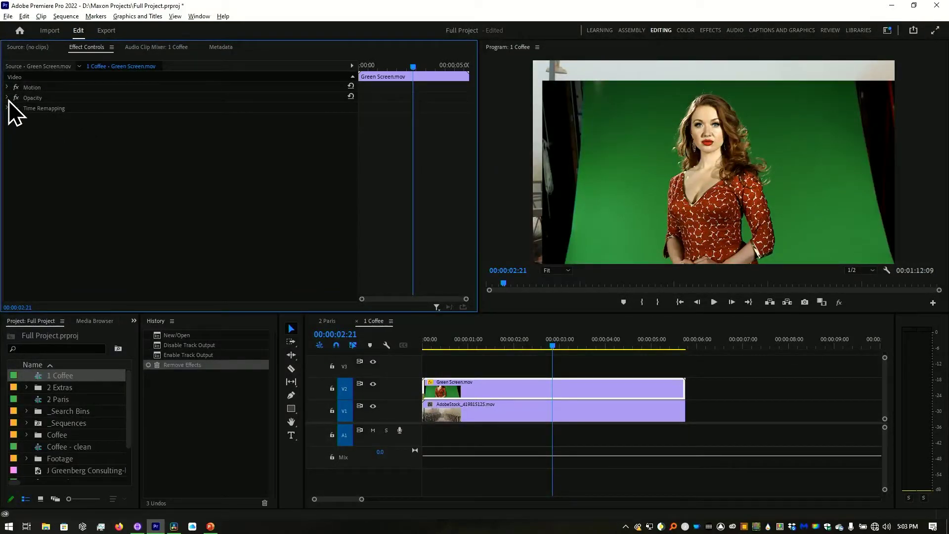
left_click(7, 98)
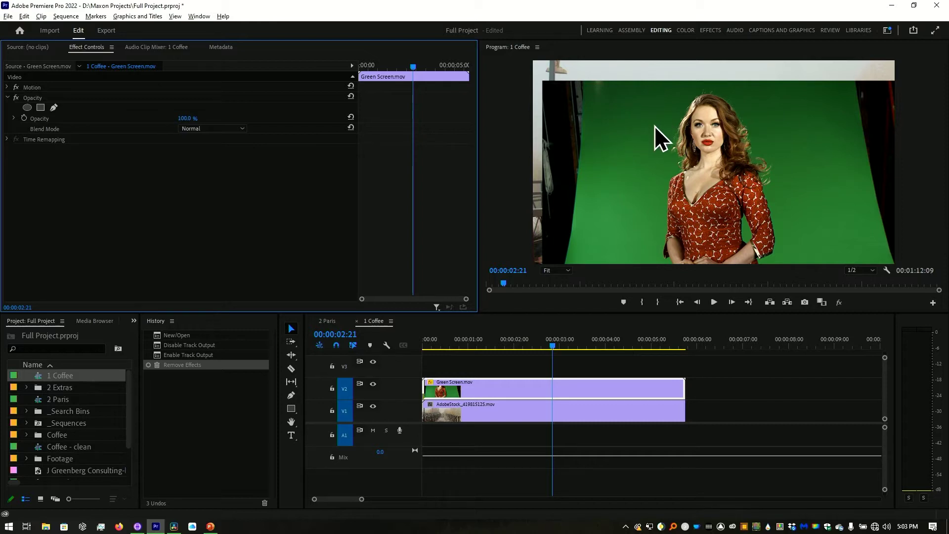
- Set the Program monitor zoom to 50%, then to 25%
left_click(643, 120)
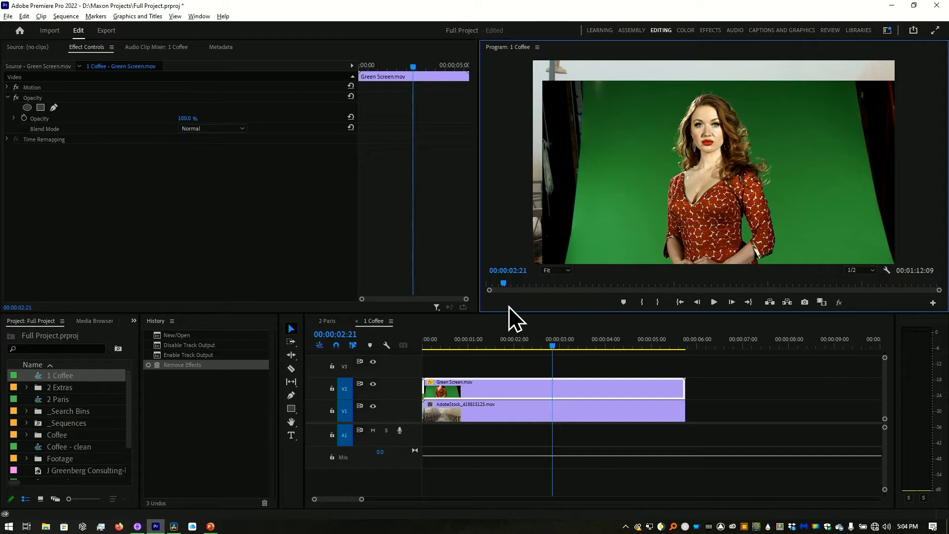
left_click(558, 271)
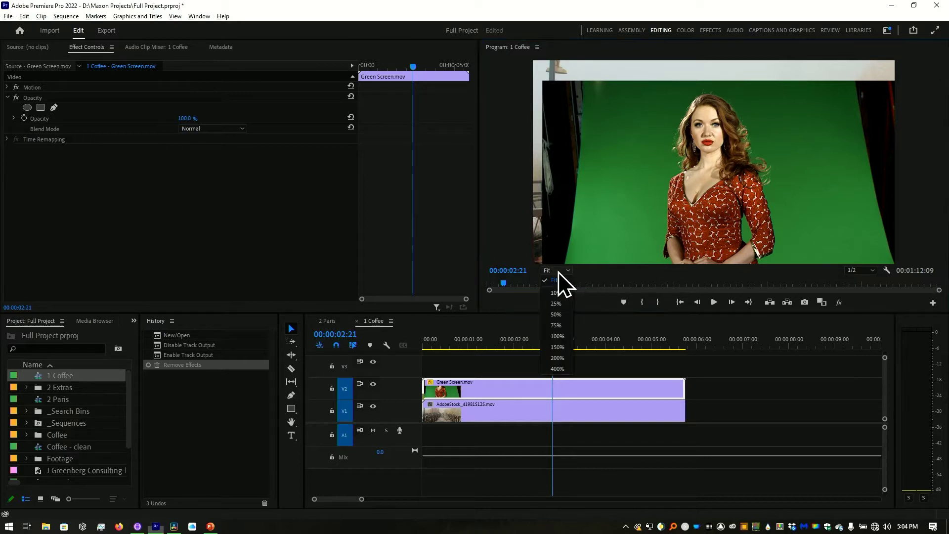
left_click(567, 312)
left_click(557, 272)
left_click(561, 305)
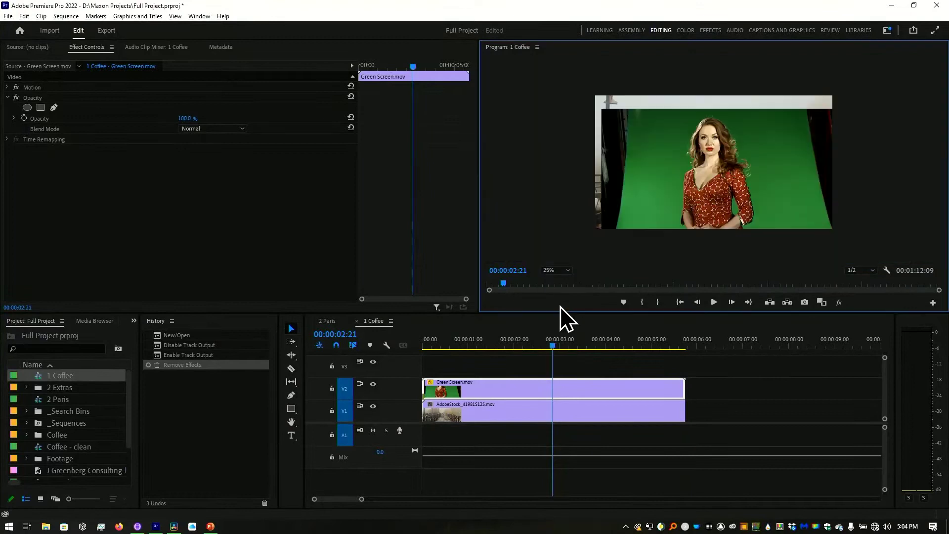
- Draw a closed seven-point freeform opacity mask around the woman and backdrop
left_click(54, 107)
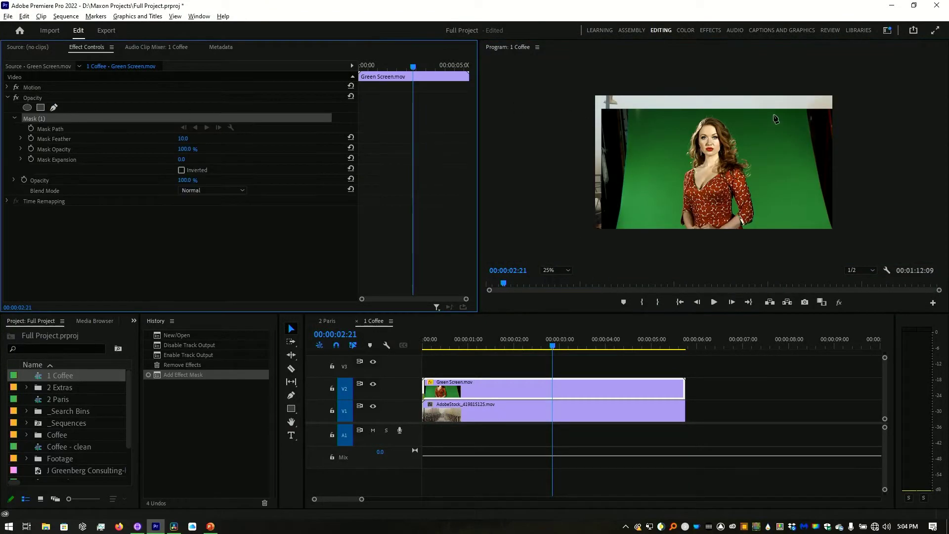
left_click(773, 115)
left_click(808, 228)
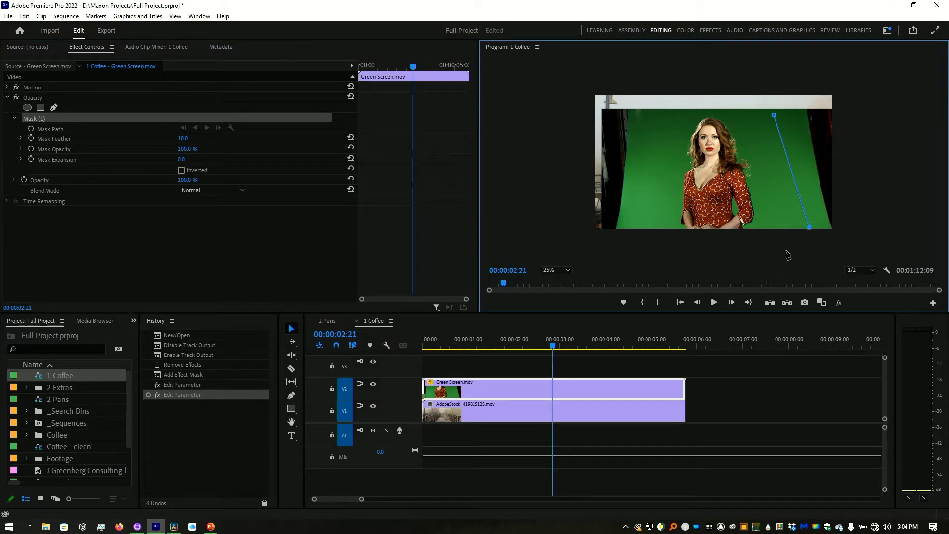
left_click(779, 251)
left_click(631, 242)
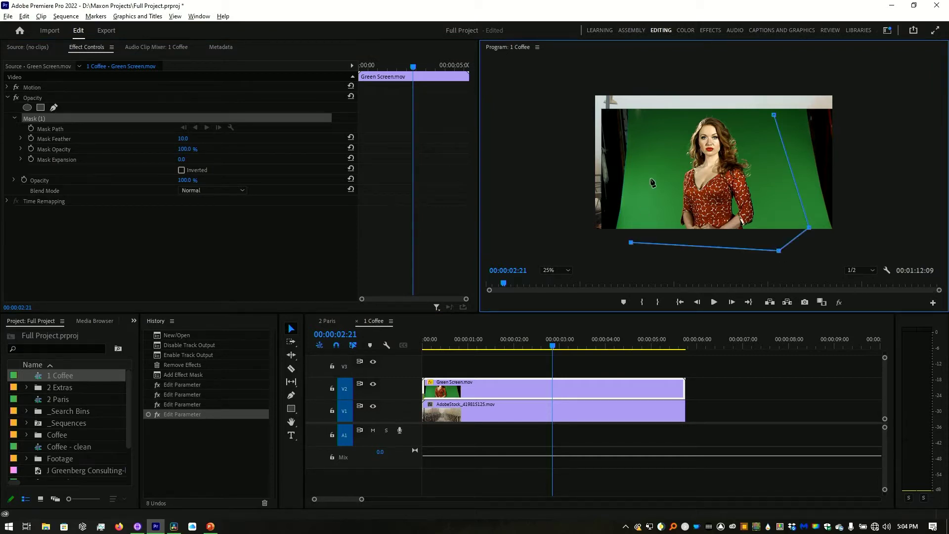
left_click(648, 148)
left_click(675, 116)
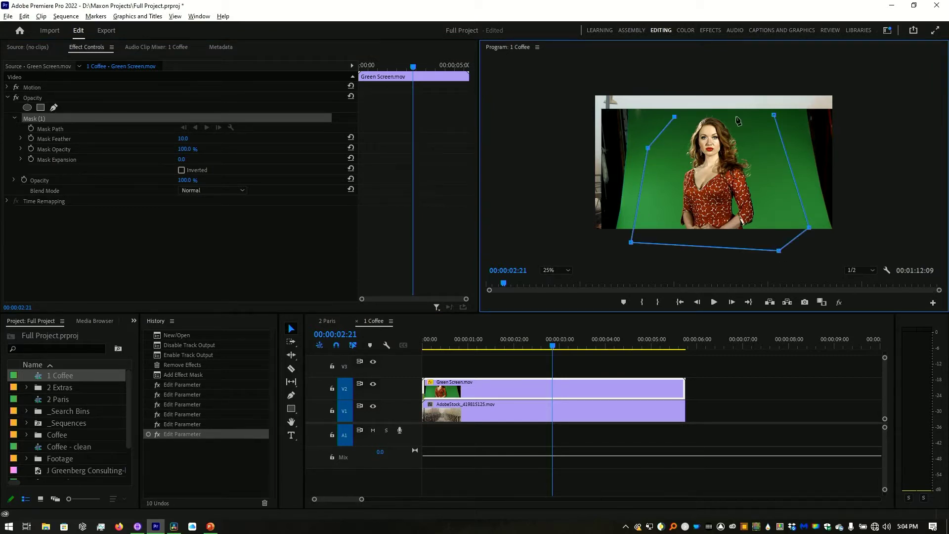
left_click(718, 115)
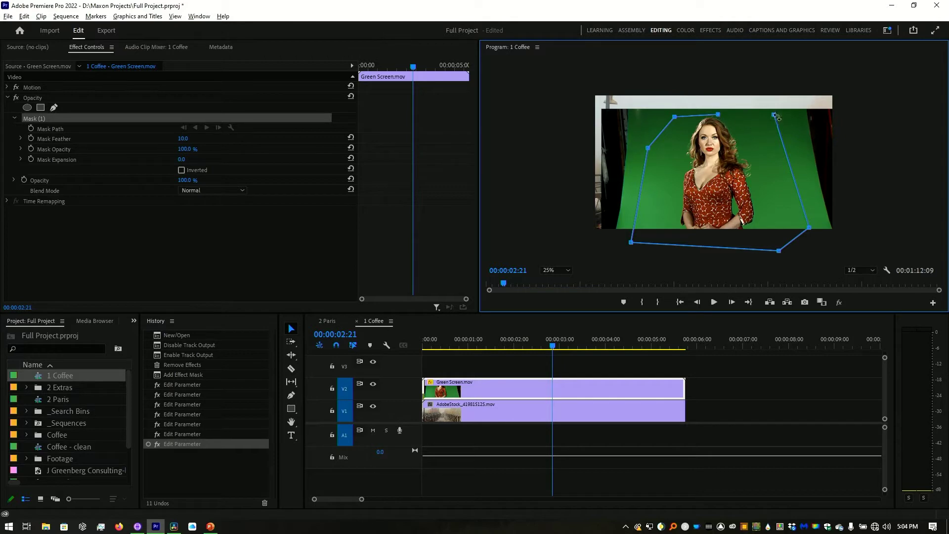
left_click(773, 116)
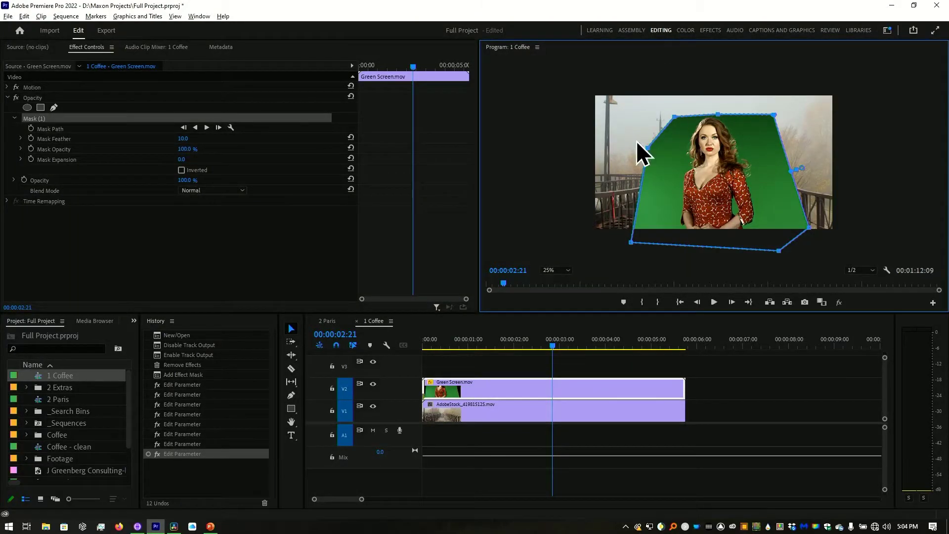
left_click(86, 241)
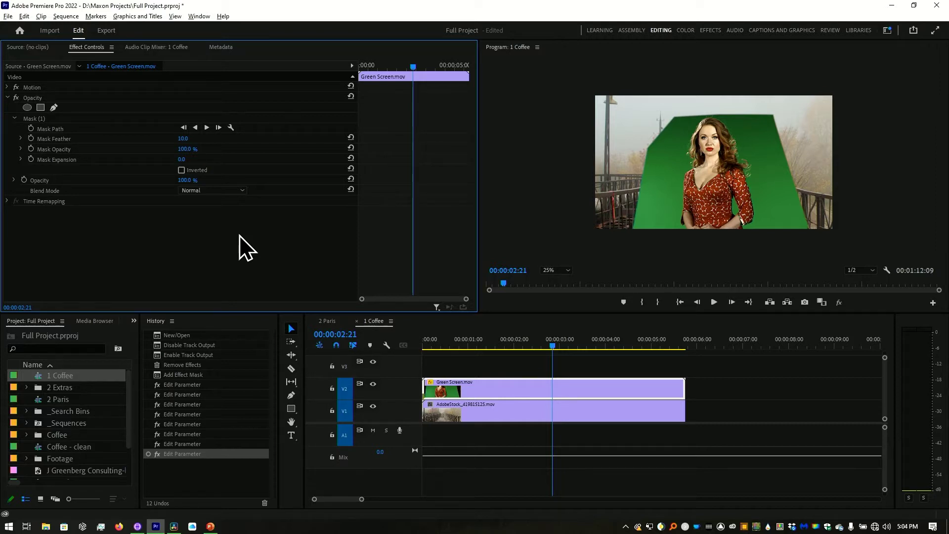
- Apply Primatte Keyer 6 from Video Effects > RG VFX to Green Screen.mov and run Auto Define Key
key("shift+7")
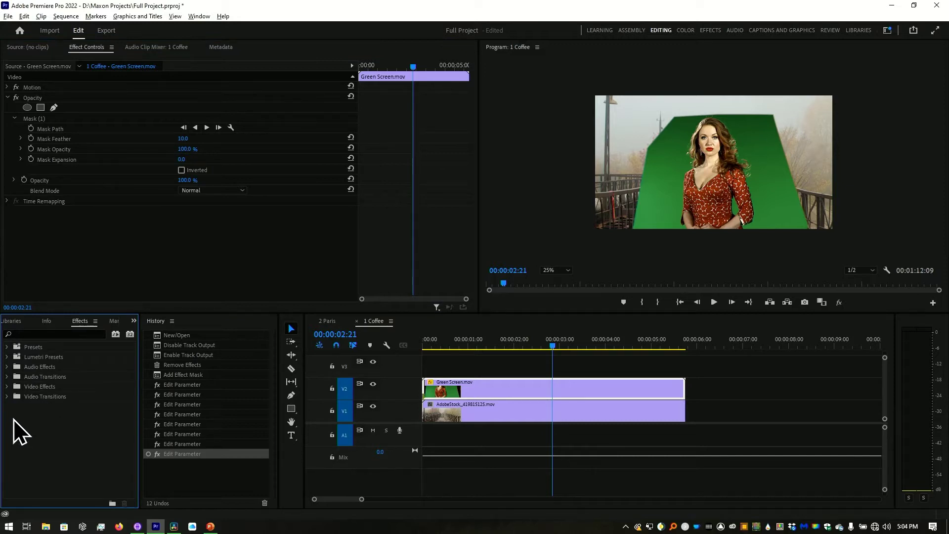
left_click(7, 387)
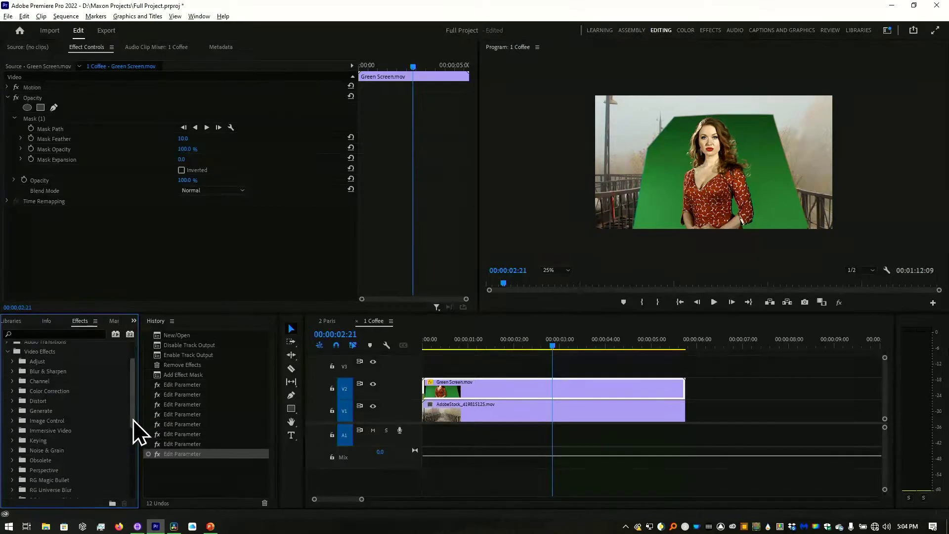
scroll(136, 445, "down", 4)
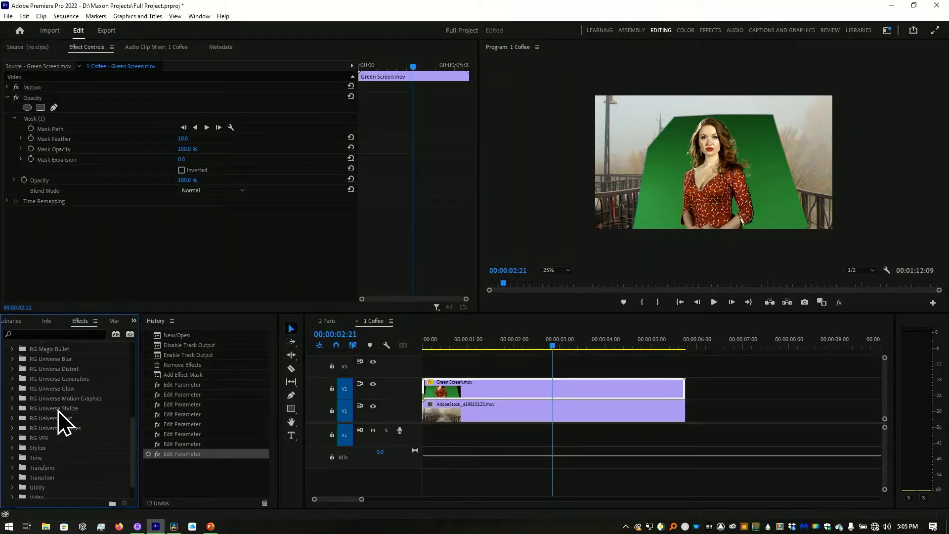
left_click(12, 437)
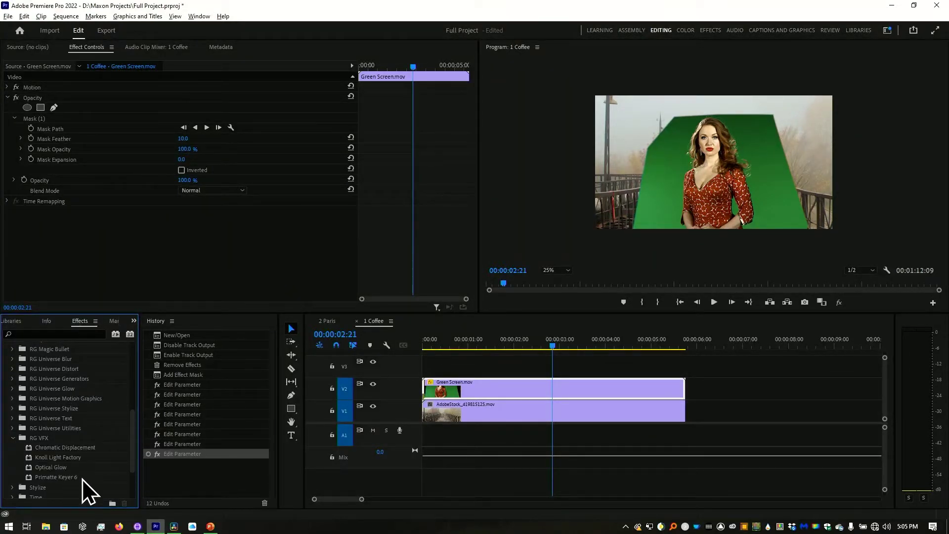
left_click_drag(64, 477, 514, 400)
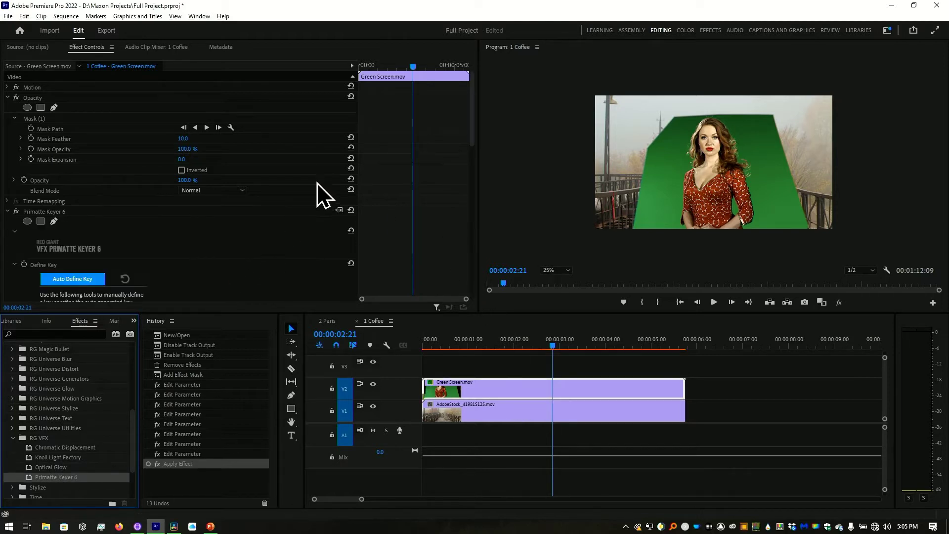
left_click_drag(474, 139, 471, 189)
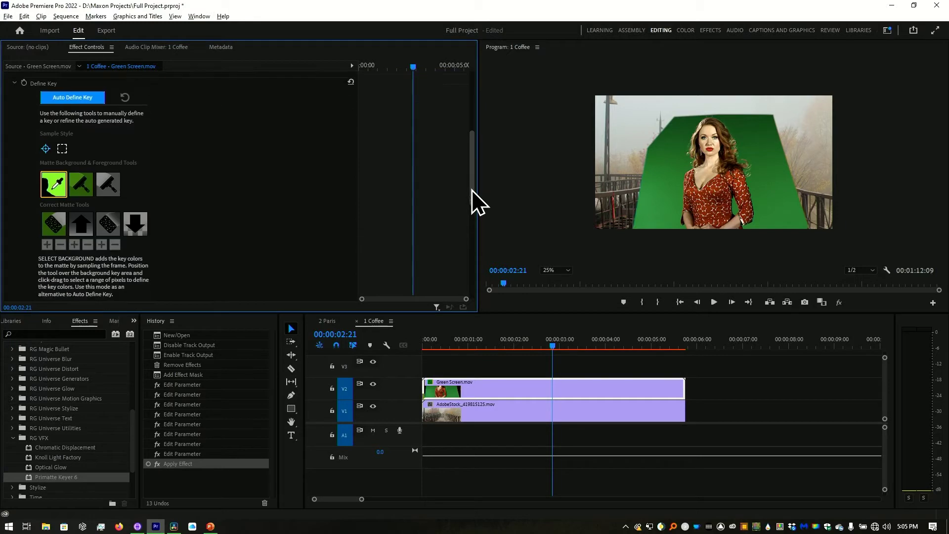
left_click(82, 98)
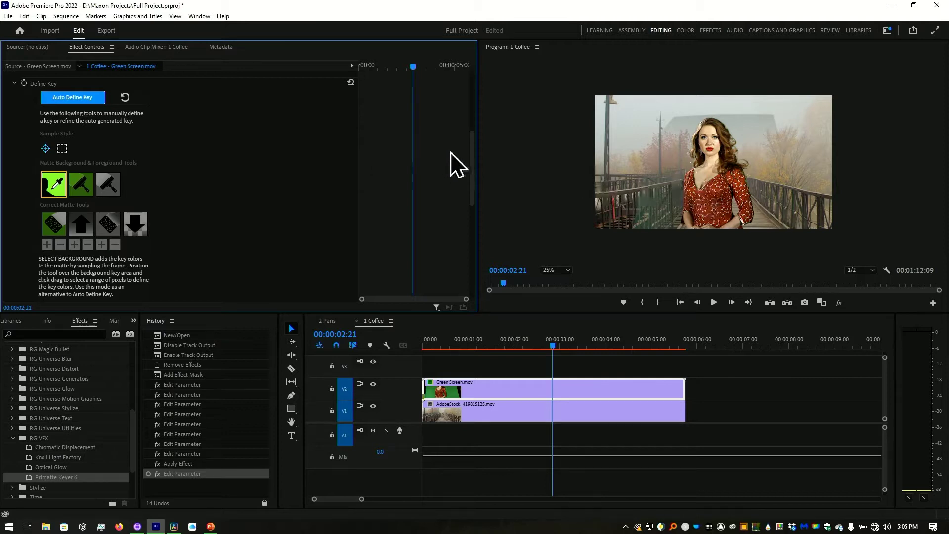
- Paint Primatte Keyer 6 sample strokes on the picture, undoing one and switching sampling mode
scroll(471, 163, "up", 3)
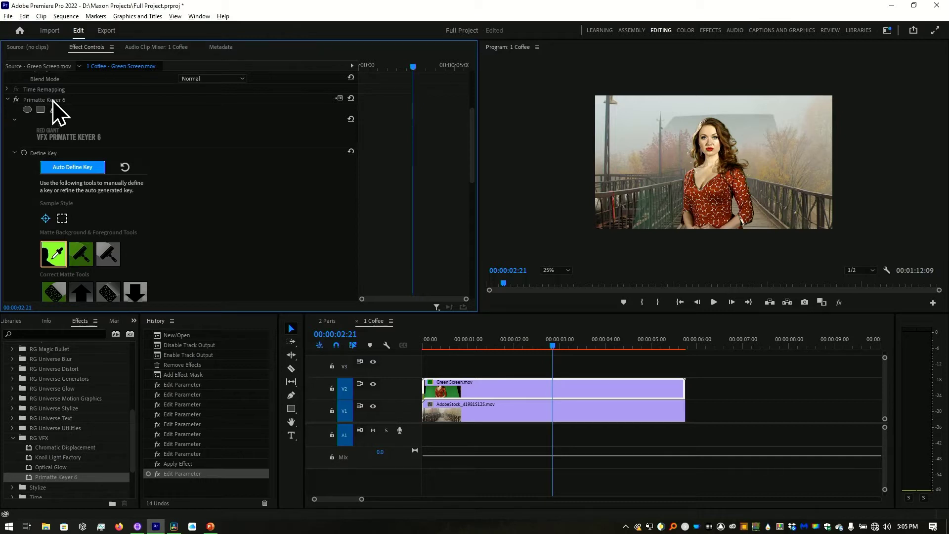
left_click(52, 100)
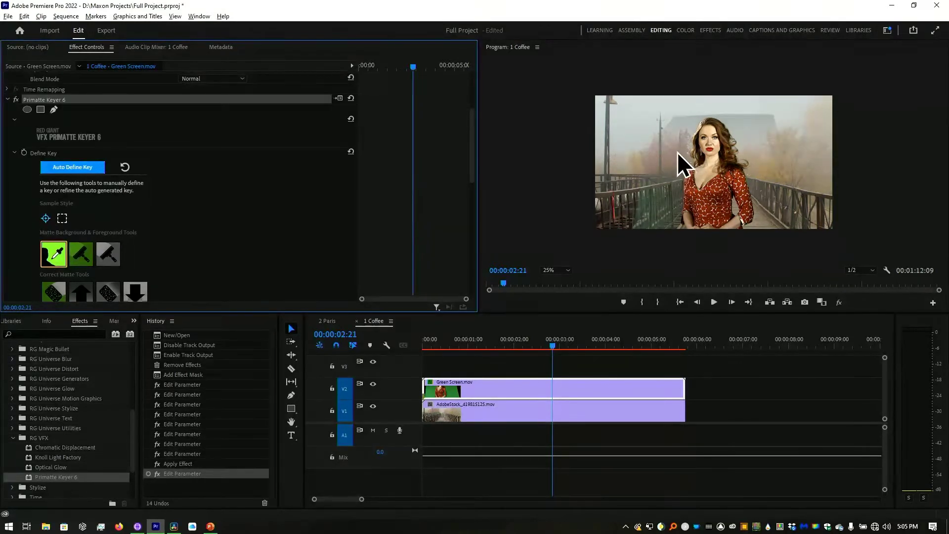
left_click_drag(673, 150, 666, 187)
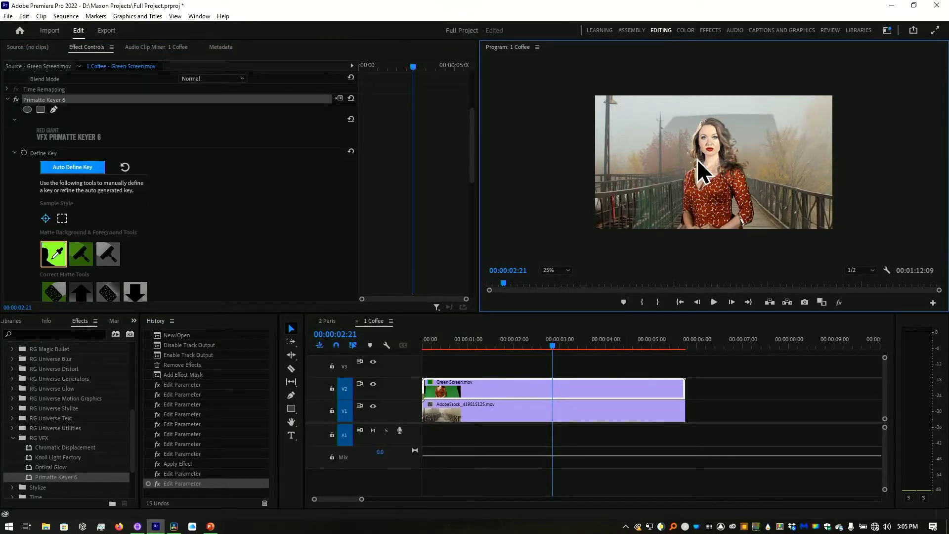
left_click_drag(766, 191, 767, 193)
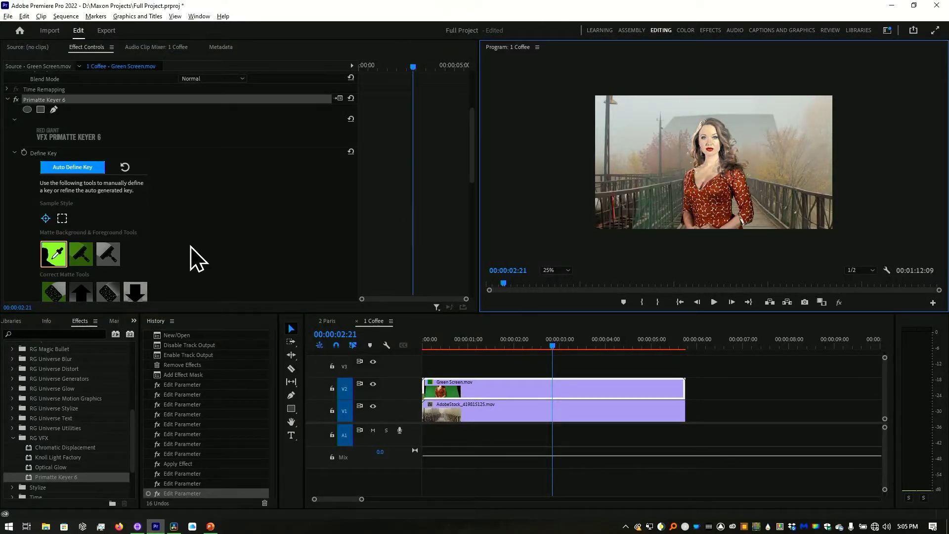
key("ctrl+z")
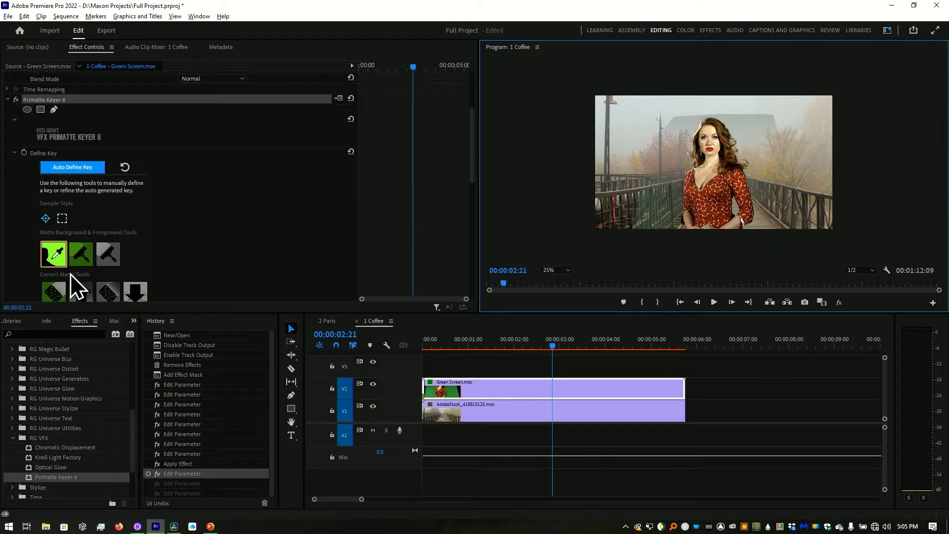
left_click(84, 252)
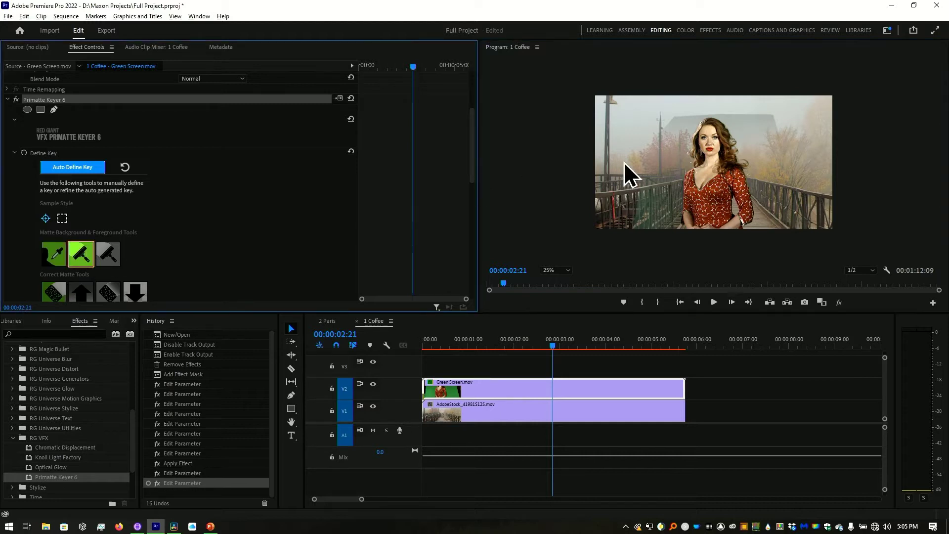
left_click_drag(677, 159, 674, 194)
left_click_drag(743, 119, 761, 146)
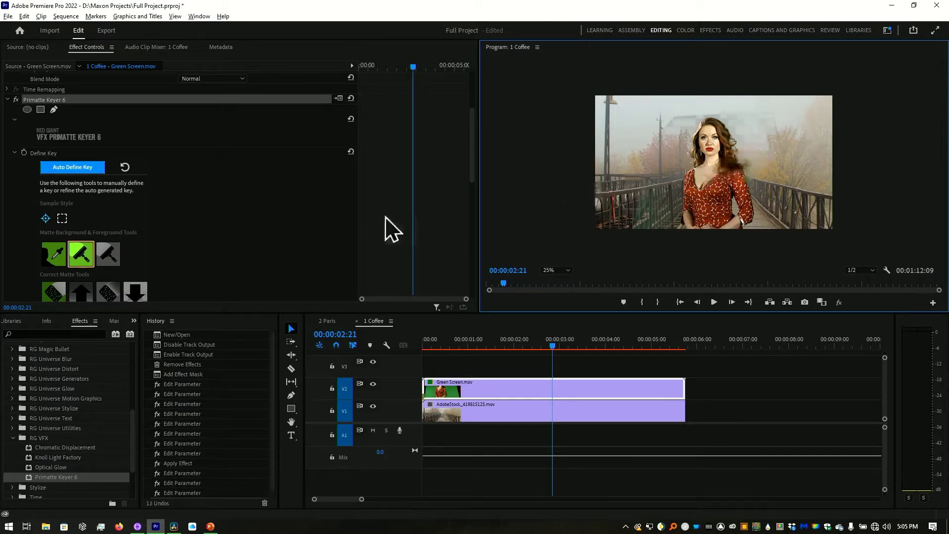
left_click_drag(473, 169, 470, 233)
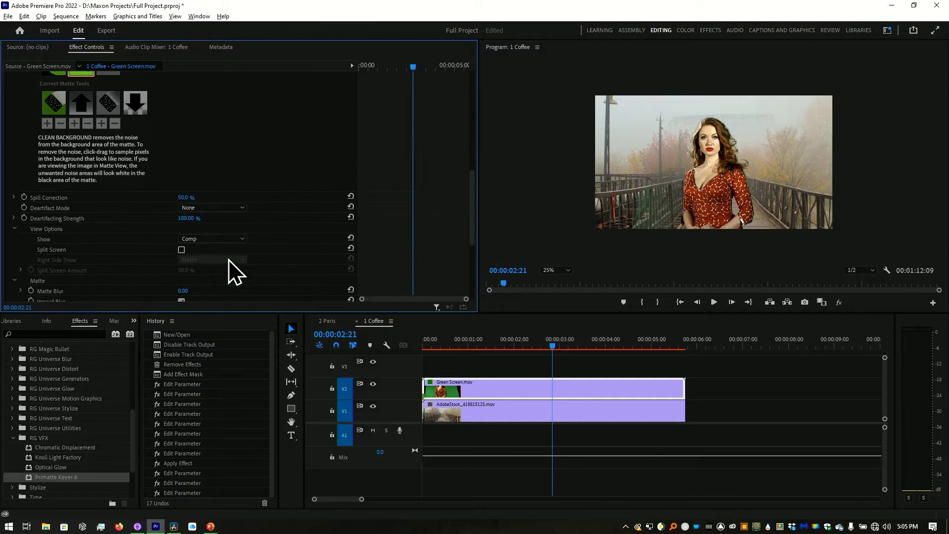
- Show the Primatte key as a matte and raise Matte Black Point to 66.00 %
left_click(226, 241)
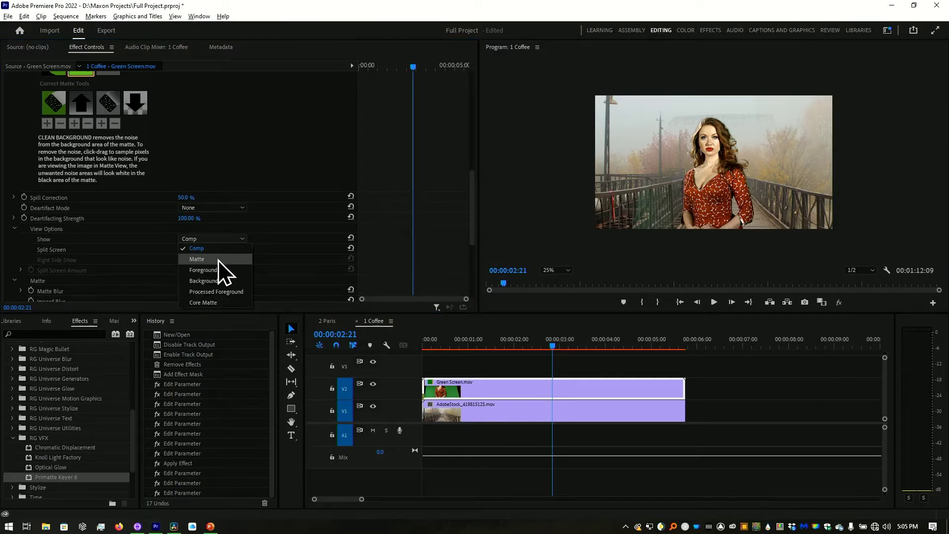
left_click(222, 259)
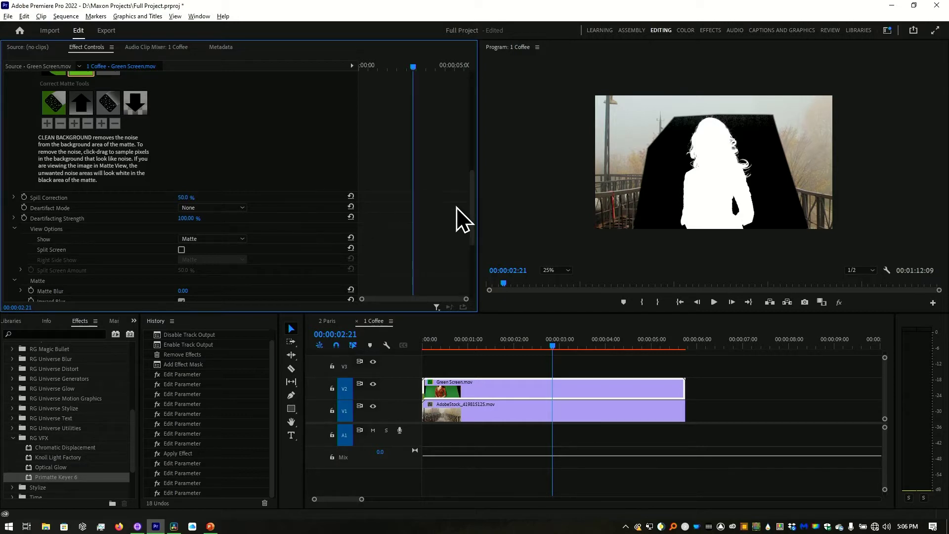
scroll(462, 222, "down", 5)
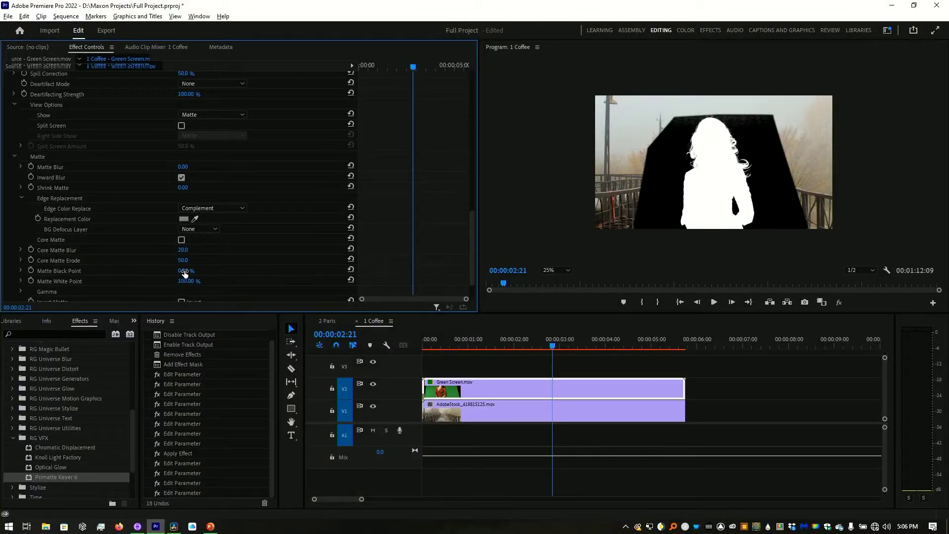
left_click_drag(183, 271, 187, 276)
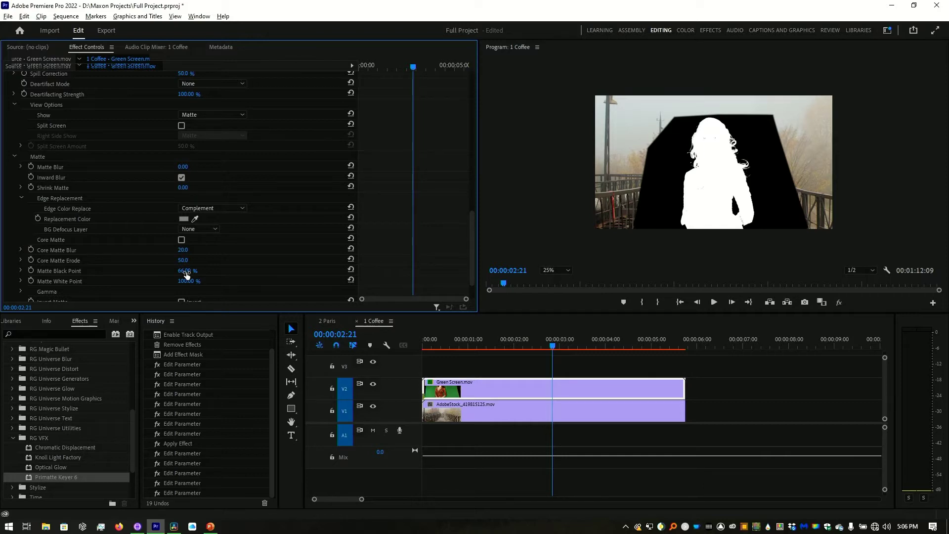
- Enable Core Matte and return the Show view toward the composite
left_click(182, 240)
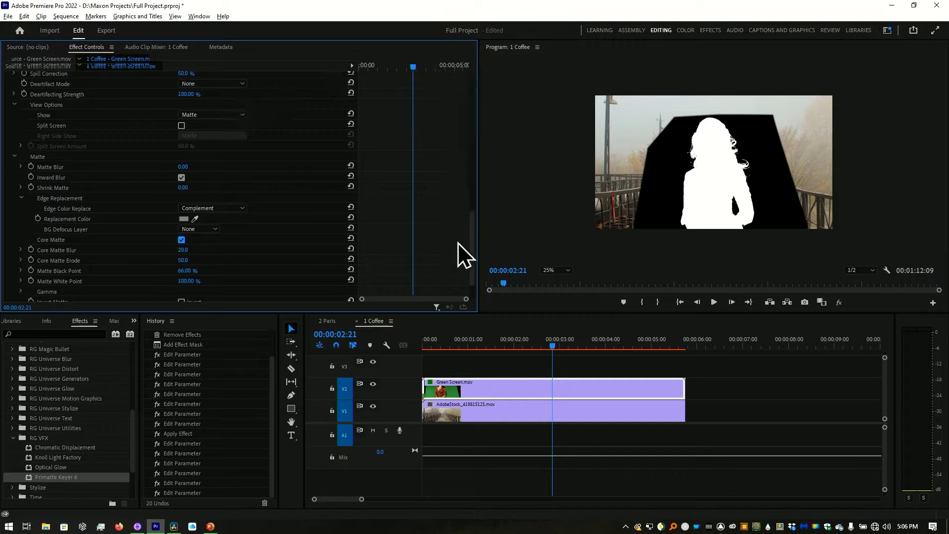
scroll(475, 252, "down", 2)
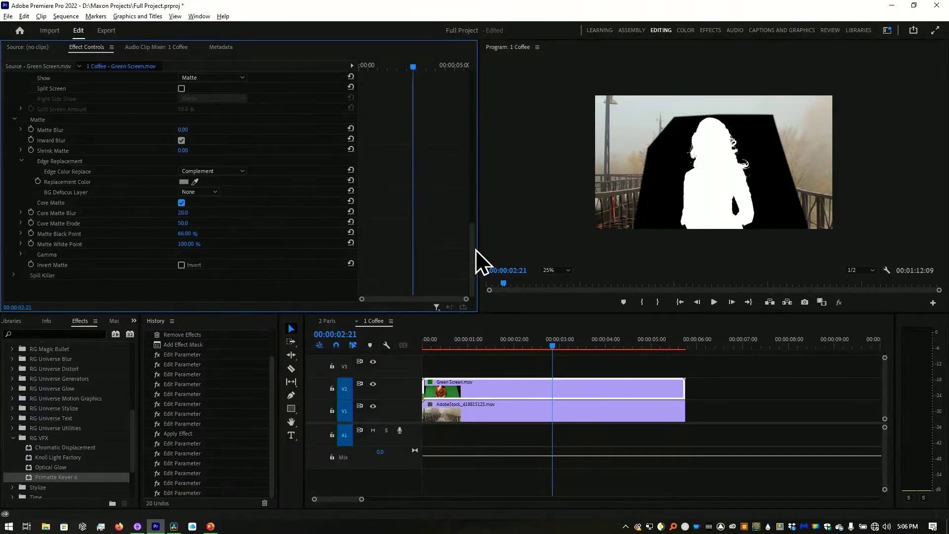
left_click_drag(474, 250, 479, 196)
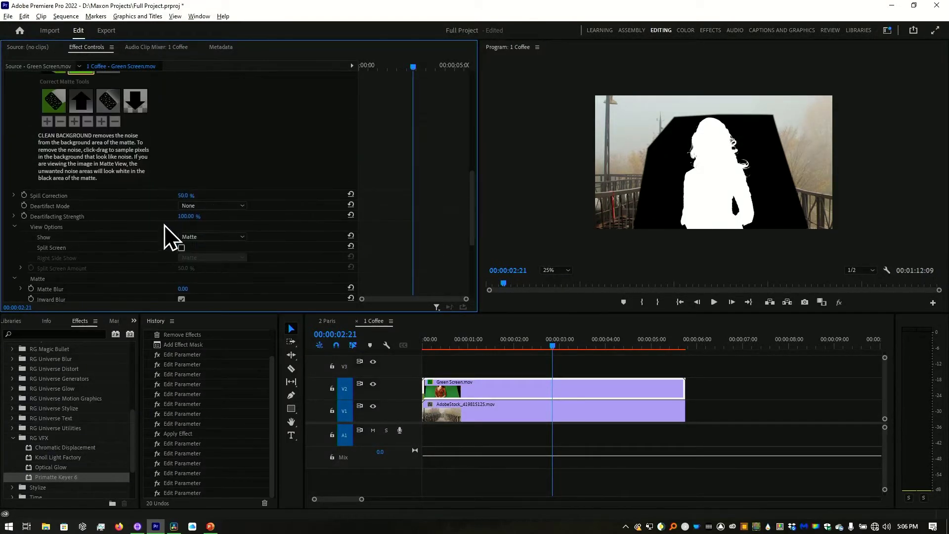
left_click(226, 238)
left_click(223, 255)
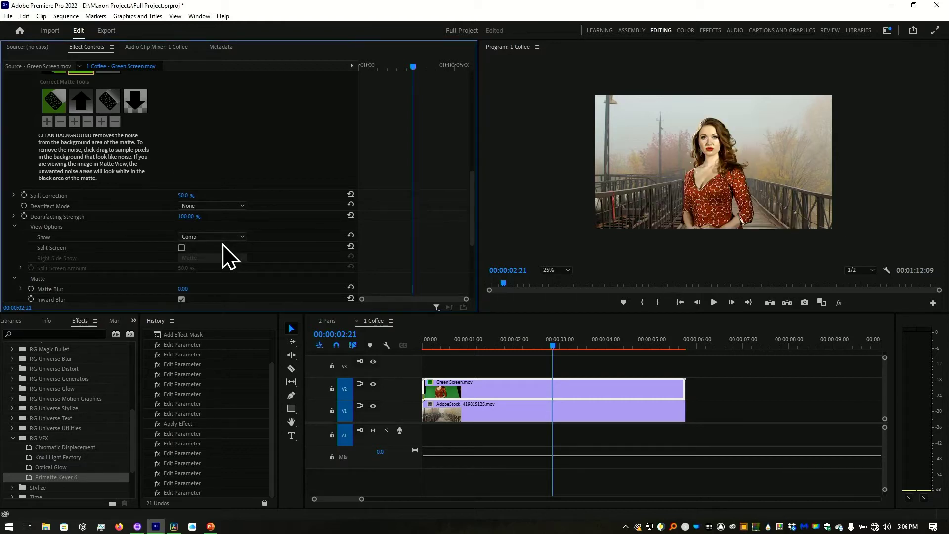
- In the Color workspace with Lumetri Scopes, pull the RGB curve's white point down and black point up
left_click(685, 31)
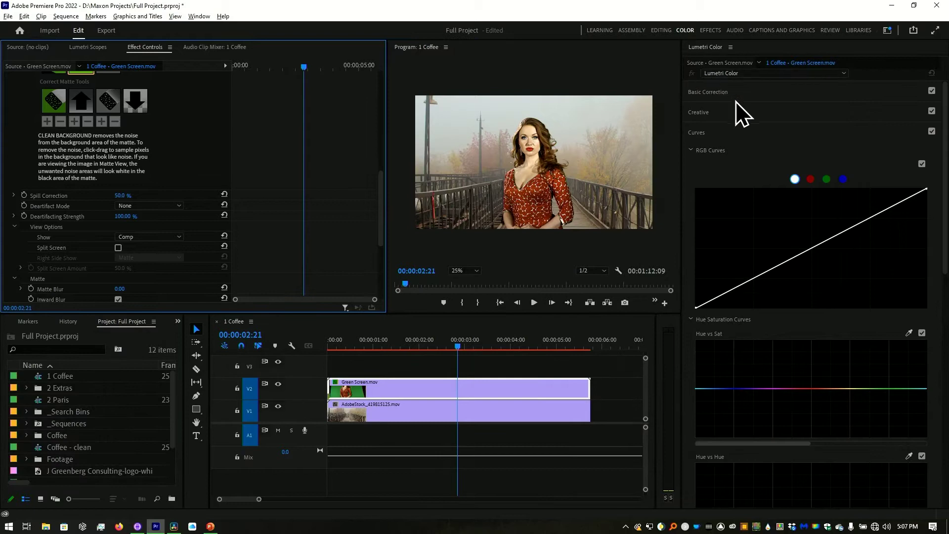
left_click(99, 47)
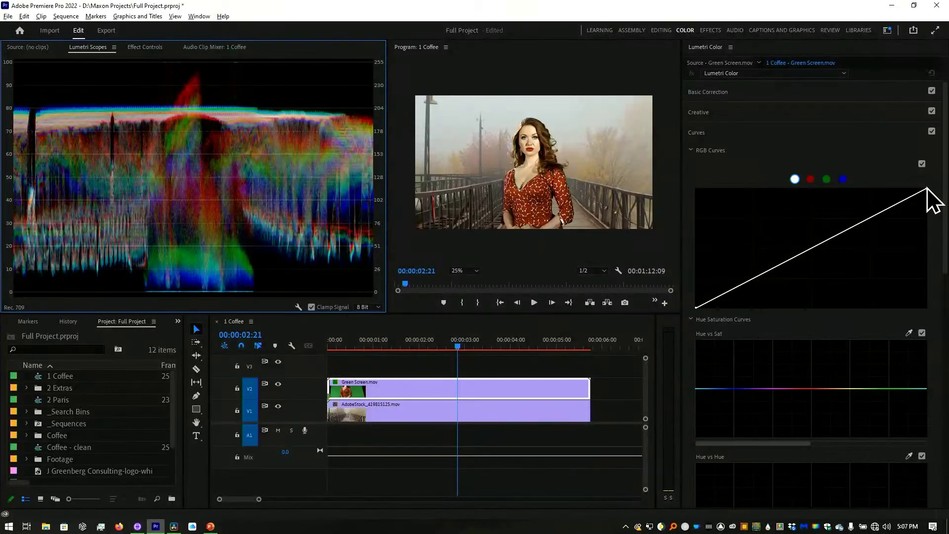
left_click_drag(928, 188, 915, 219)
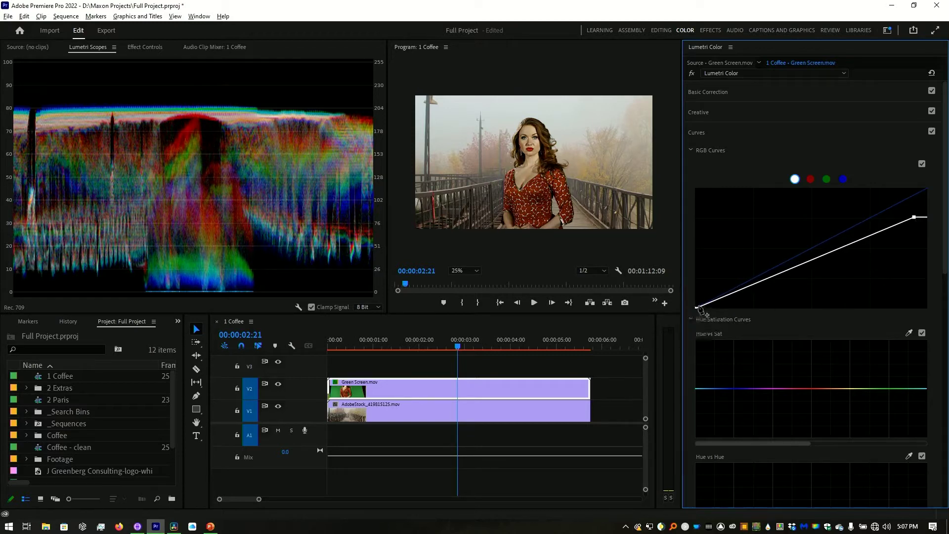
left_click_drag(697, 307, 697, 294)
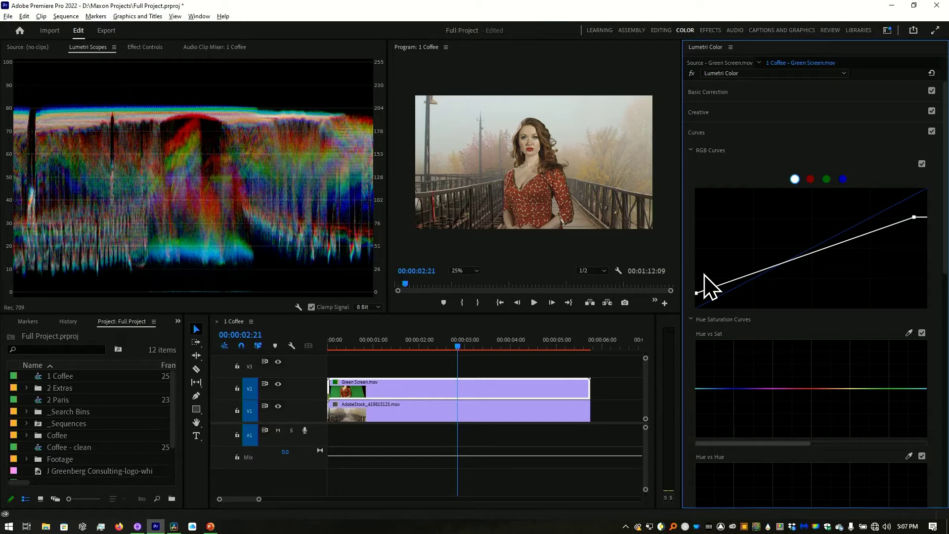
- Nudge Basic Correction Temperature slightly warmer and drag an RGB curve midpoint slightly down
left_click(806, 92)
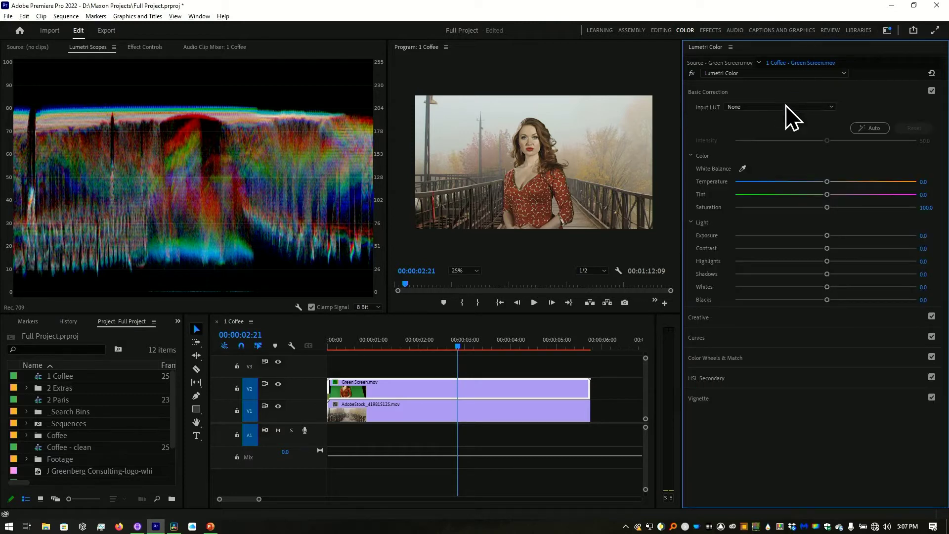
mouse_move(827, 181)
left_mouse_down()
mouse_move(812, 182)
mouse_move(830, 181)
left_mouse_up()
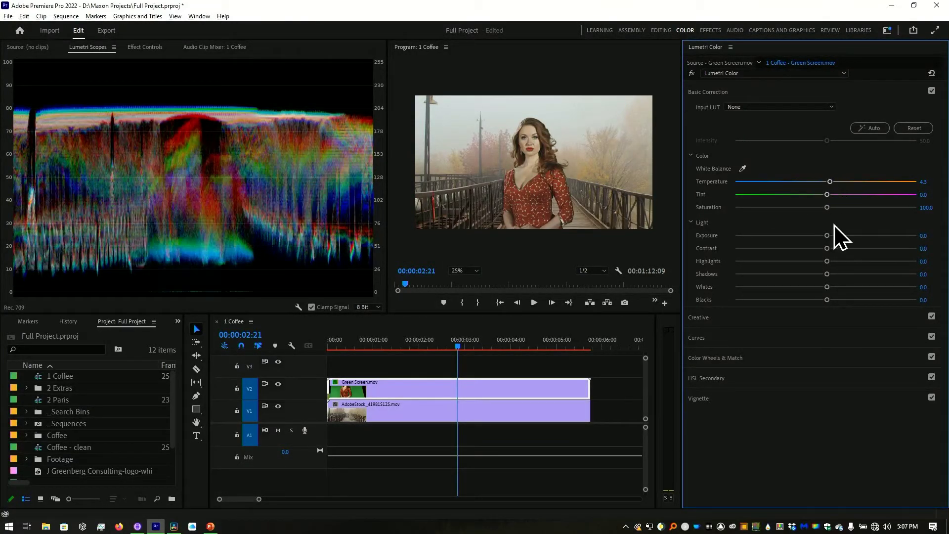
left_click(801, 336)
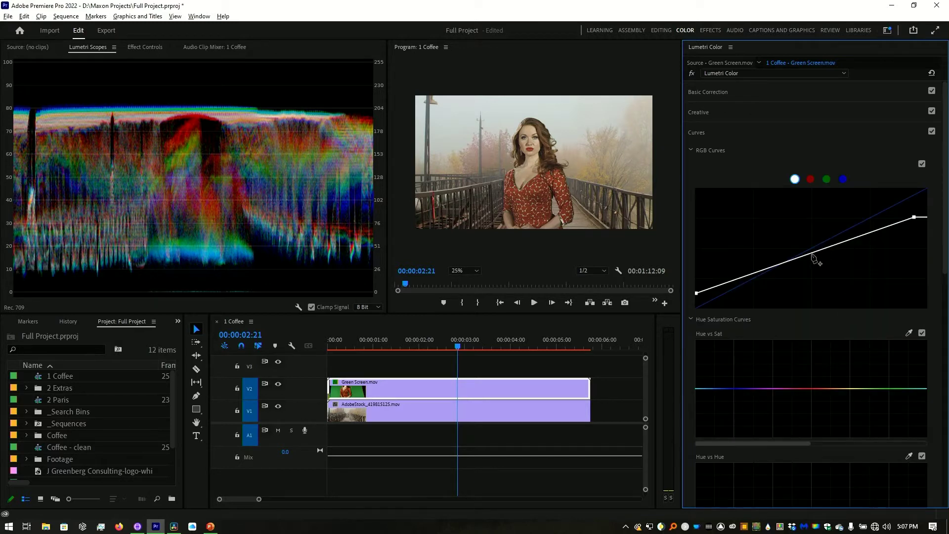
left_click_drag(813, 257, 816, 257)
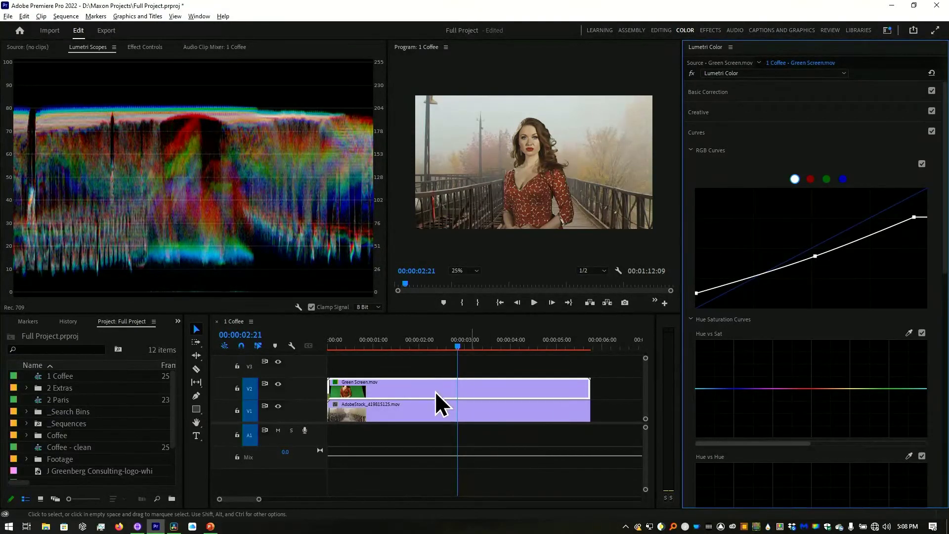
- Delete the 30 sec adjustment layer from track V3 and widen the Project bin list
left_click(452, 349)
key("backslash")
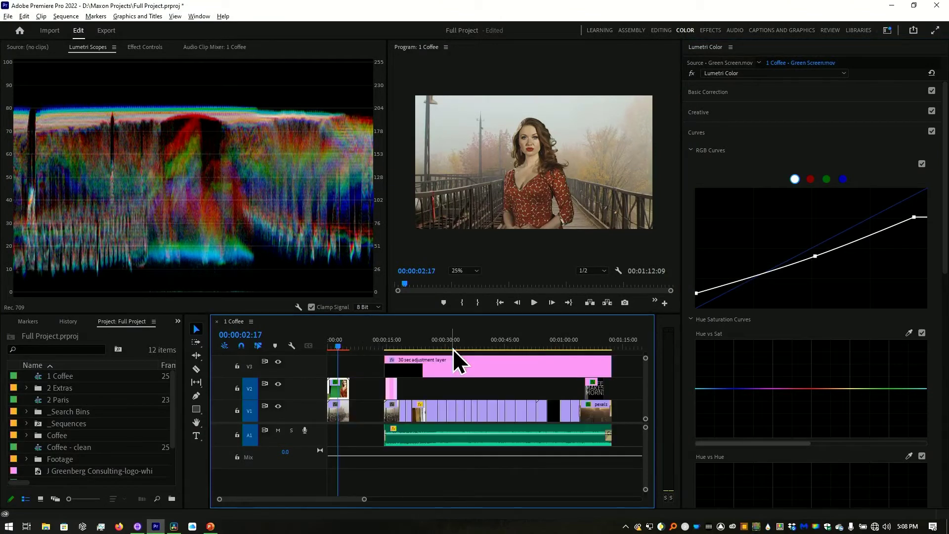
left_click(447, 373)
left_click(460, 342)
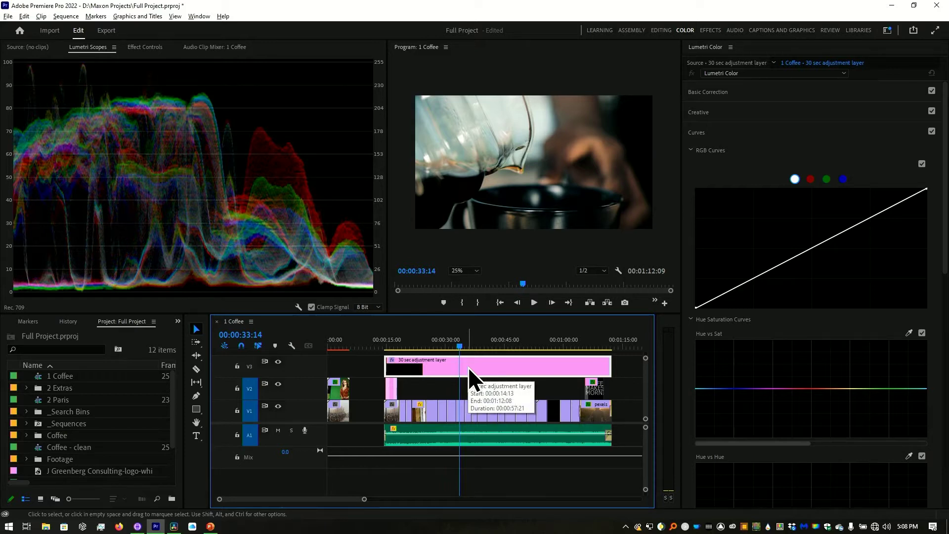
key("Delete")
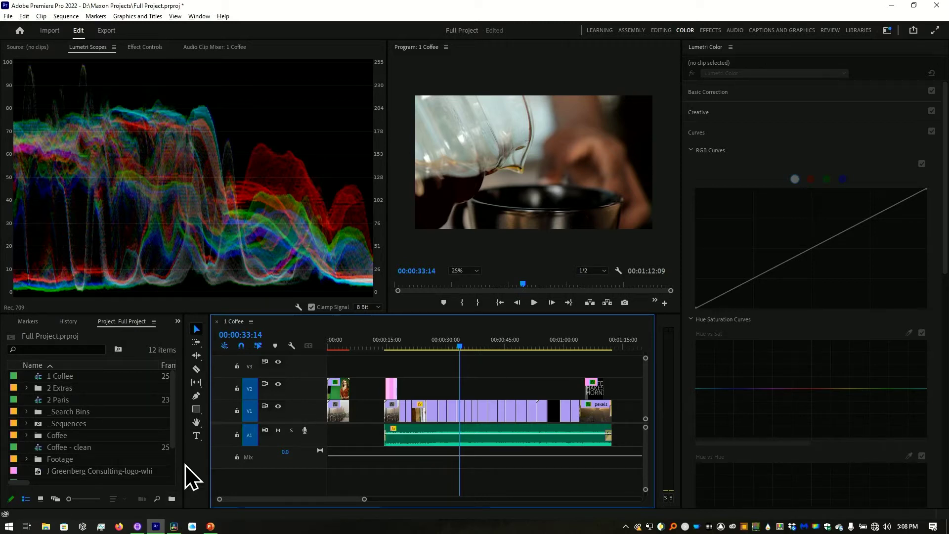
left_click_drag(185, 465, 215, 466)
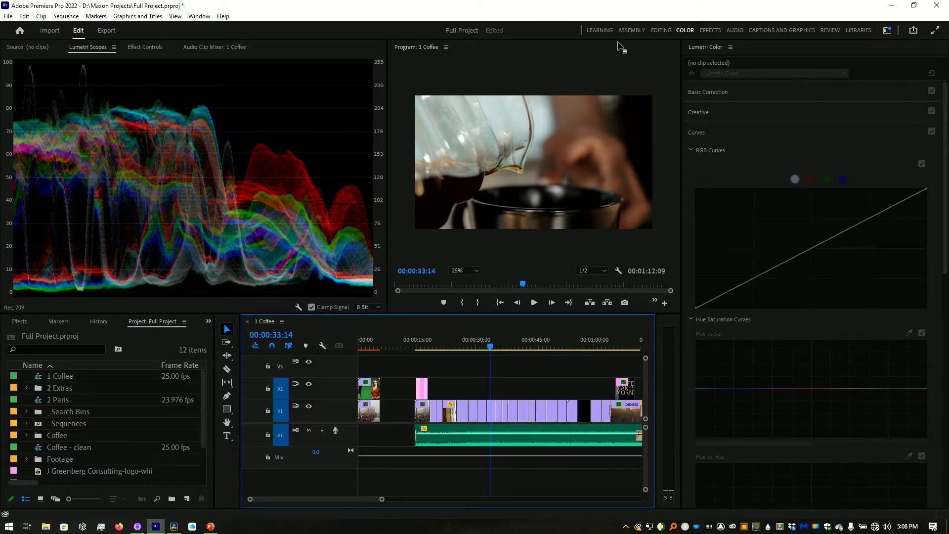
- Create a new 1920×1080, 25 fps Adjustment Layer in the maximized Project panel, then restore the layout
left_click(662, 31)
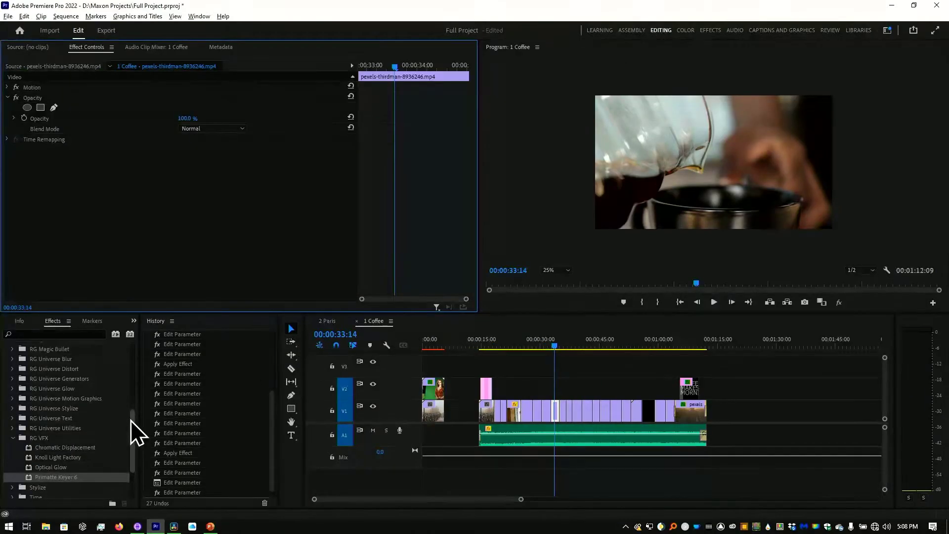
key("shift+1")
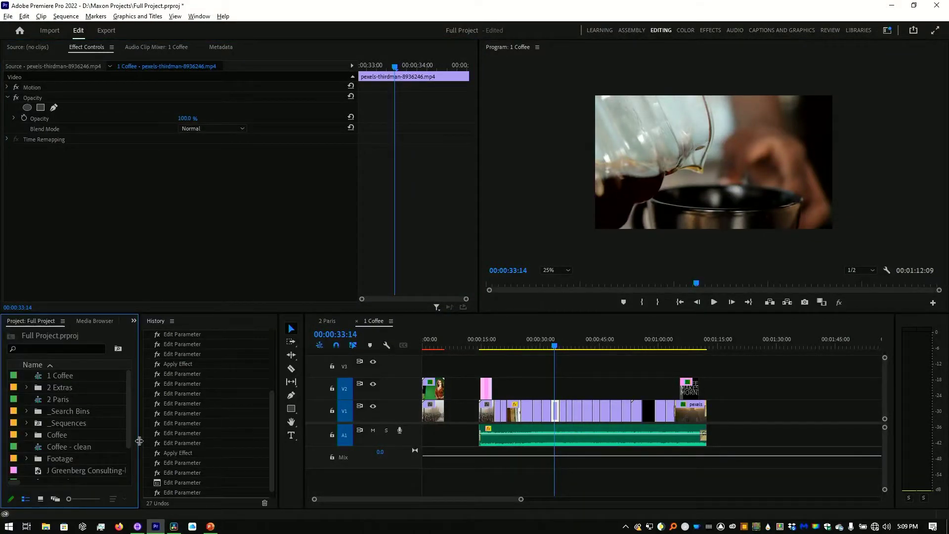
left_click_drag(140, 441, 168, 443)
key("grave")
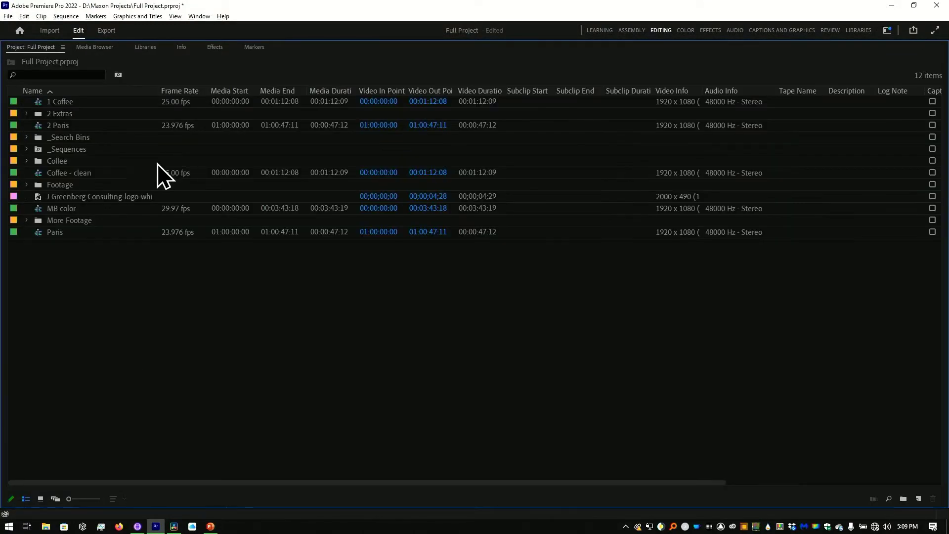
right_click(85, 302)
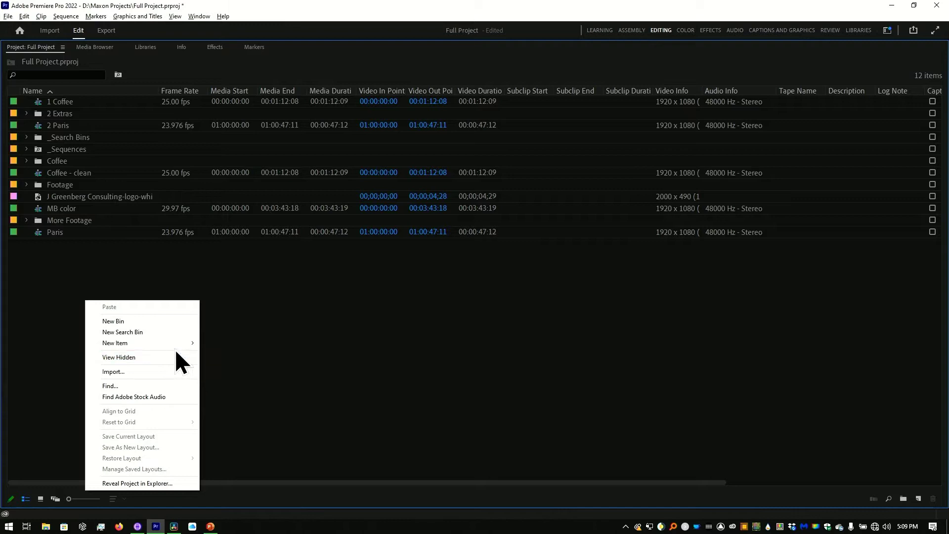
mouse_move(174, 345)
left_click(266, 377)
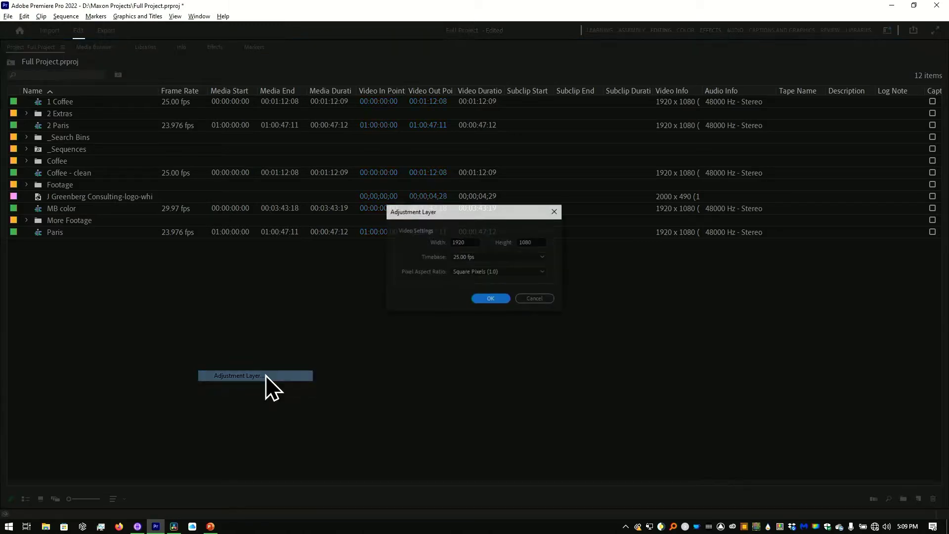
left_click(485, 300)
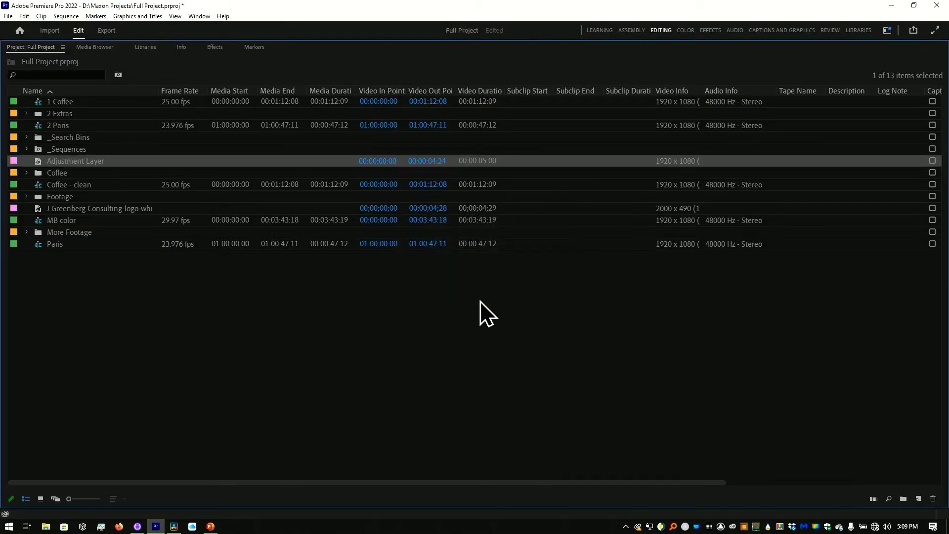
key("grave")
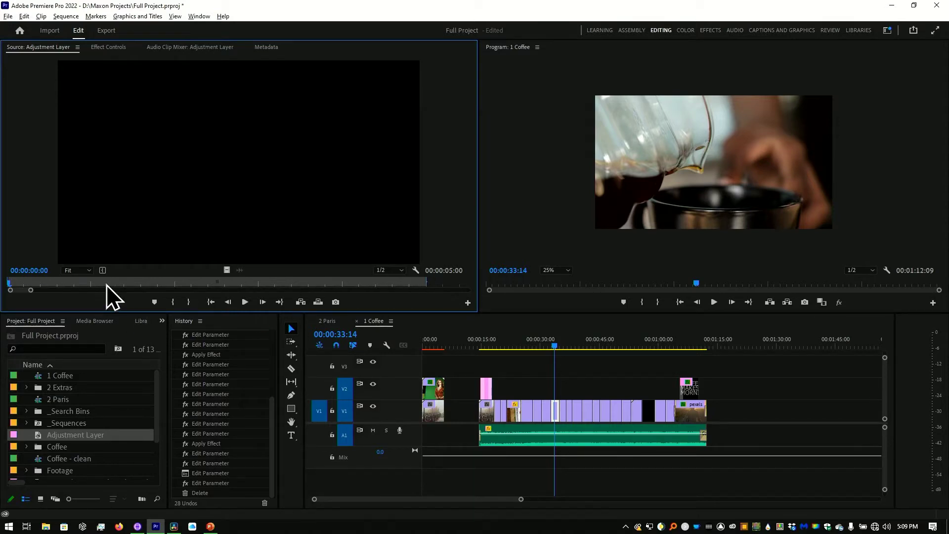
- Rename the adjustment layer '30 sec', place it on V3 and extend it to 00:01:12:08
left_click_drag(31, 291, 272, 292)
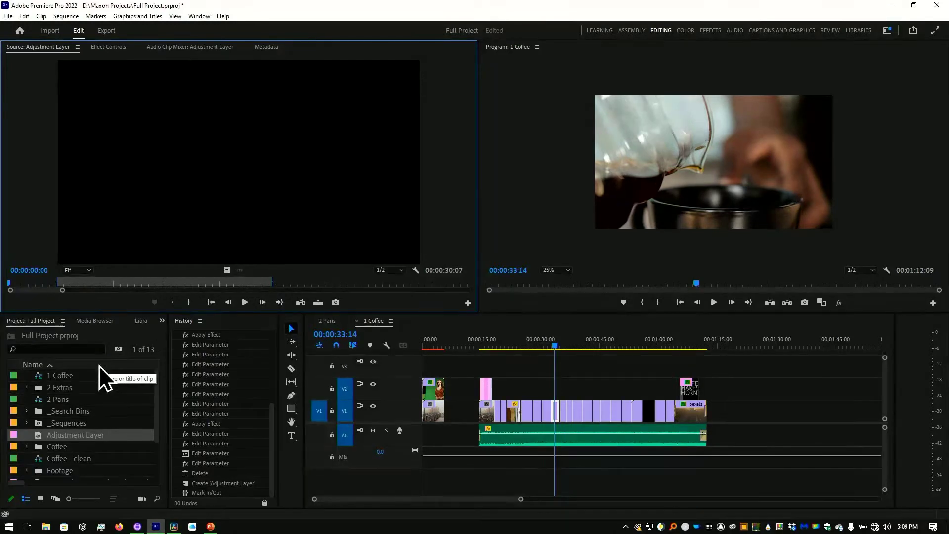
left_click(66, 435)
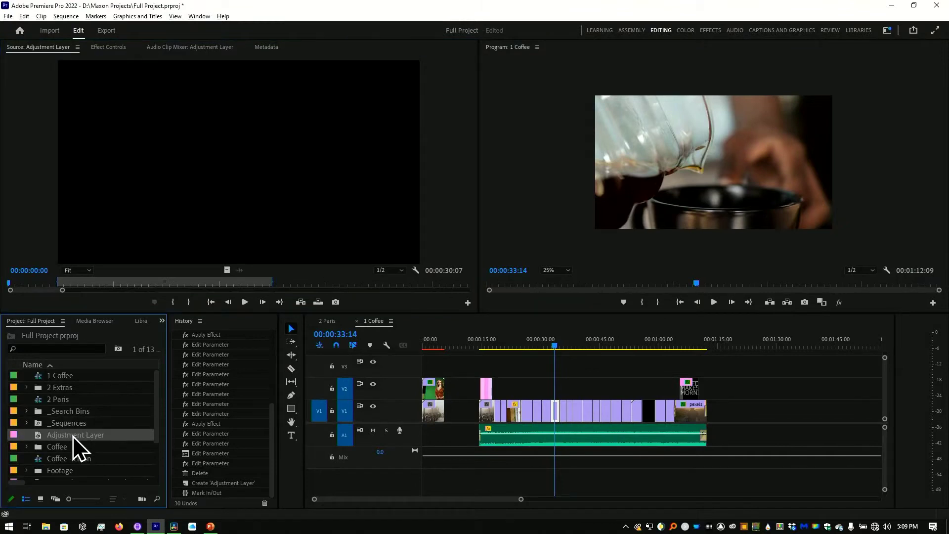
left_click(94, 435)
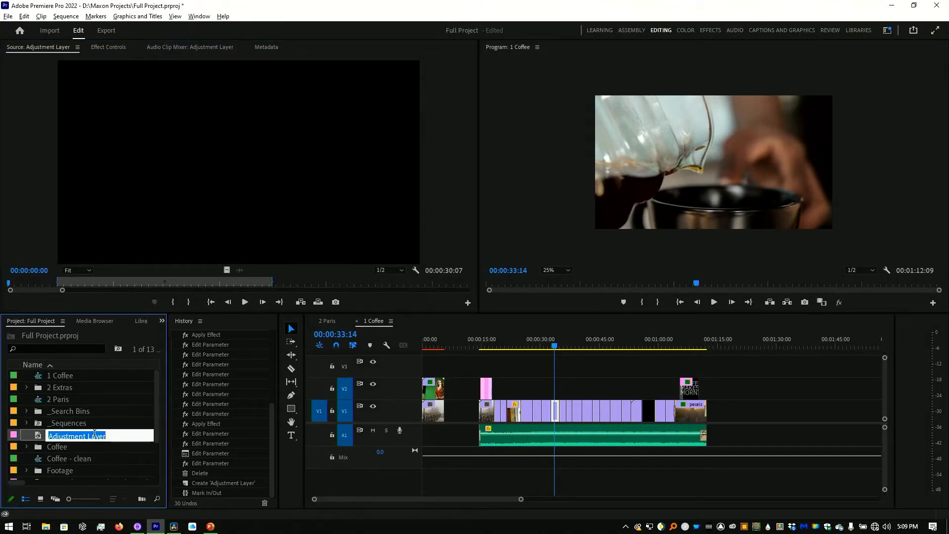
type("30 sec")
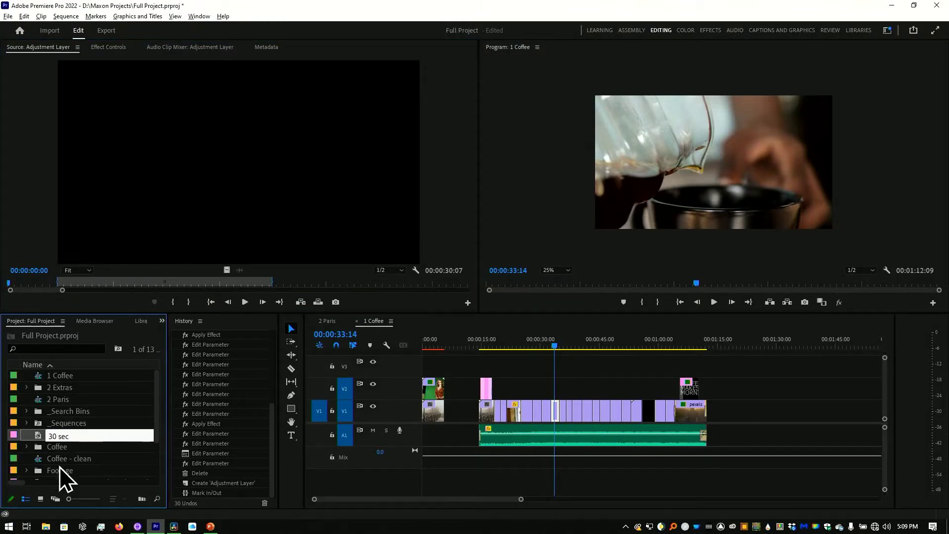
key("Return")
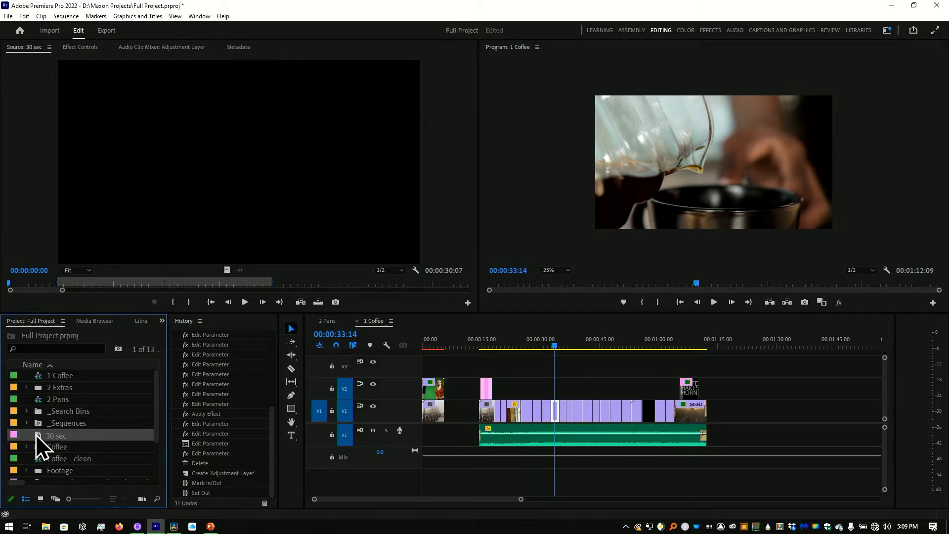
left_click_drag(36, 433, 484, 364)
left_click_drag(601, 366, 705, 371)
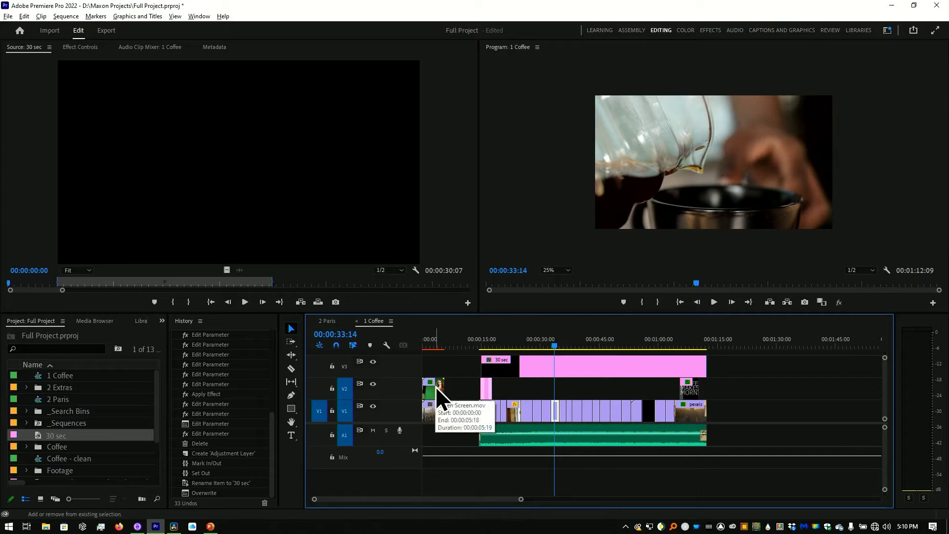
- Fit the Program monitor view and park the playhead at about 39:17
left_click(632, 236)
left_click(568, 270)
left_click(568, 290)
left_click(591, 342)
left_click_drag(593, 340, 568, 340)
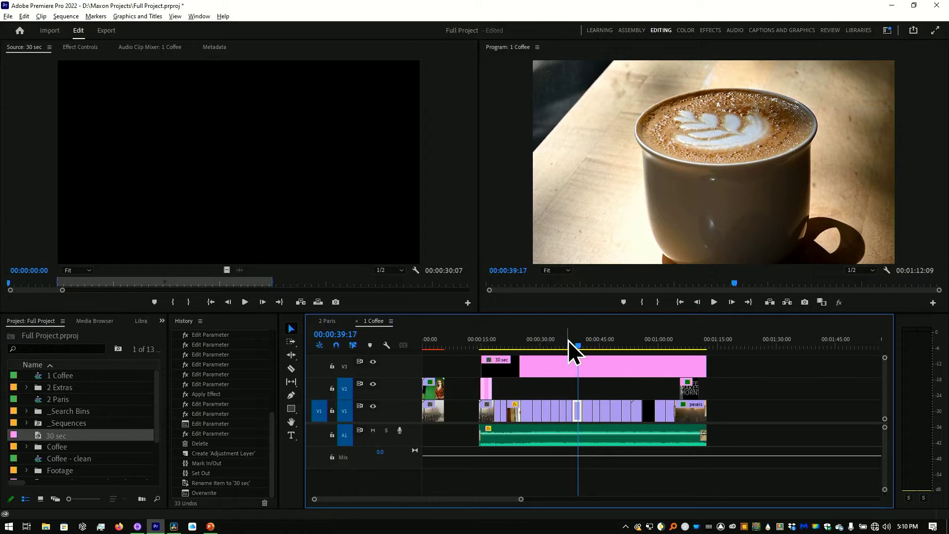
- Search 'mojo', apply Mojo II to the 30 sec layer, and turn off track V3
key("shift+7")
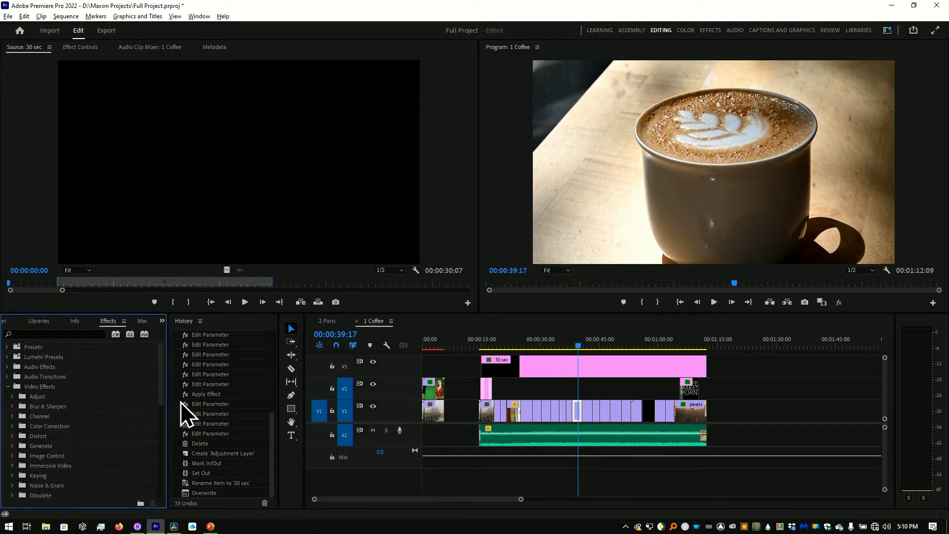
left_click(59, 334)
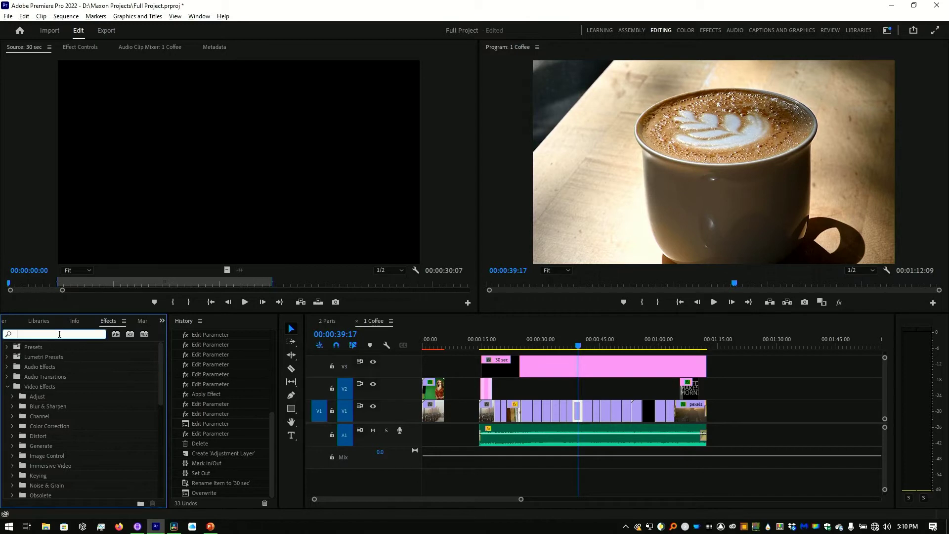
type("mojo")
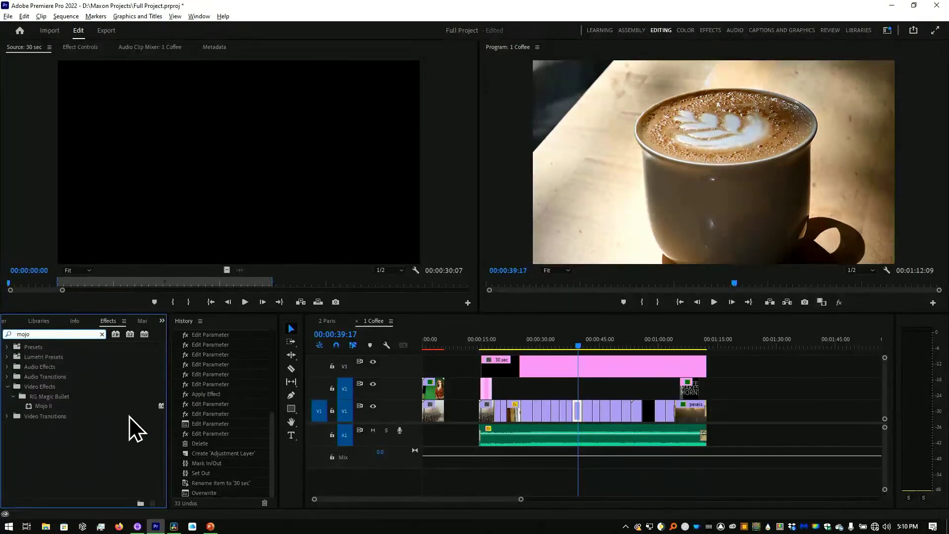
left_click_drag(41, 406, 546, 345)
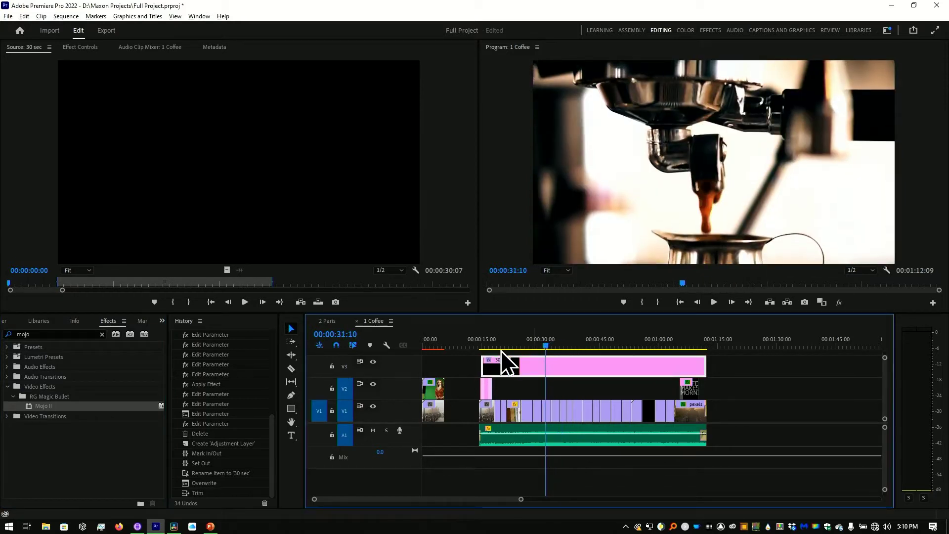
left_click(374, 363)
- Set Mojo II's Punch It to 67 in Effect Controls, then switch to another program
key("shift+5")
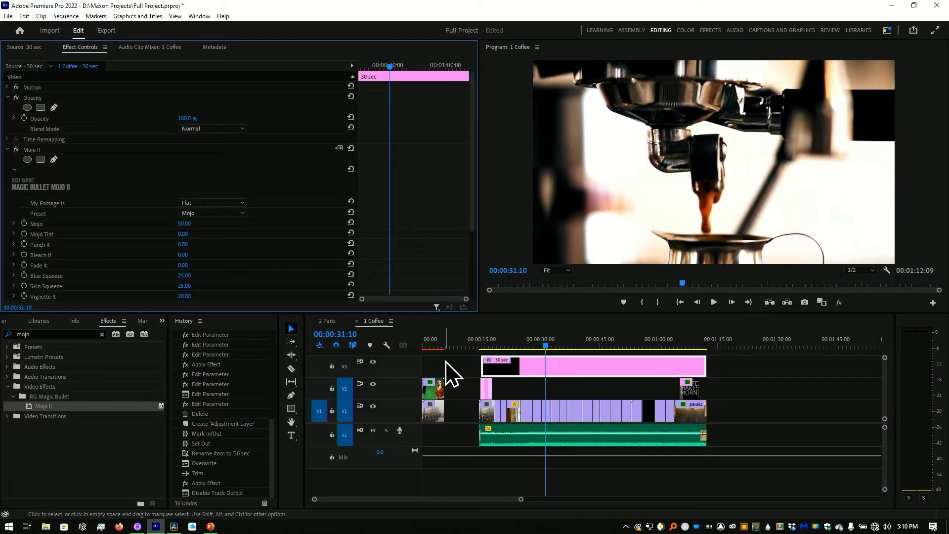
left_click_drag(472, 168, 460, 240)
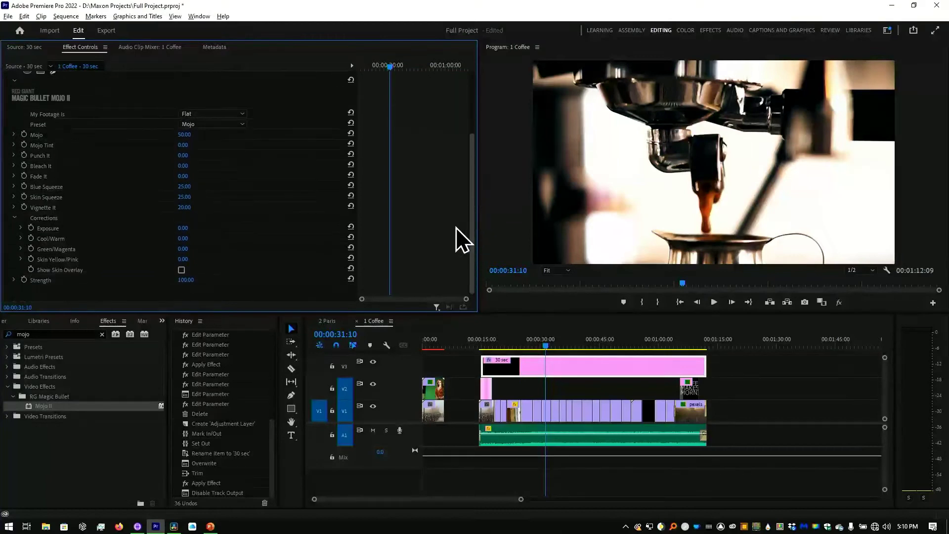
left_click(183, 151)
type("67")
key("Return")
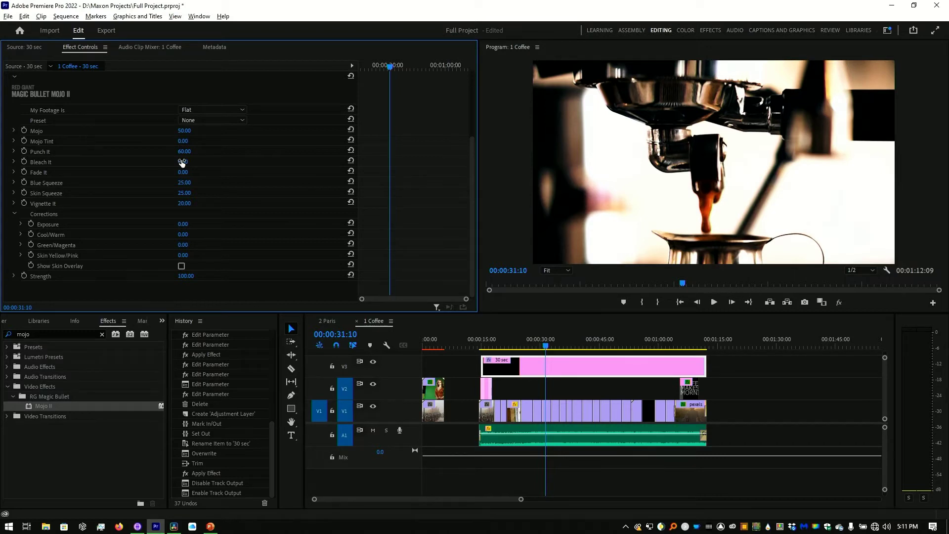
key("alt+Tab")
key("alt+Tab")
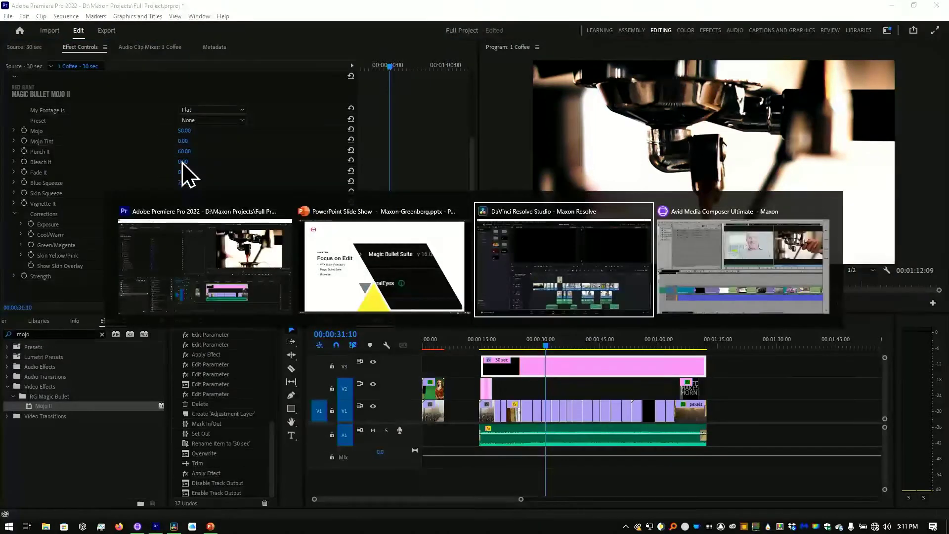
key("alt+Tab")
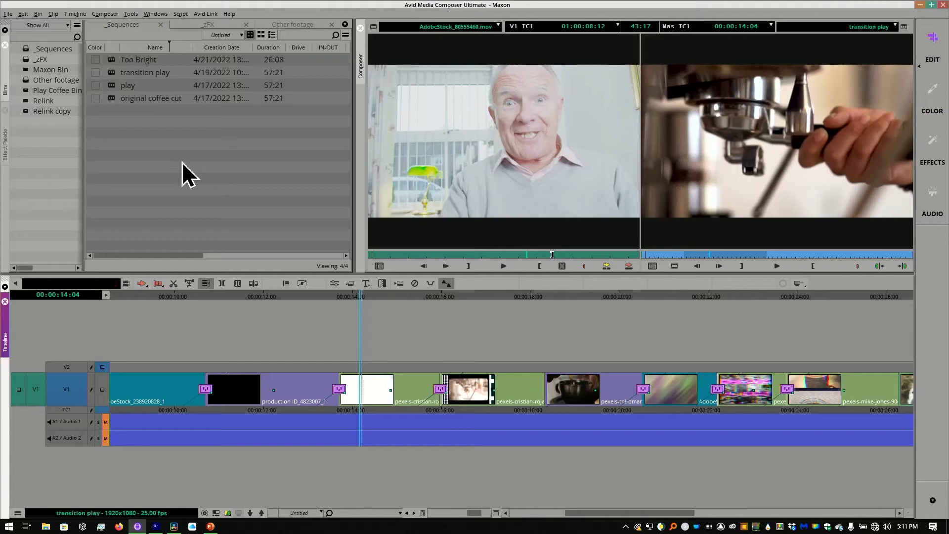
- Open the Too Bright sequence, remove effects from both clips, and scrub back to 01:00:12:07
left_click(106, 176)
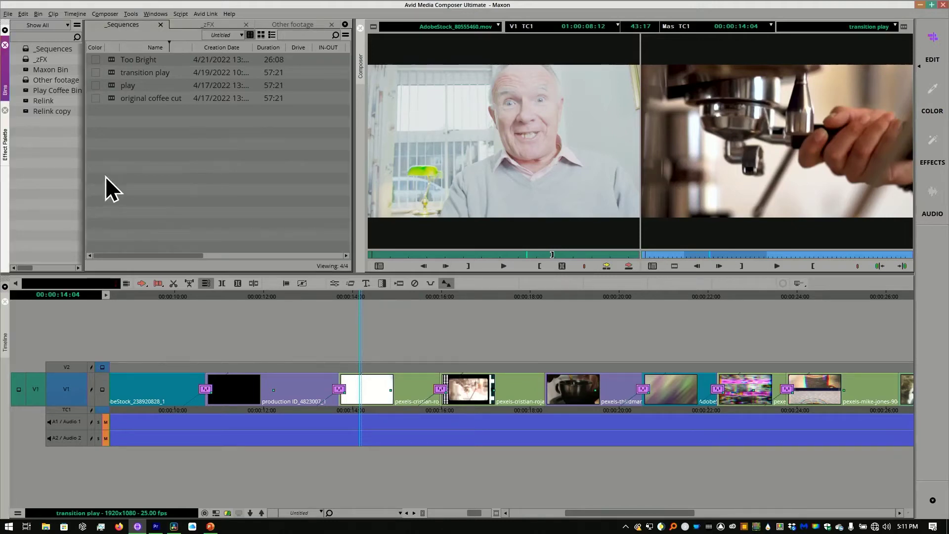
double_click(111, 58)
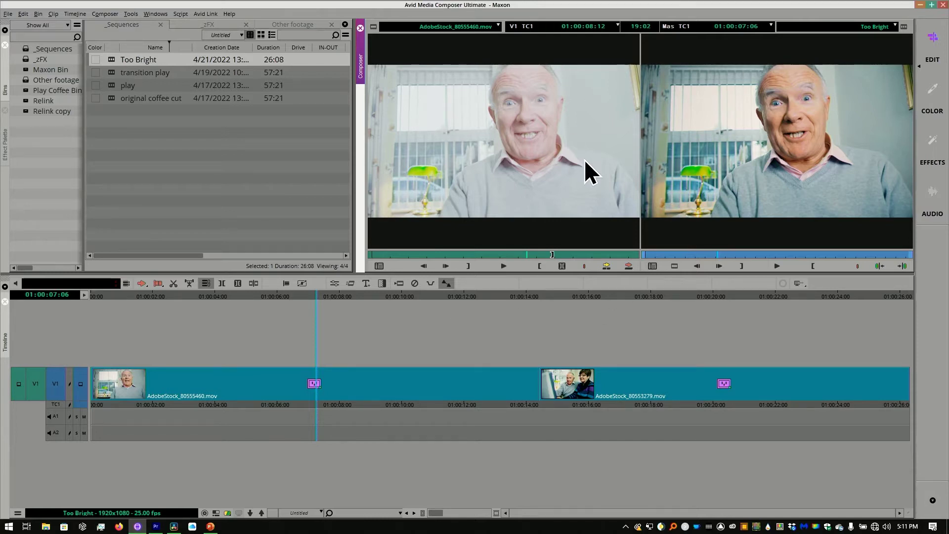
left_click(415, 283)
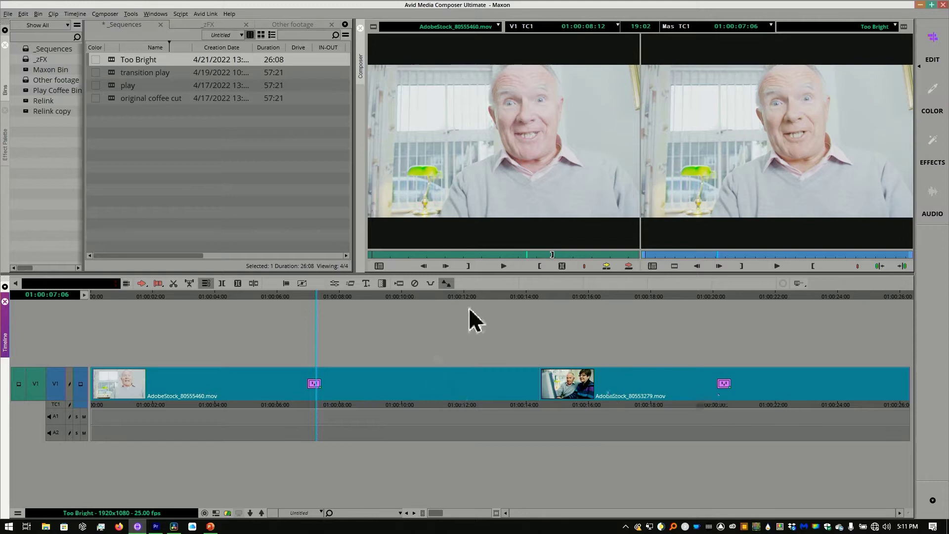
left_click(749, 390)
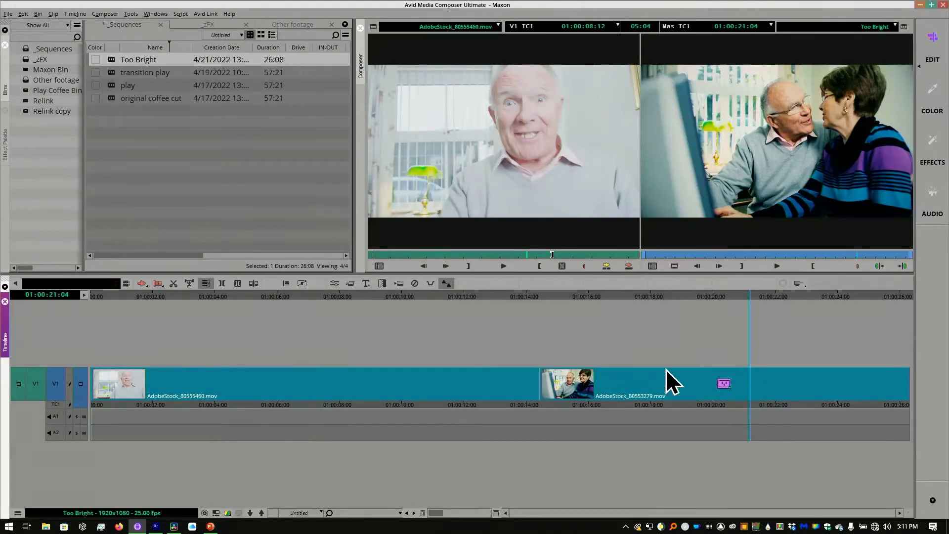
left_click(418, 285)
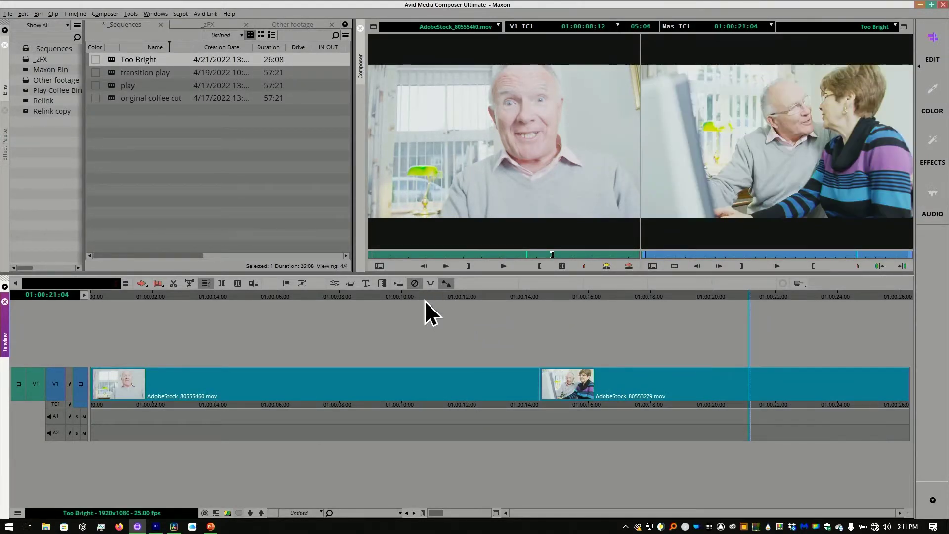
left_click_drag(441, 415, 469, 386)
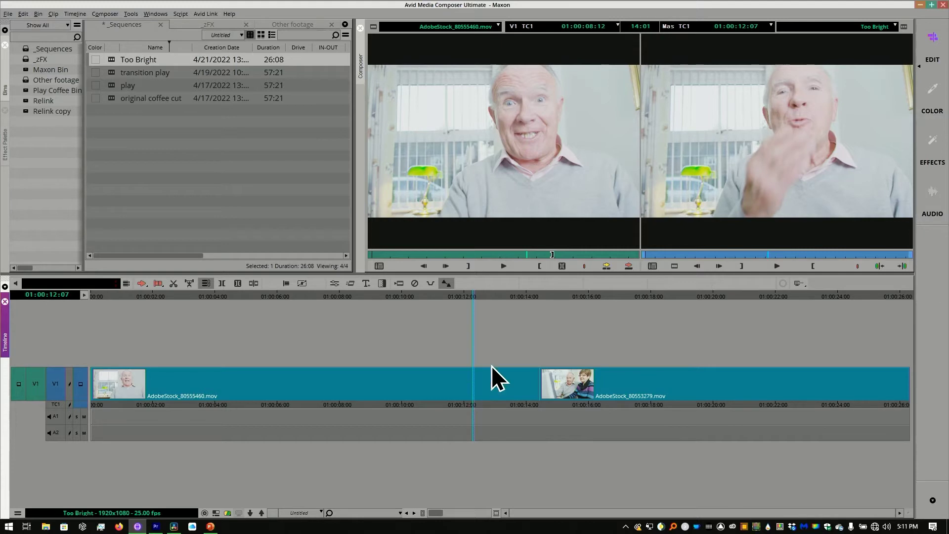
left_click(179, 177)
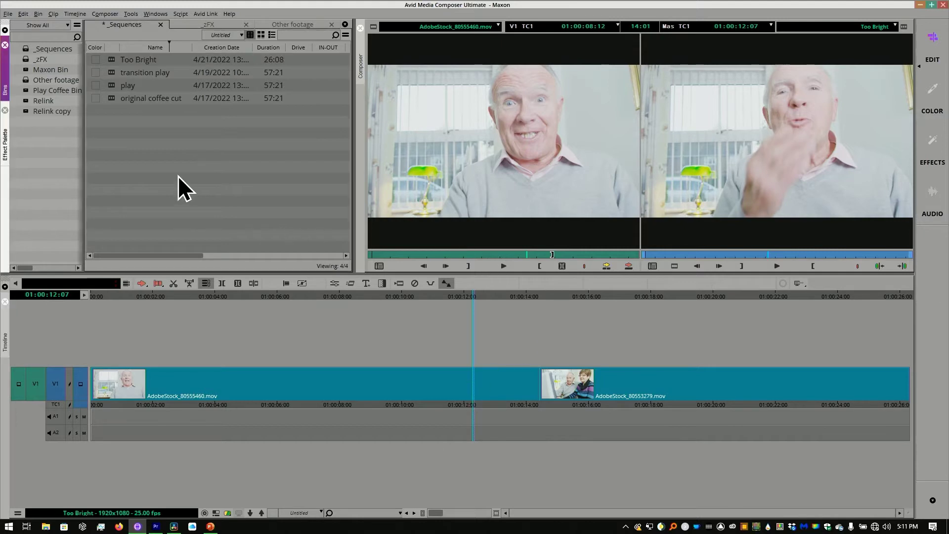
- Select the RG Magic Bullet category in the Effect Palette and move to frame 01:00:08:14
left_click(5, 149)
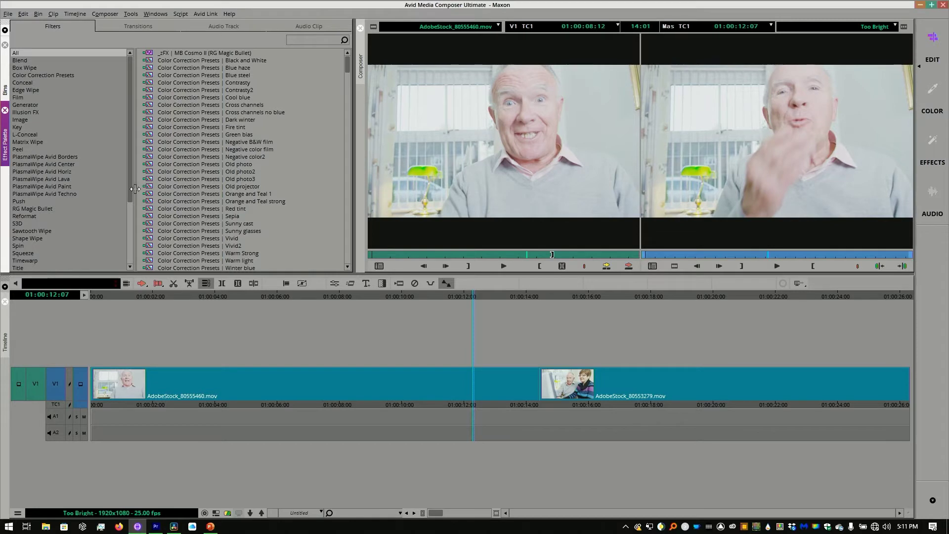
left_click_drag(130, 188, 132, 262)
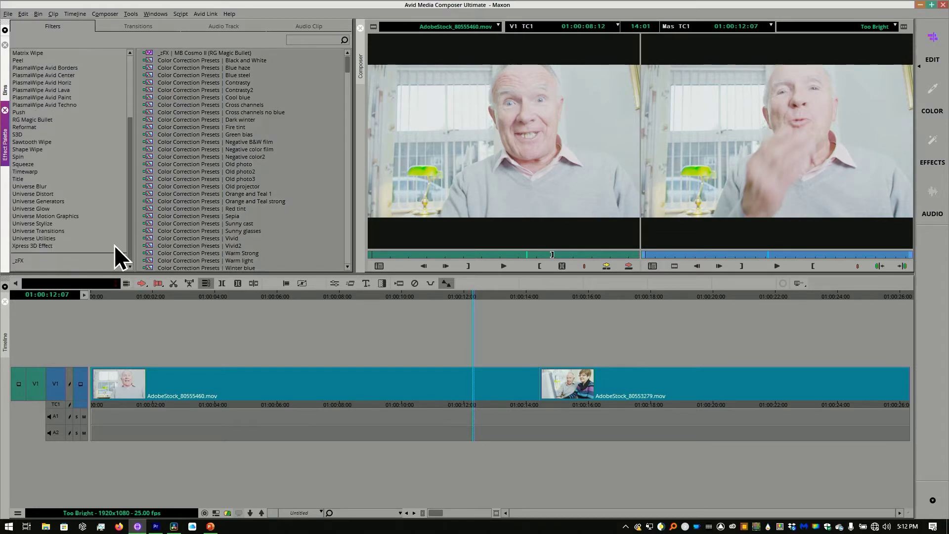
left_click(50, 119)
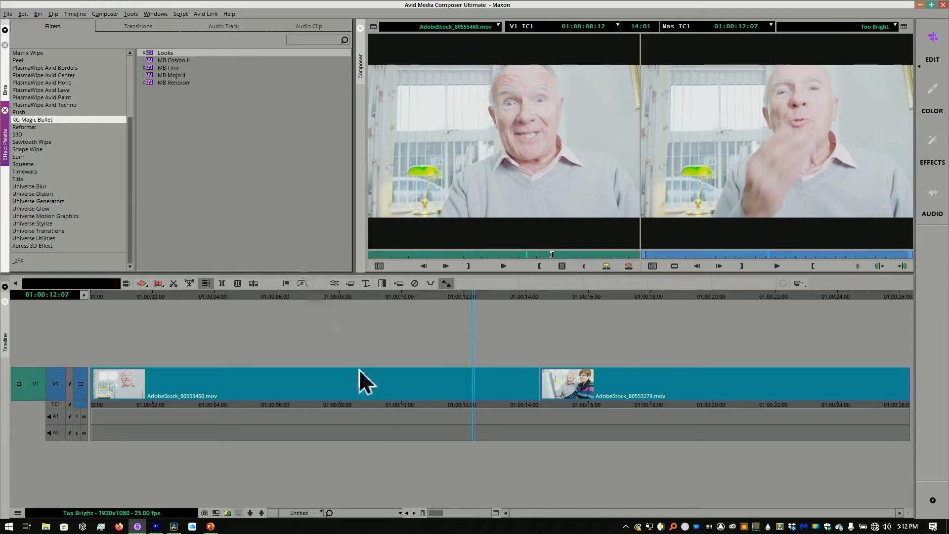
left_click_drag(376, 399, 358, 399)
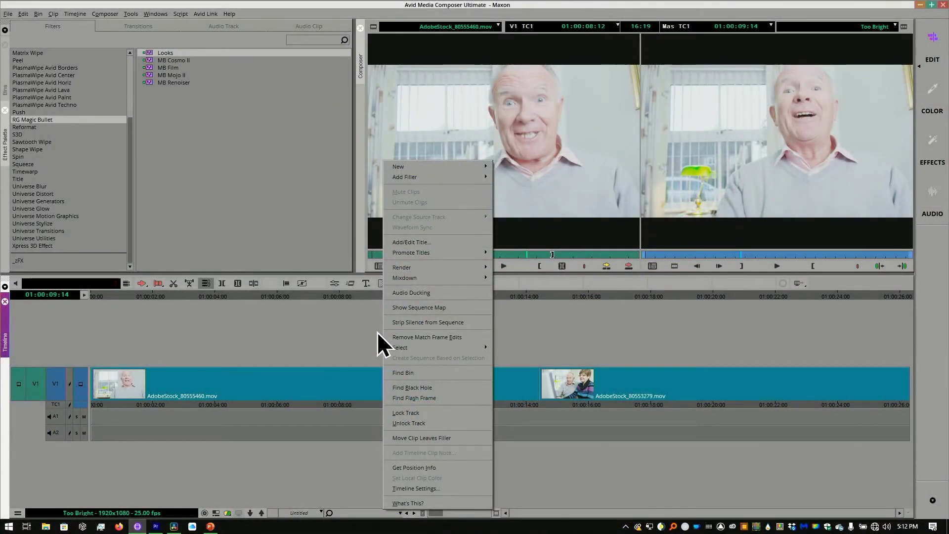
- Check 'Applying Effects opens Effect Editor' on the Edit tab of Timeline Settings
left_click(455, 488)
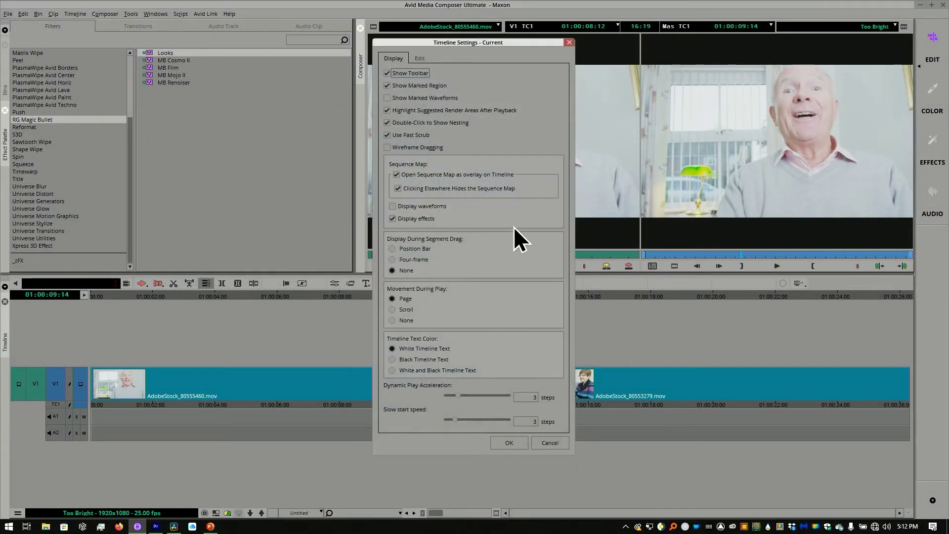
left_click(415, 59)
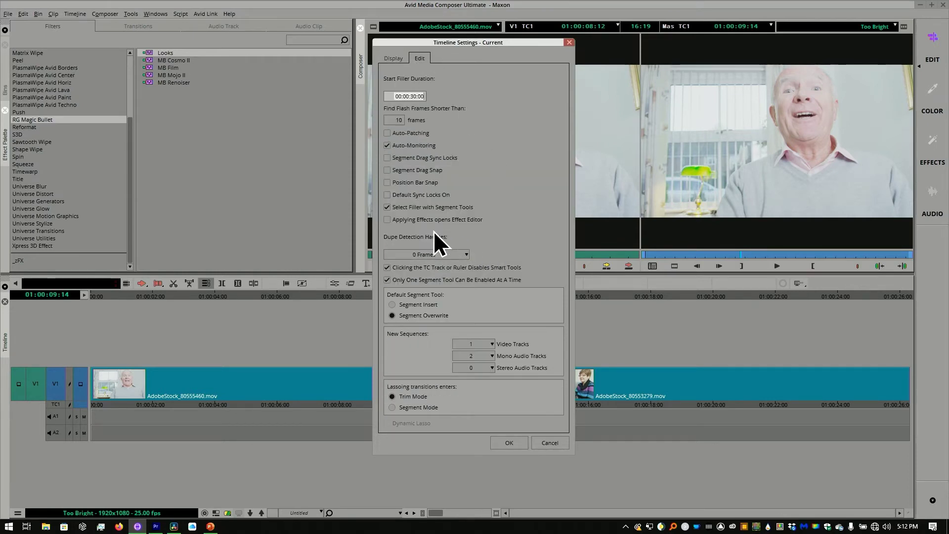
mouse_move(400, 223)
left_click(399, 222)
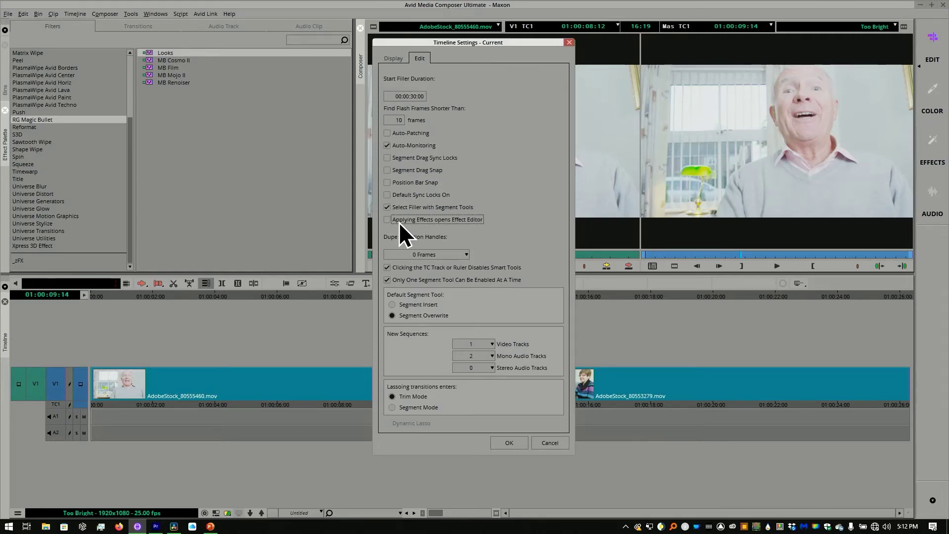
- Confirm the timeline settings and apply MB Mojo II to the first V1 clip
left_click(507, 441)
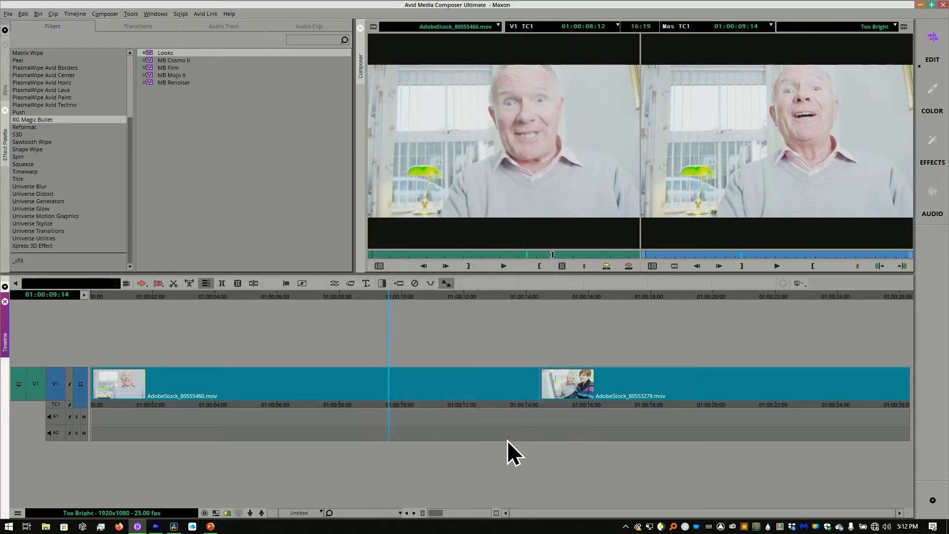
left_click(162, 76)
left_click_drag(163, 78, 376, 385)
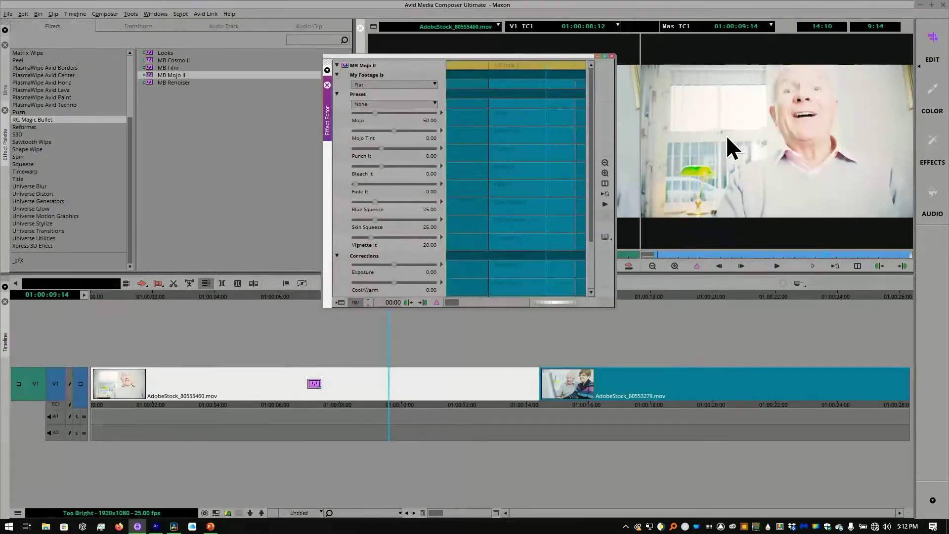
- Open the first clip's Effect Editor and lower MB Mojo II's Exposure to -3.6
left_click(932, 141)
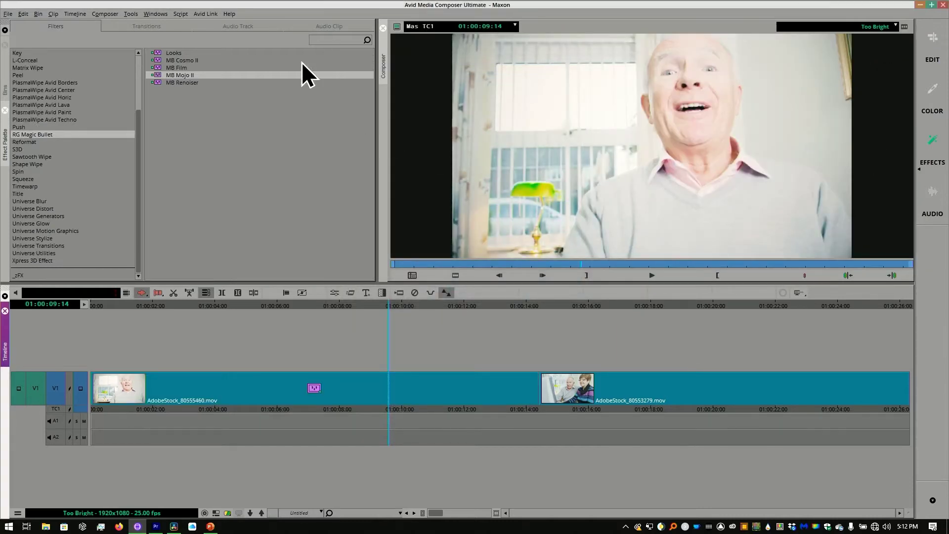
left_click(335, 292)
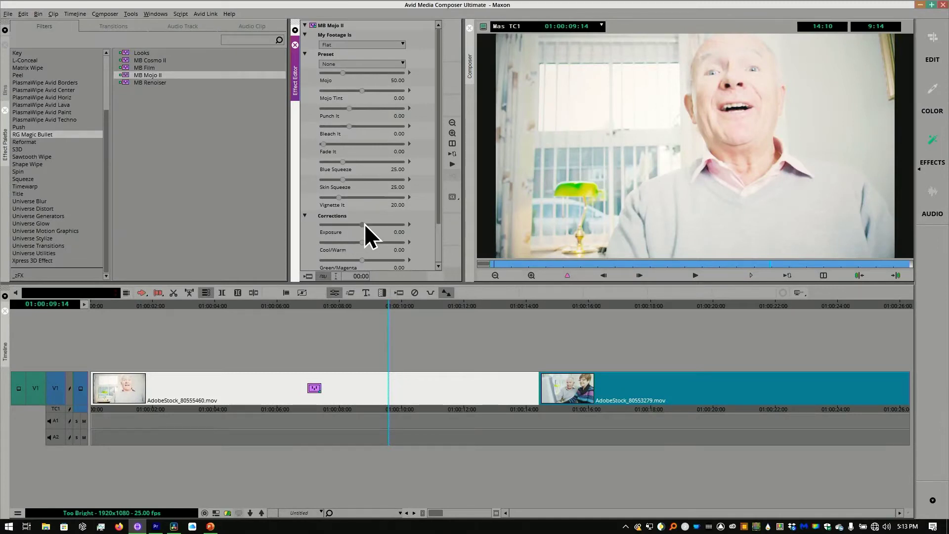
left_click_drag(363, 224, 339, 221)
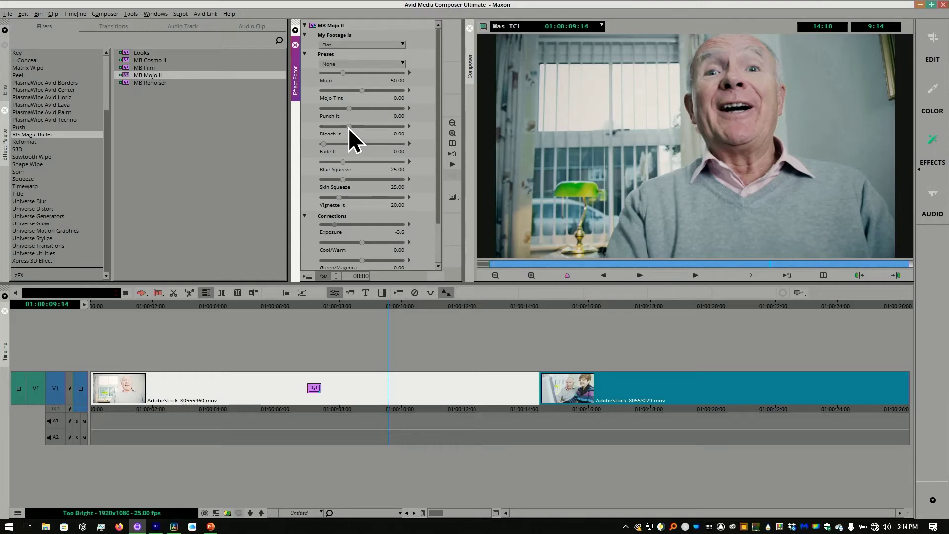
- Drag MB Mojo II's Bleach It down to -75.0 and select MB Cosmo II
left_click_drag(347, 127, 329, 127)
left_click(158, 61)
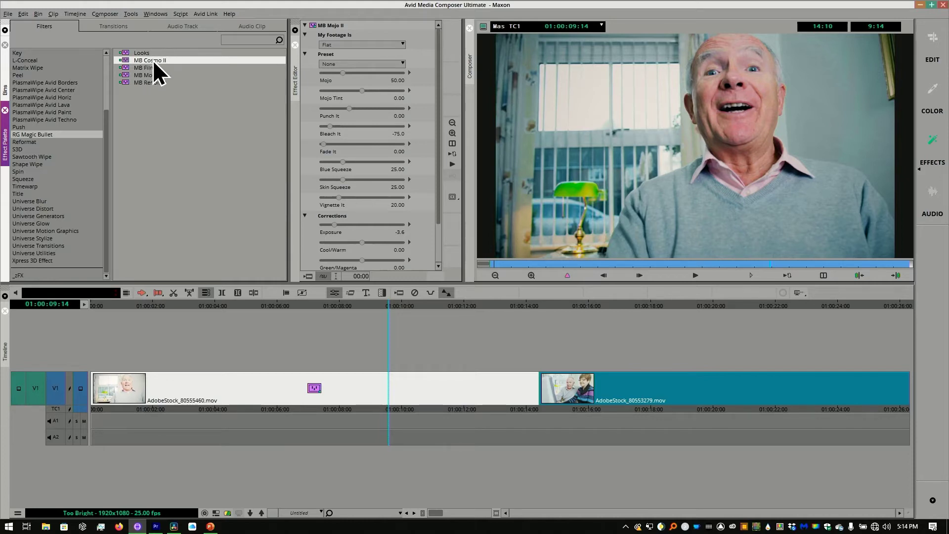
- Apply MB Cosmo II to the first clip and sample skin from the man's face
left_click_drag(152, 61, 319, 388)
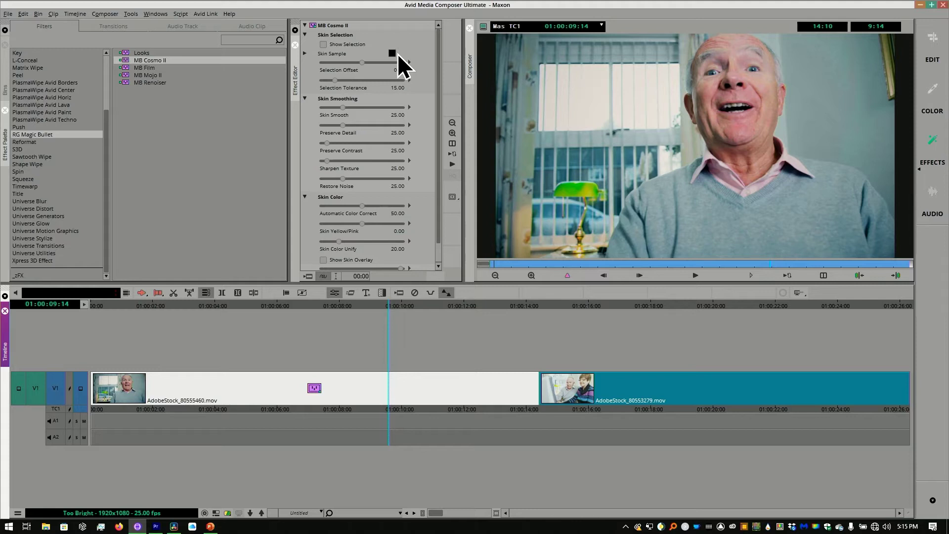
left_click_drag(392, 53, 741, 129)
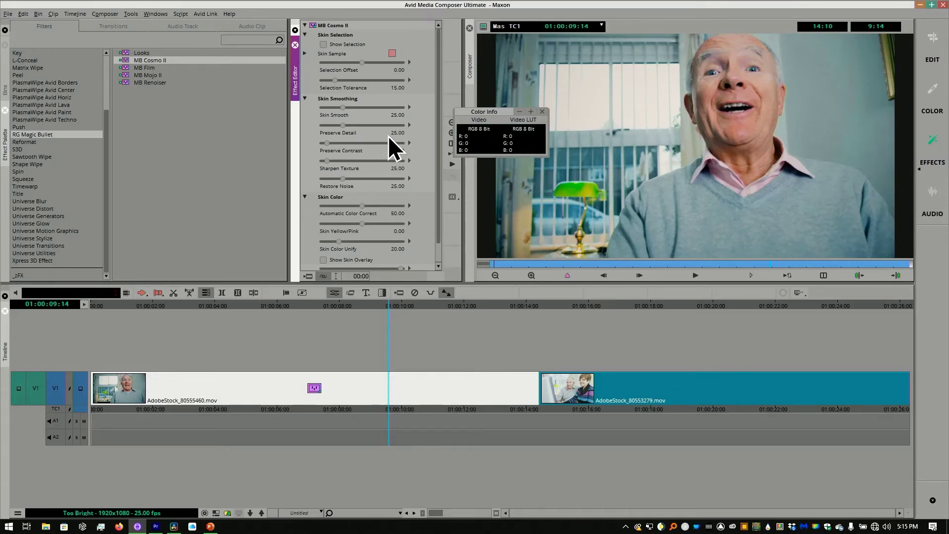
left_click(543, 111)
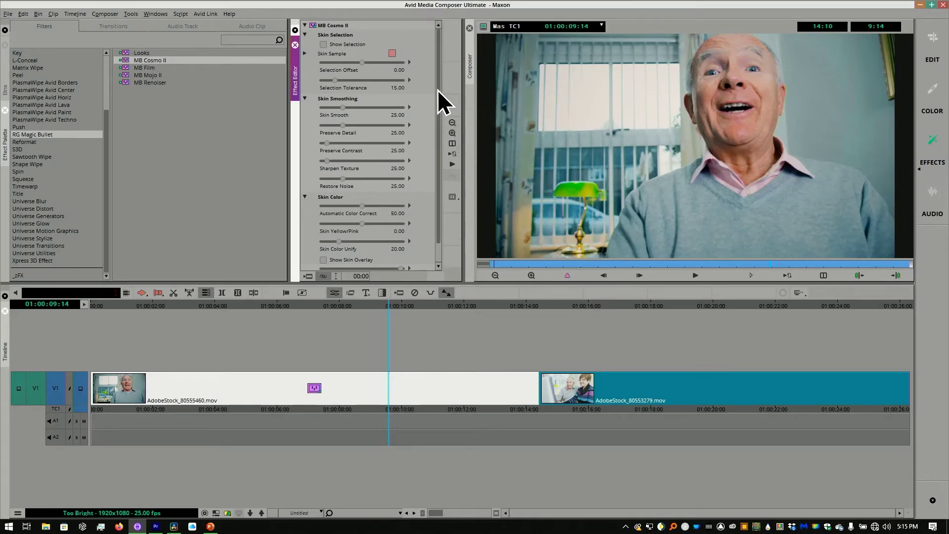
left_click(324, 44)
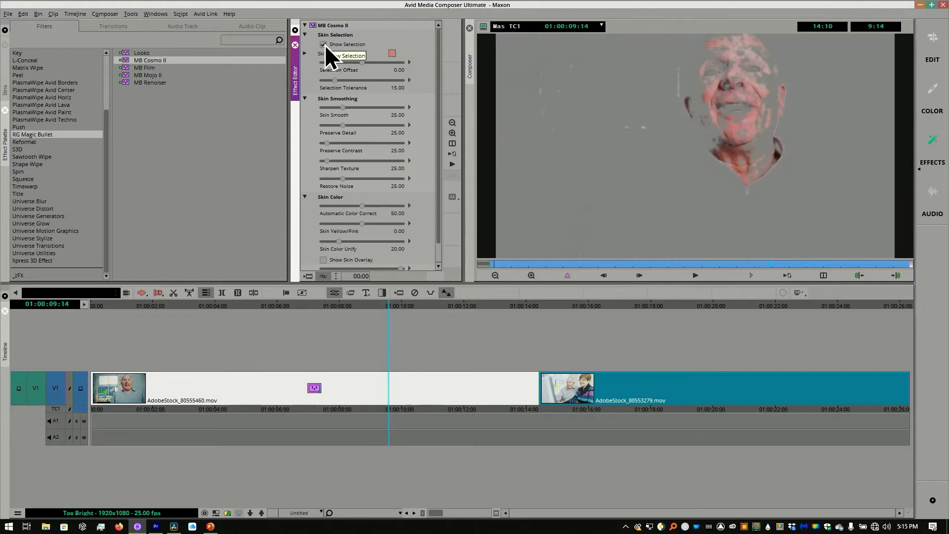
left_click(324, 46)
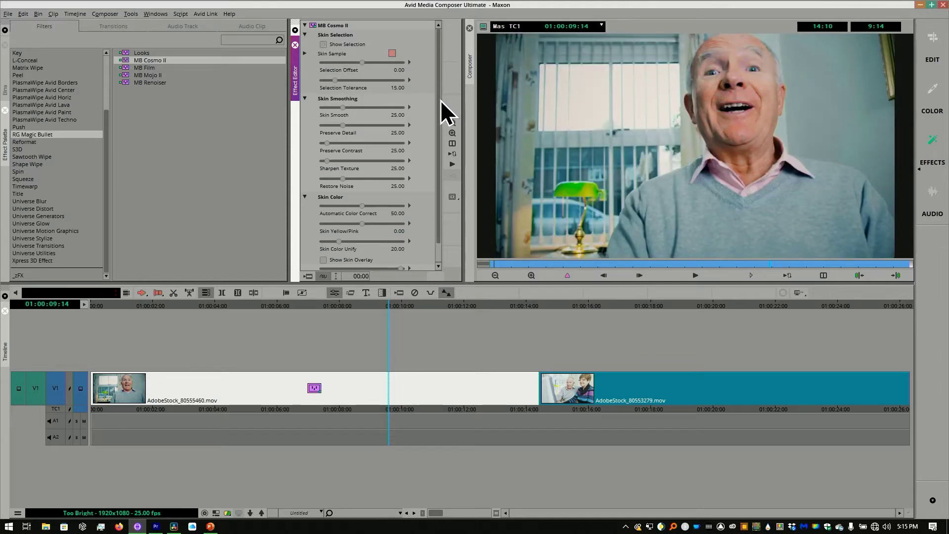
- Set Automatic Color Correct to 57.7 and Skin Yellow/Pink to -15.4
left_click_drag(438, 100, 431, 205)
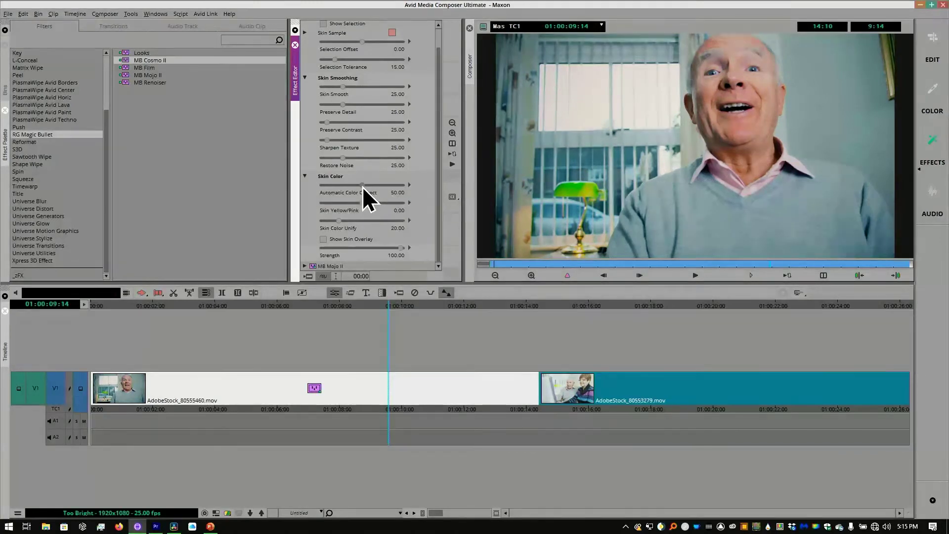
left_click_drag(362, 186, 314, 188)
left_click_drag(363, 203, 353, 202)
- Check the first clip at 01:00:08:03 in a pop-up monitor, then close it
left_click(60, 389)
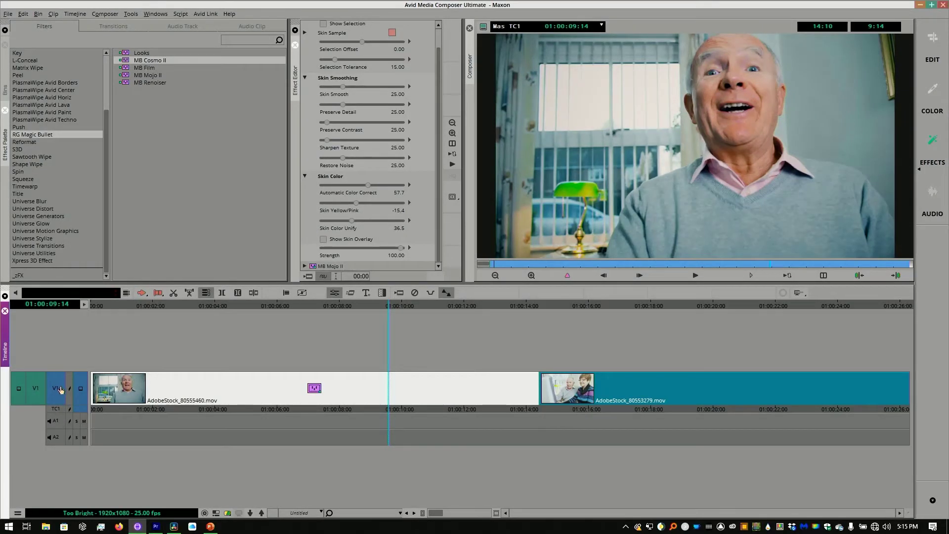
right_click(61, 388)
left_click(88, 391)
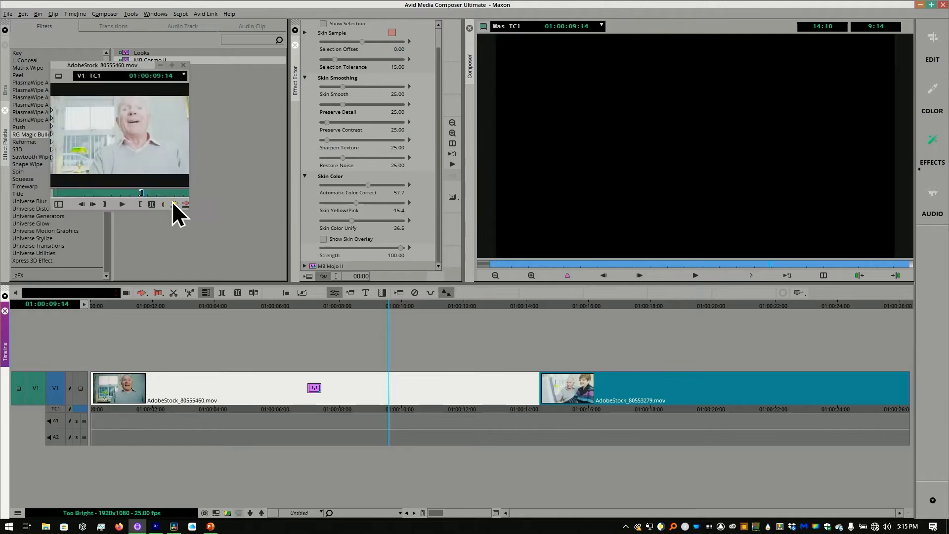
left_click(344, 398)
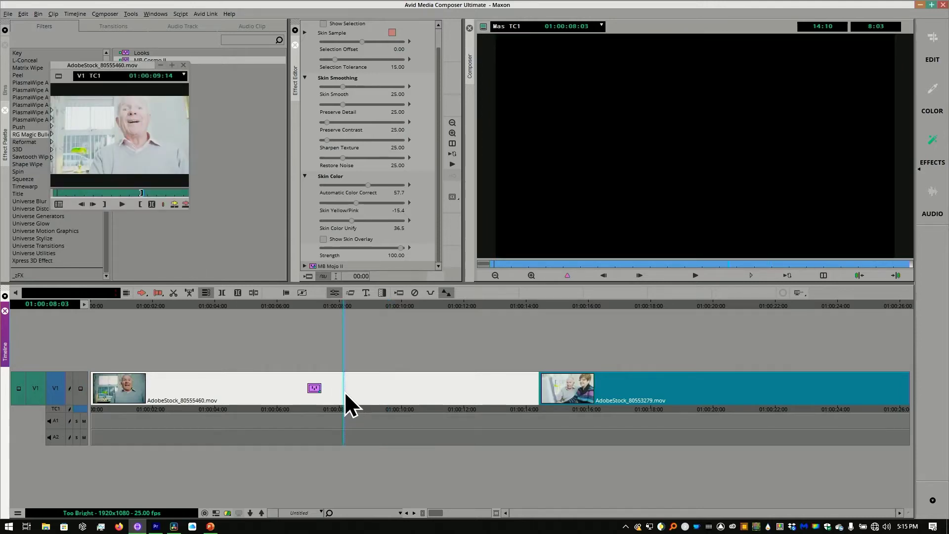
left_click(183, 64)
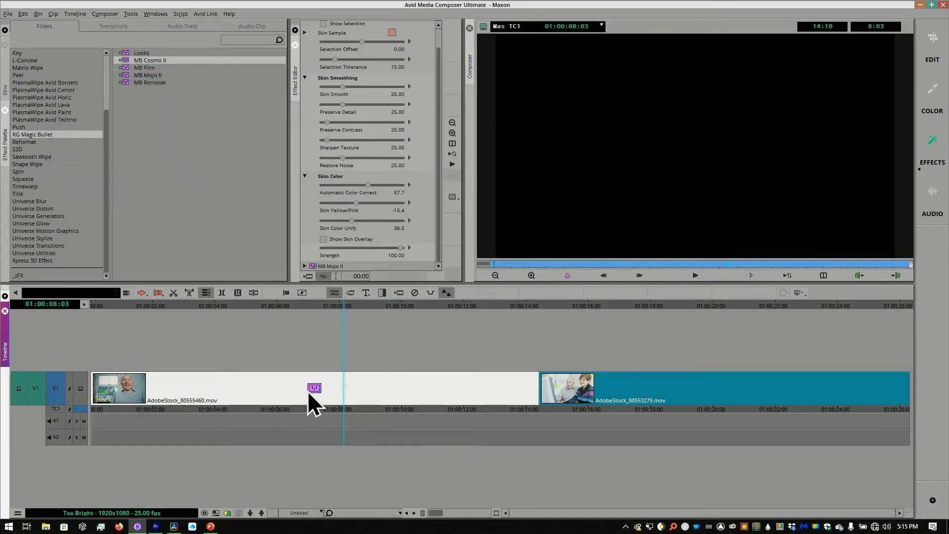
- Leave the Effect Editor, re-enable V1 monitoring and scrub through the graded first clip
left_click(582, 411)
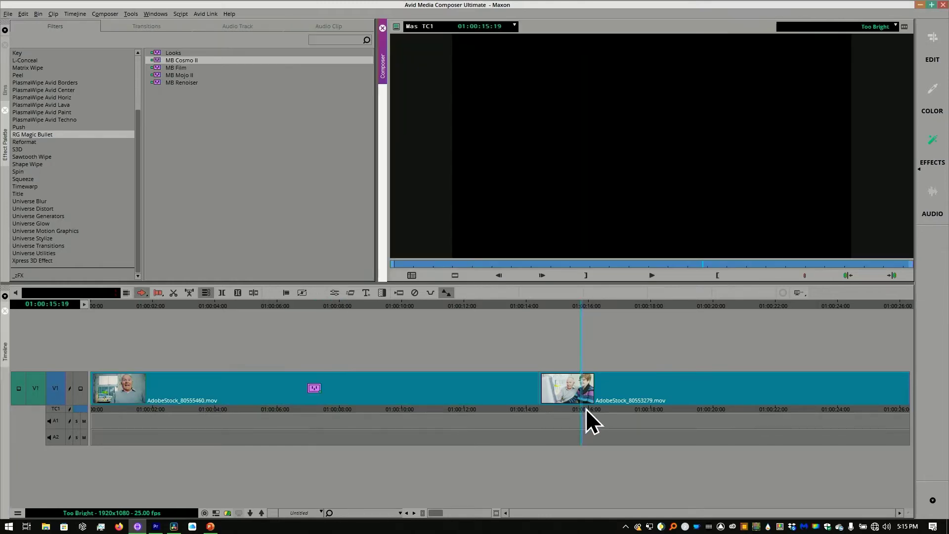
left_click_drag(585, 408, 335, 396)
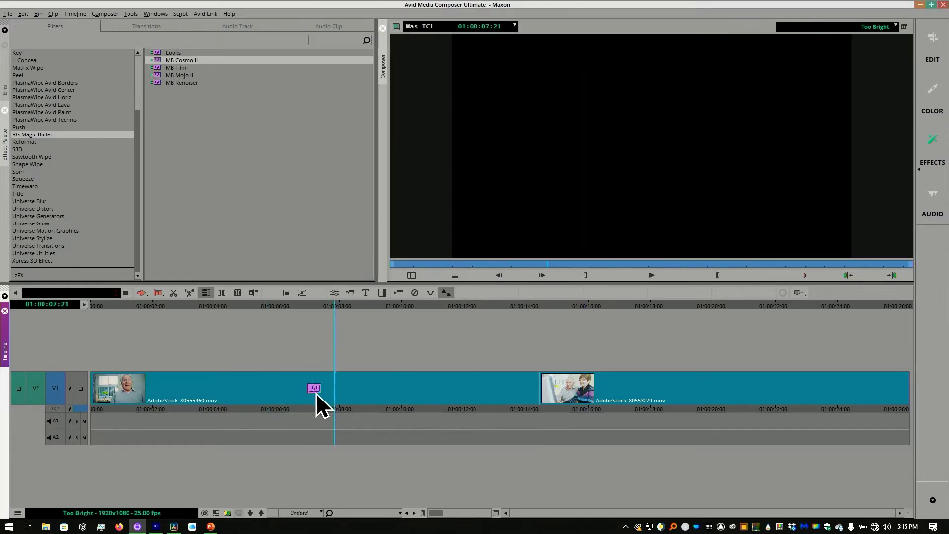
left_click(81, 390)
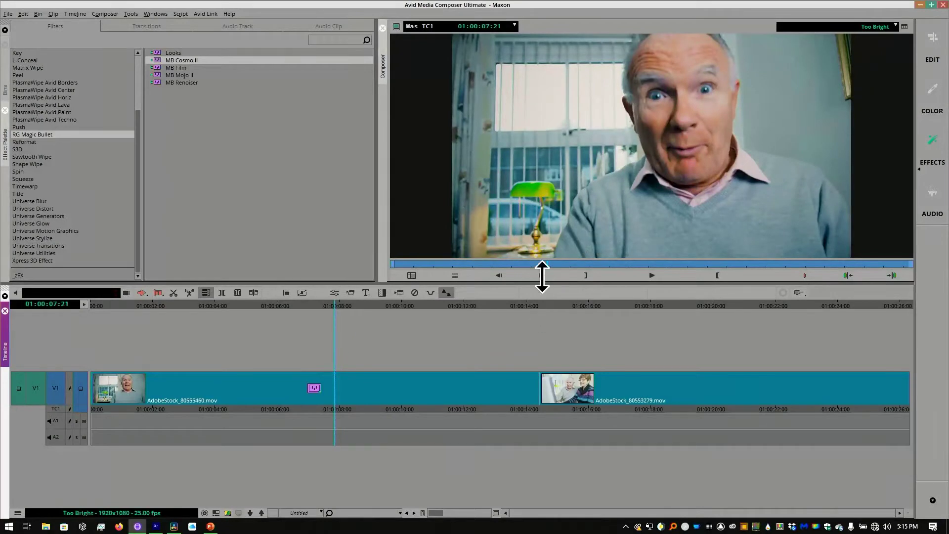
mouse_move(417, 390)
left_mouse_down()
mouse_move(482, 380)
mouse_move(701, 385)
mouse_move(706, 367)
mouse_move(673, 384)
mouse_move(494, 411)
mouse_move(422, 406)
left_mouse_up()
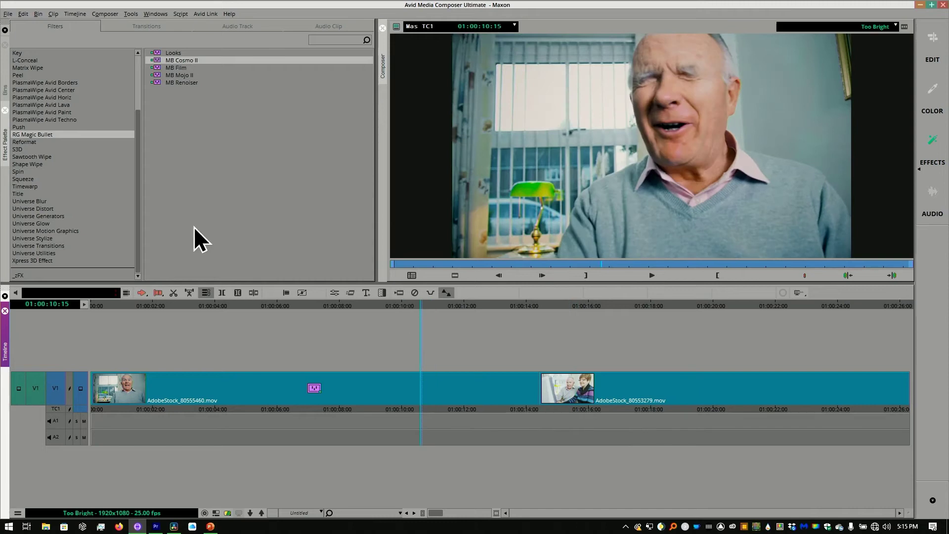
- Save MB Mojo II from the first clip's Effect Editor as a template in _zFX
left_click(5, 91)
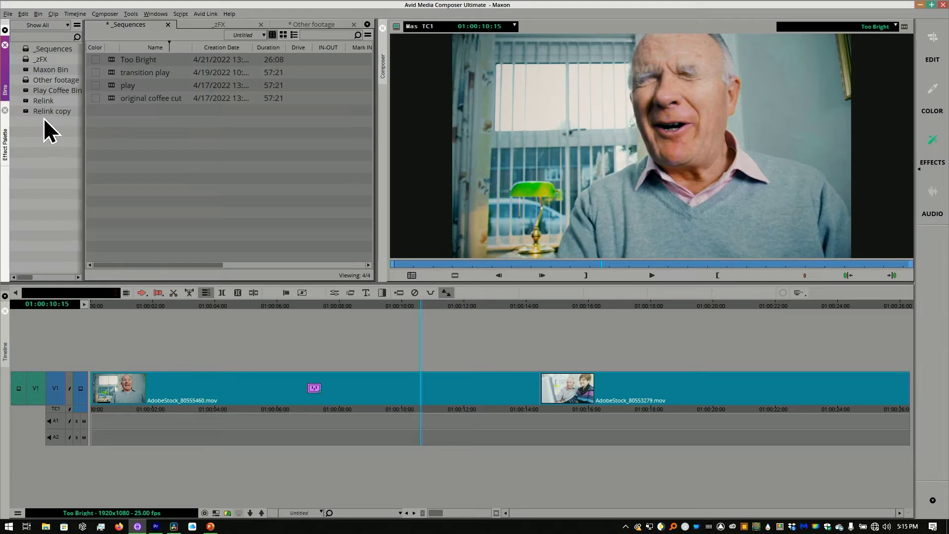
double_click(28, 58)
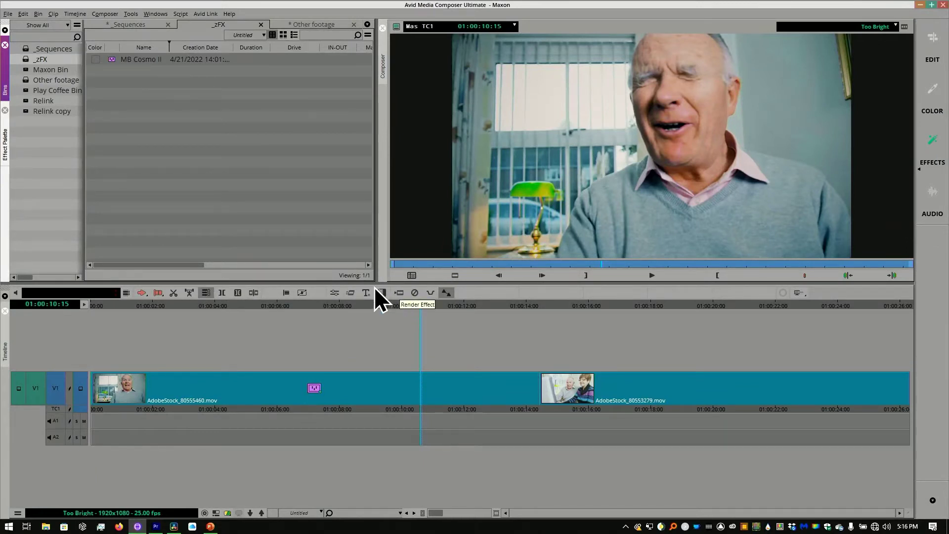
left_click(334, 289)
left_click(336, 291)
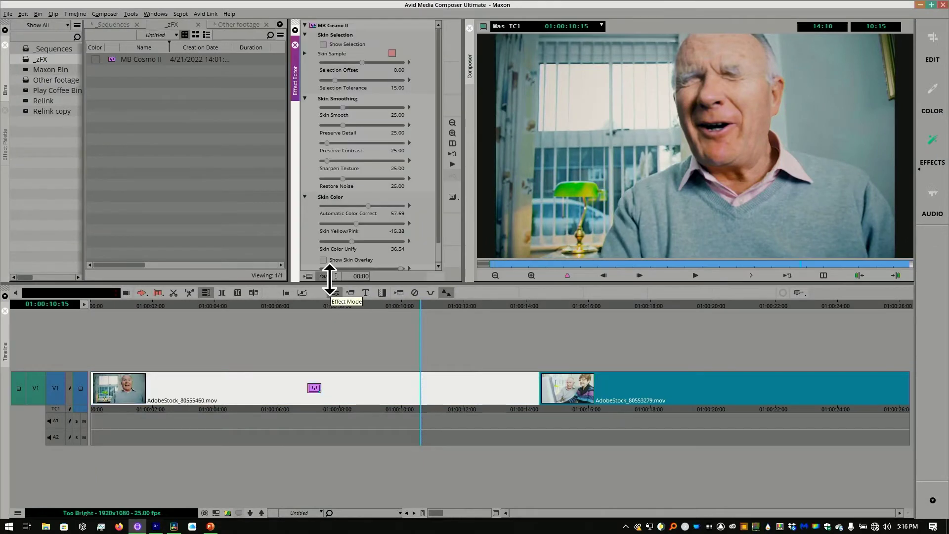
left_click(305, 25)
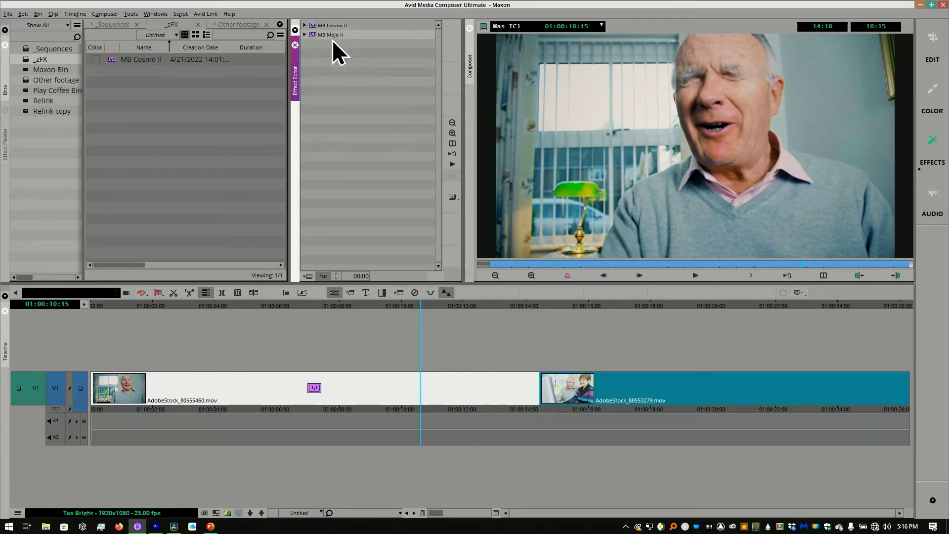
left_click_drag(313, 36, 148, 135)
- Apply the saved MB Mojo II template from _zFX to the second timeline clip
left_click(671, 403)
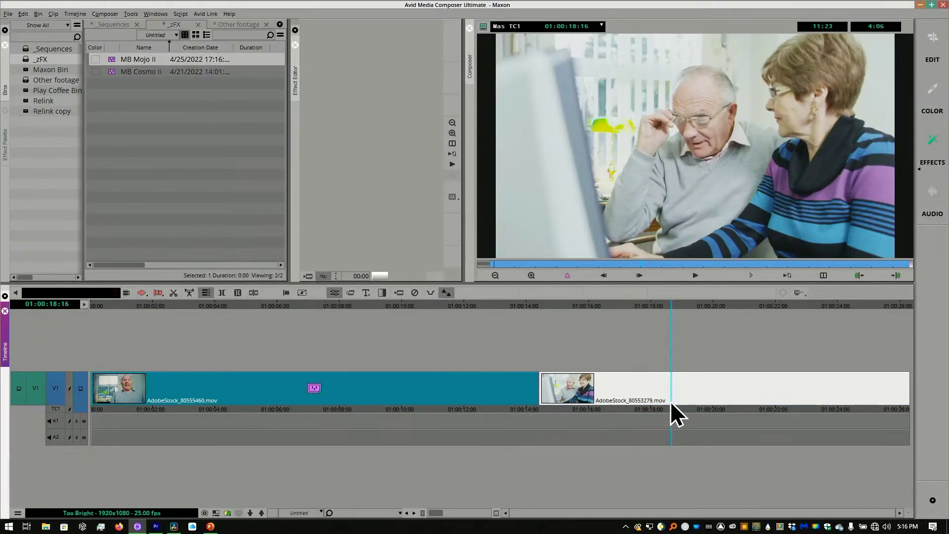
left_click_drag(112, 62, 140, 117)
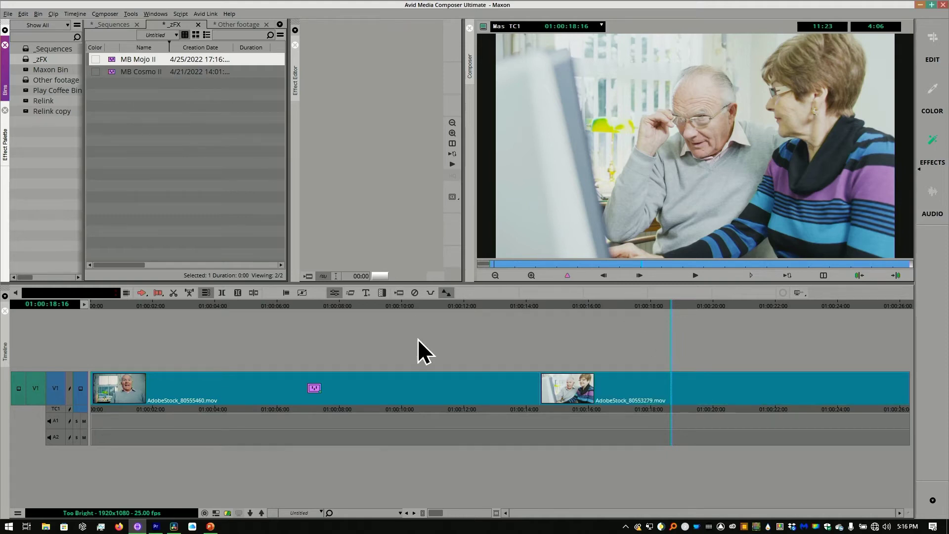
left_click_drag(398, 401, 380, 390)
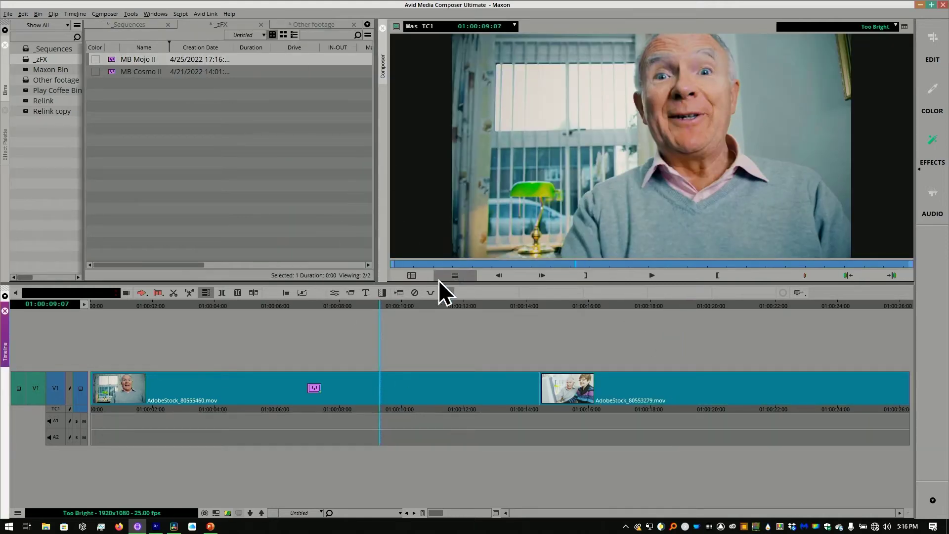
left_click(336, 294)
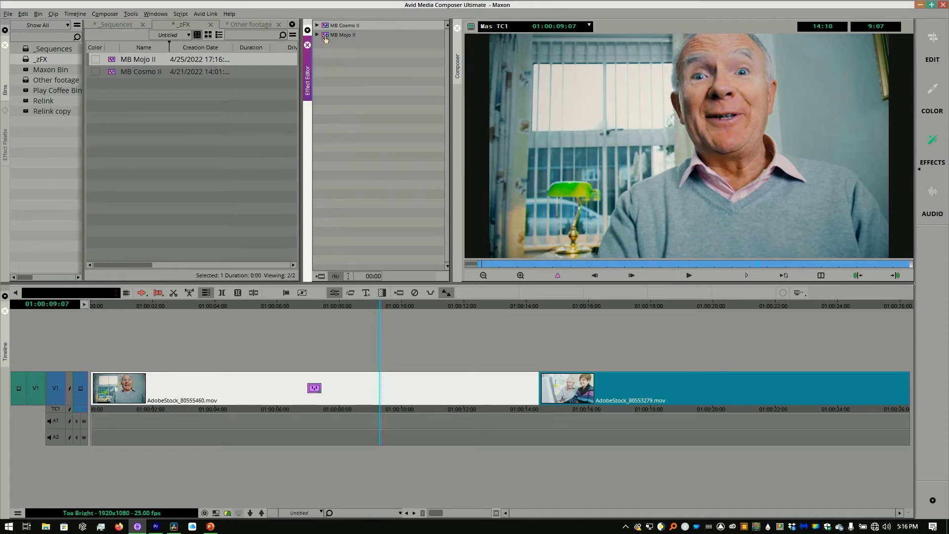
left_click(598, 397)
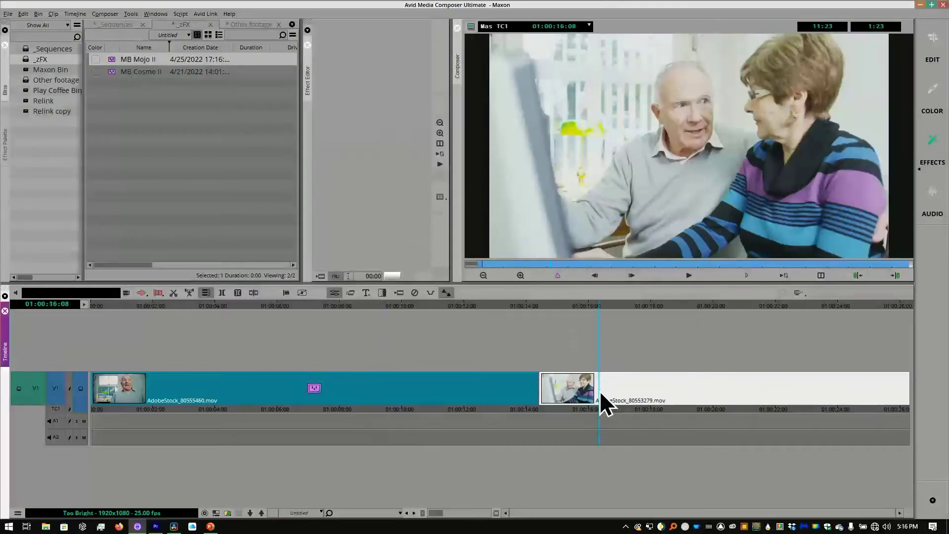
left_click_drag(111, 59, 641, 396)
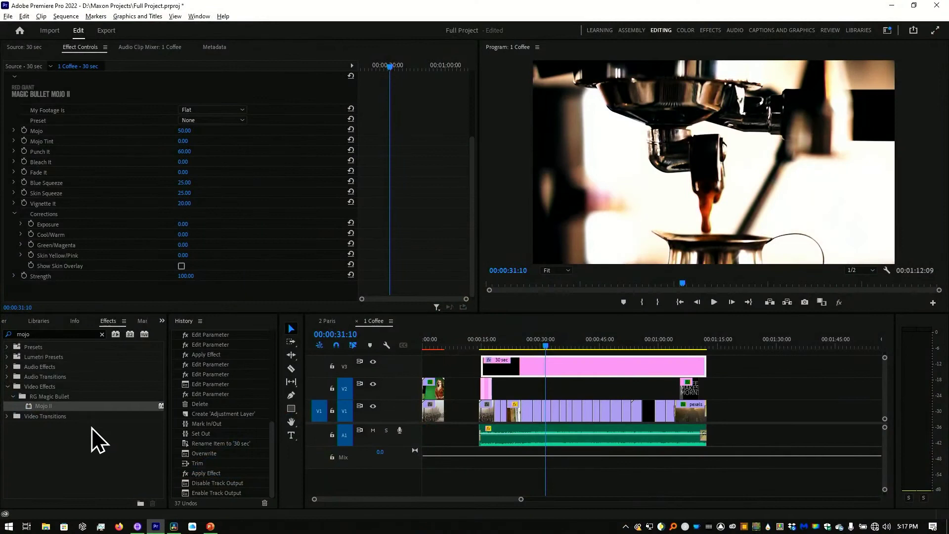
- Open the 2 Paris sequence from the Project panel
left_click(102, 459)
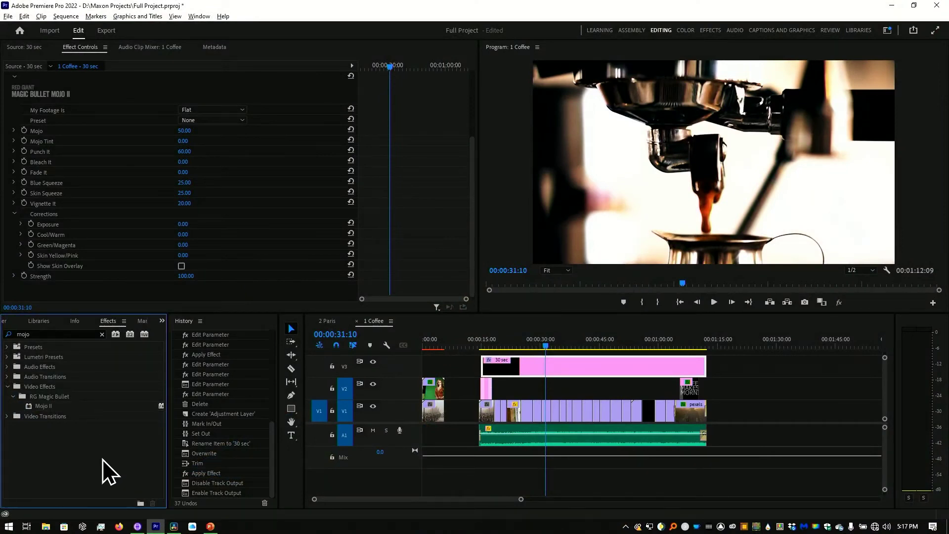
key("shift+1")
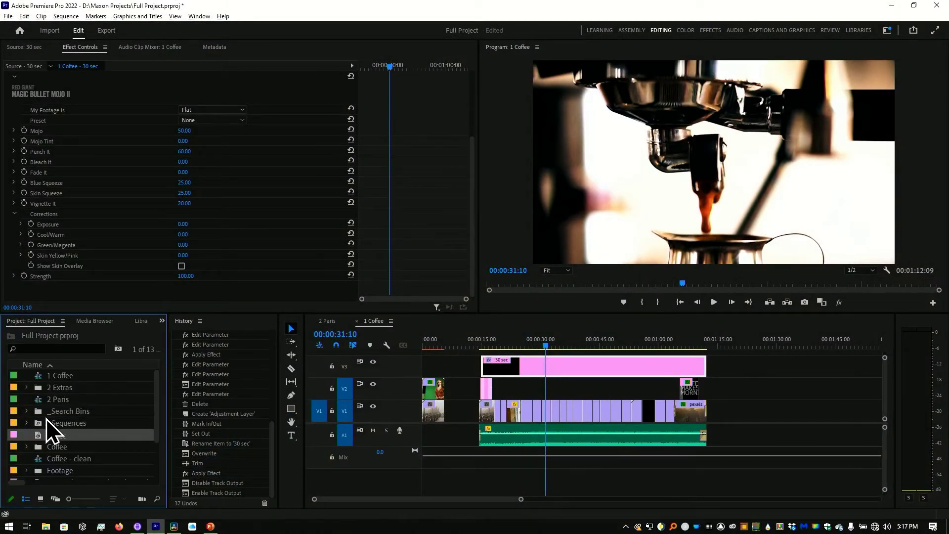
double_click(39, 398)
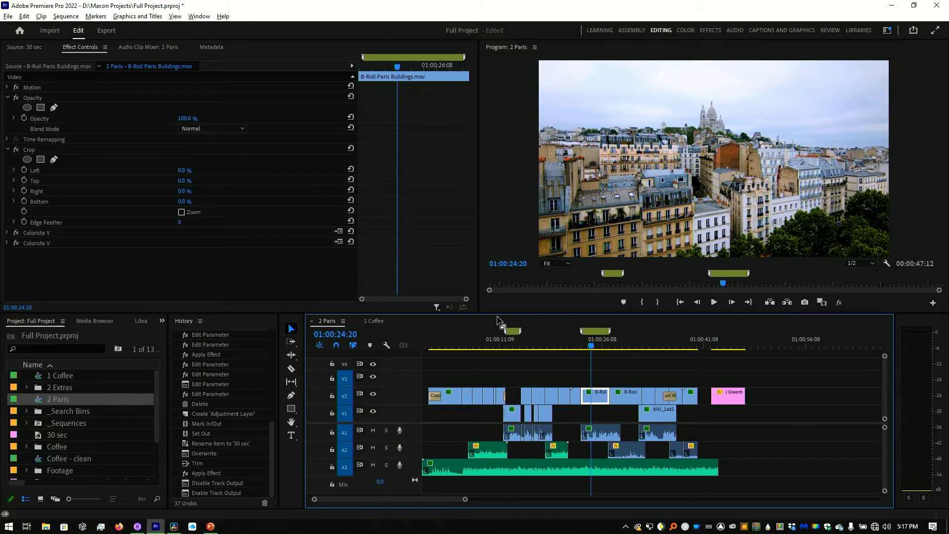
- Delete both Colorista V effects from B-Roll Paris Buildings.mov
left_click(64, 231)
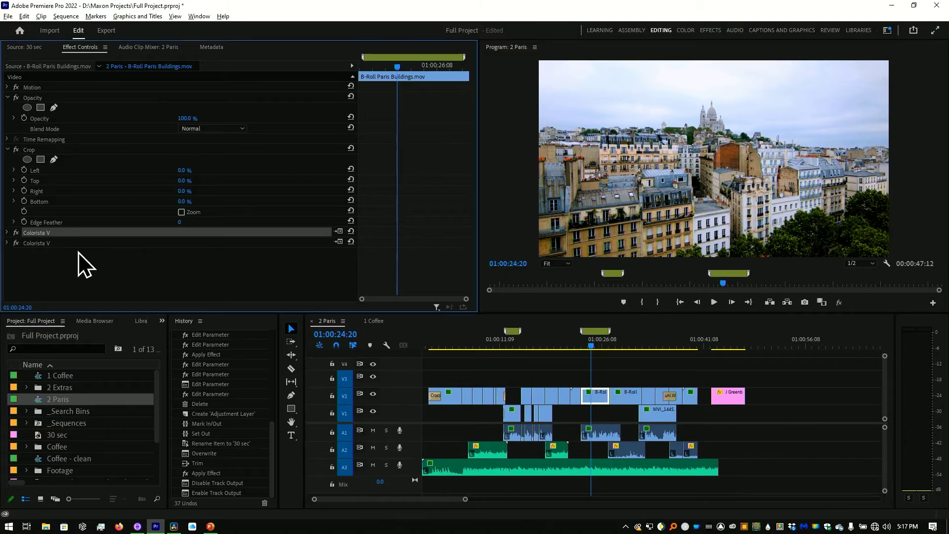
key("Delete")
left_click(73, 233)
key("Delete")
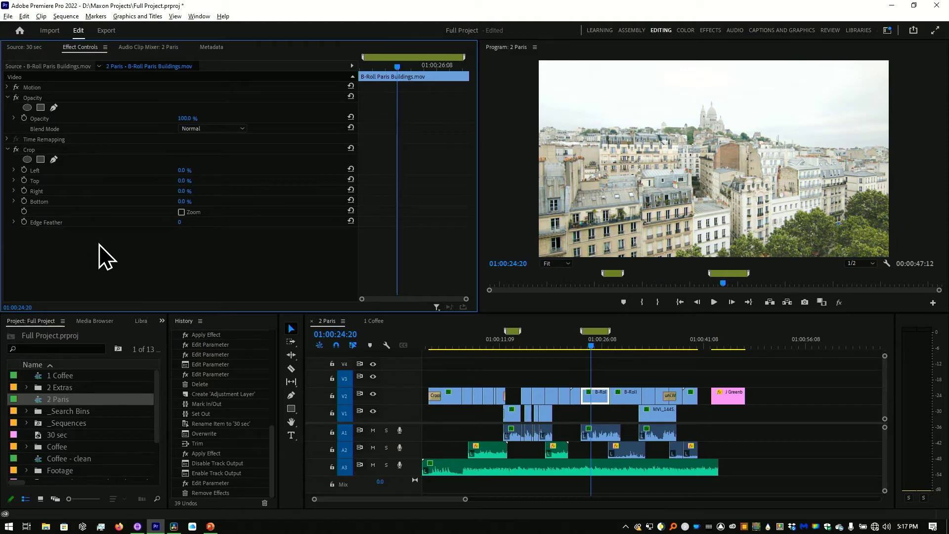
key("alt+Tab")
key("alt+Tab")
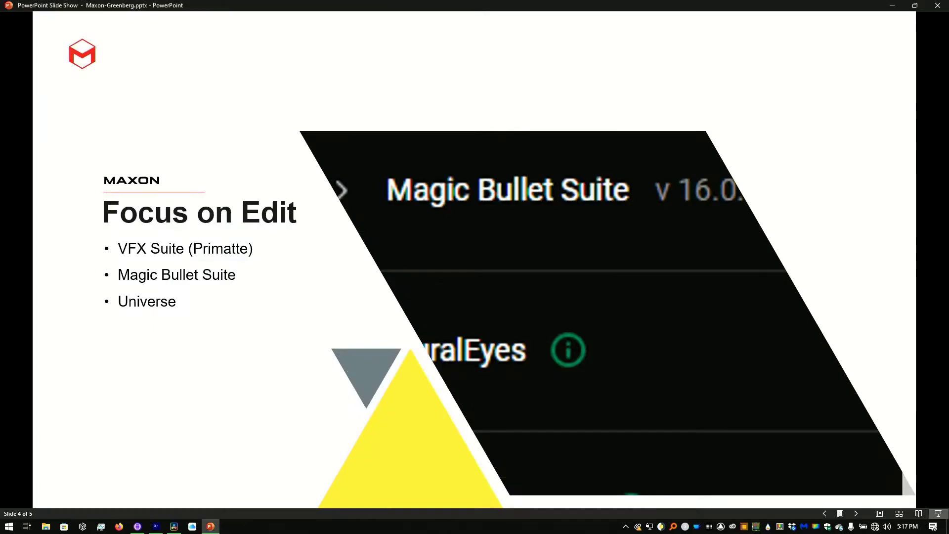
key("Right")
key("Left")
key("Left")
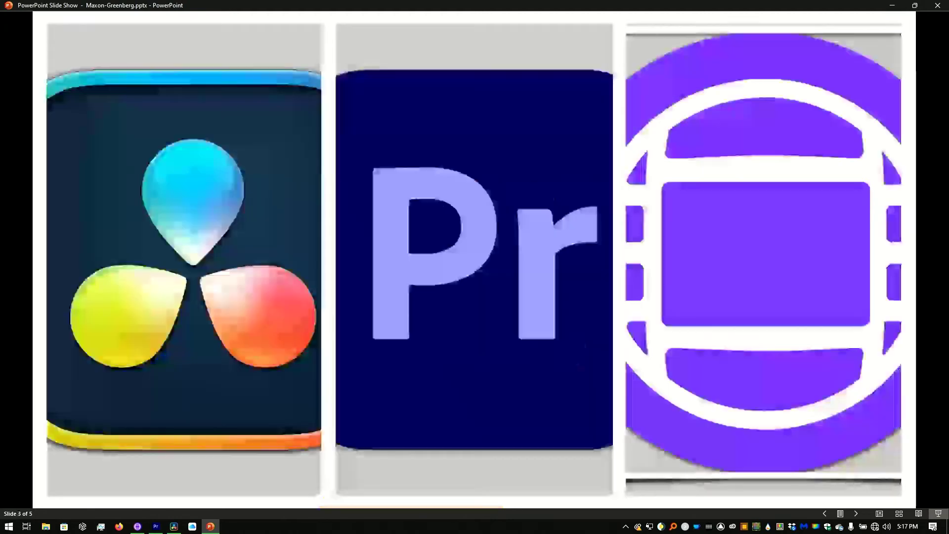
key("Right")
key("Left")
key("Right")
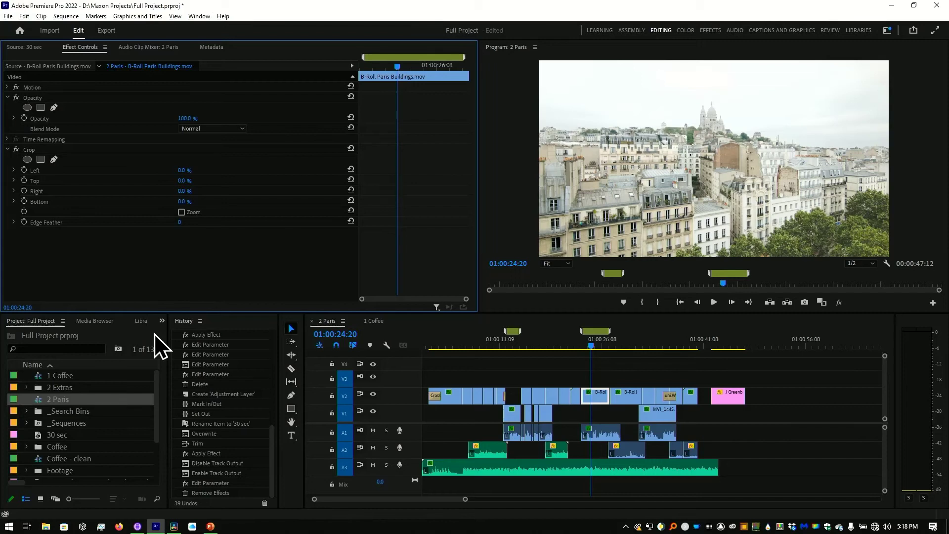
- Clear the mojo search and apply RG Magic Bullet's Colorista V to the V2 B-Roll Paris Buildings clip
key("shift+7")
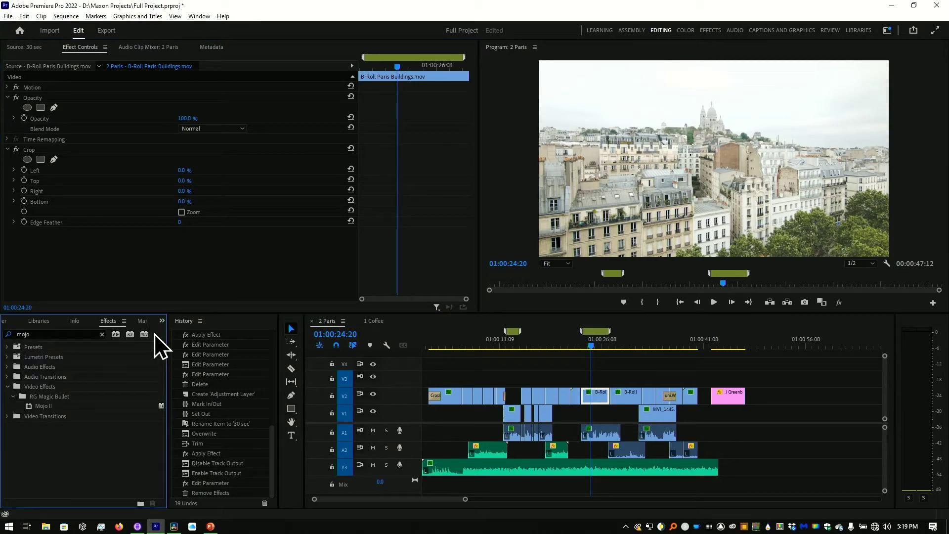
left_click(102, 334)
left_click(8, 386)
scroll(159, 409, "down", 5)
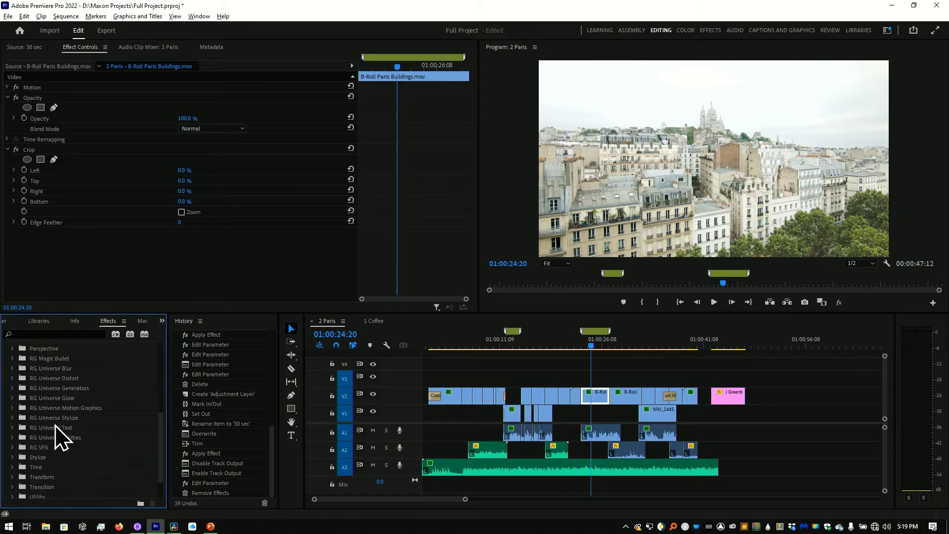
left_click(11, 359)
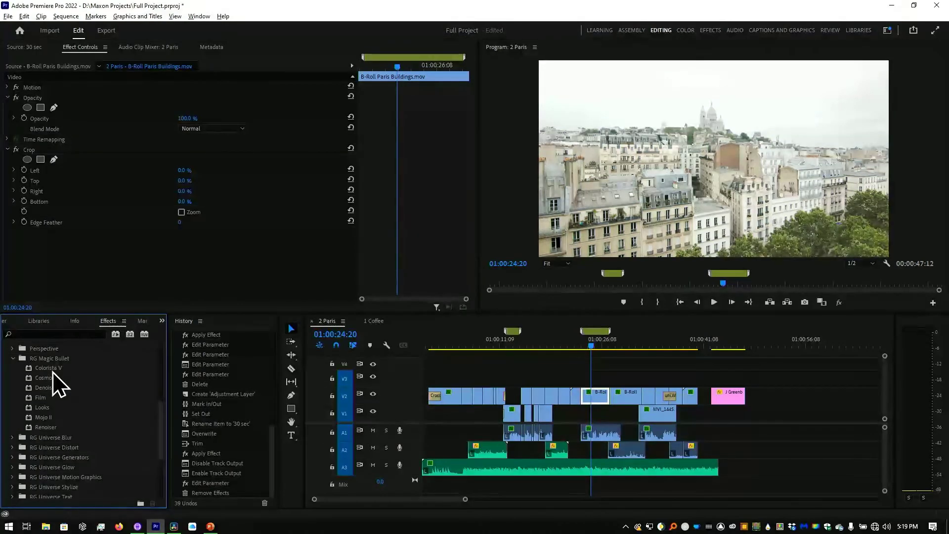
left_click_drag(54, 368, 598, 400)
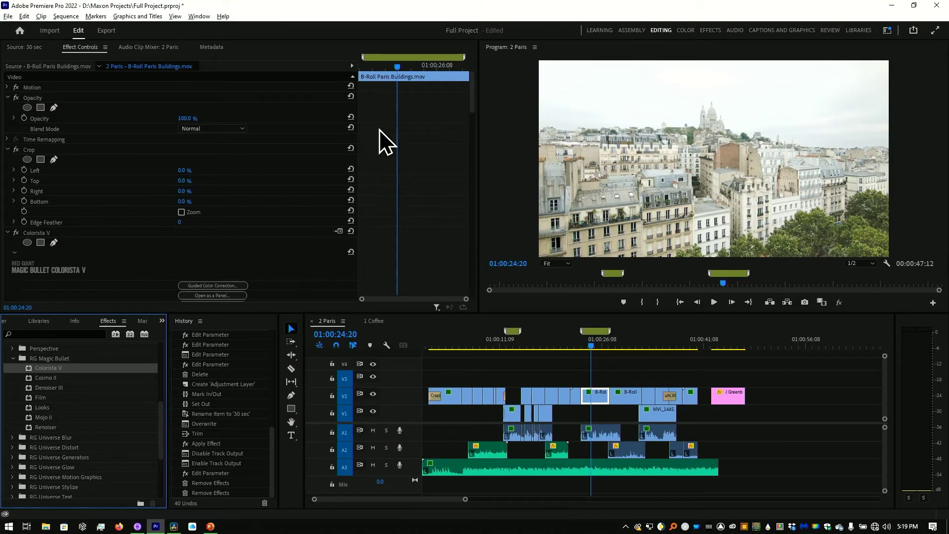
left_click_drag(472, 108, 472, 141)
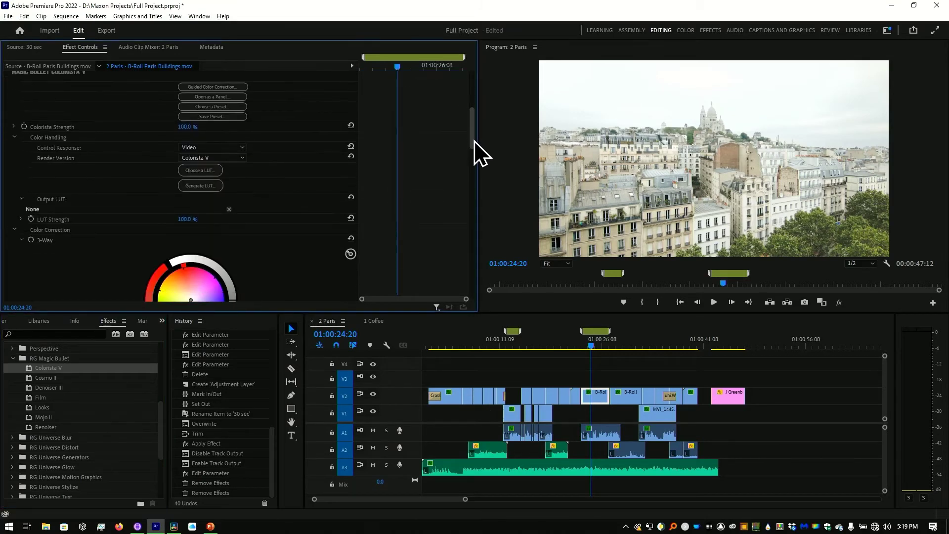
- Start Colorista's Guided Color Correction with video as the footage colour space
left_click(233, 88)
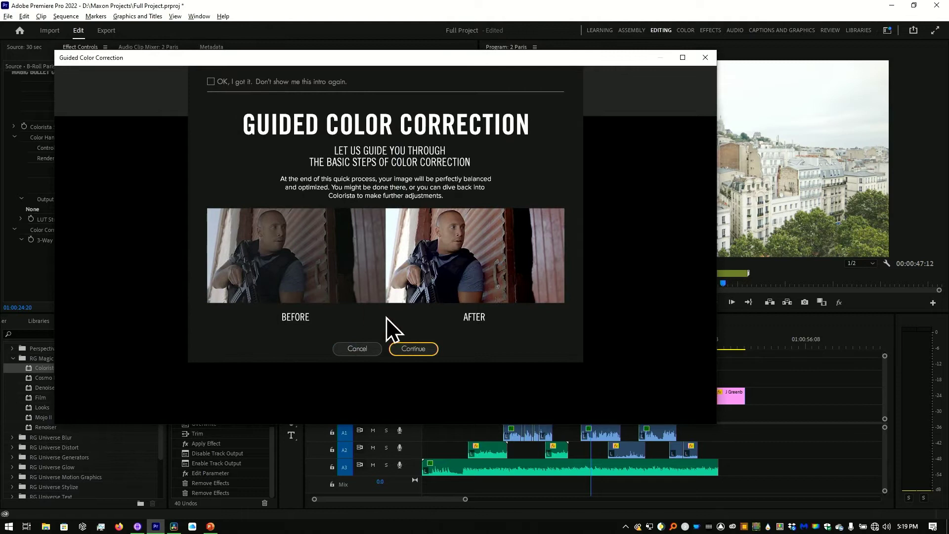
left_click(431, 348)
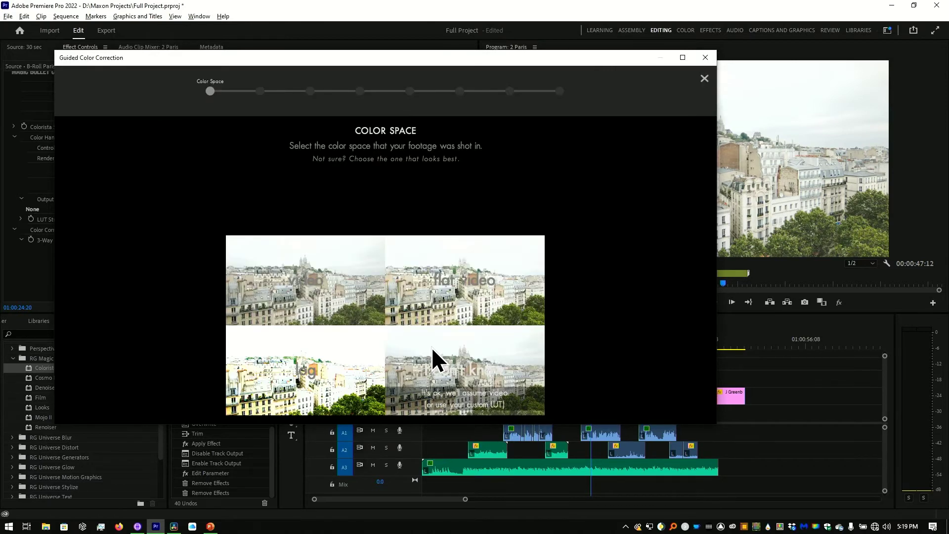
left_click(342, 278)
left_click(482, 200)
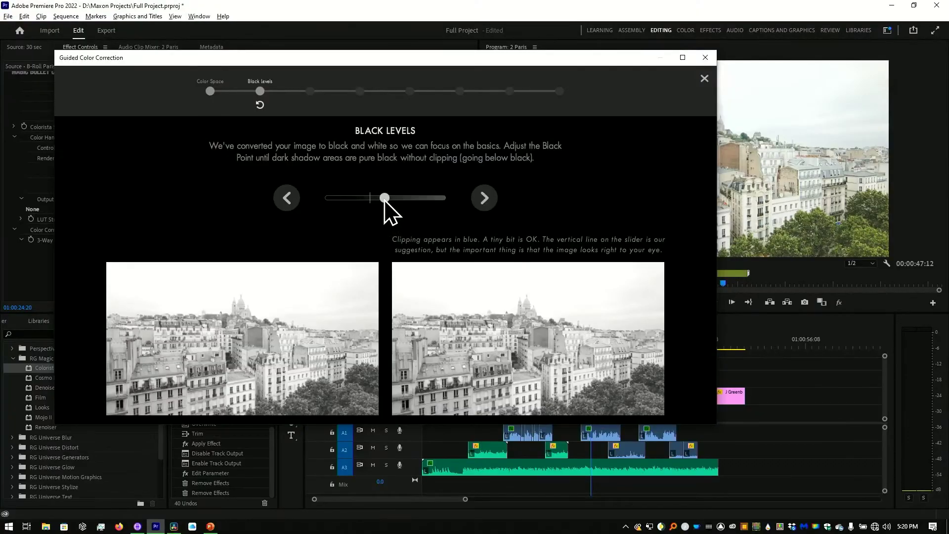
- Lower the black point, darken the midtones and fine-tune contrast on the Paris shot
left_click_drag(384, 200, 373, 200)
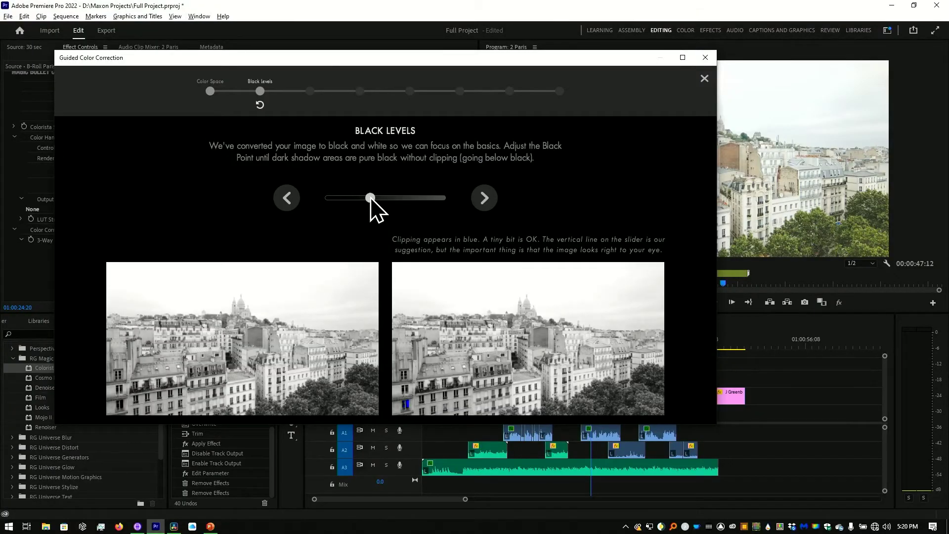
left_click(482, 202)
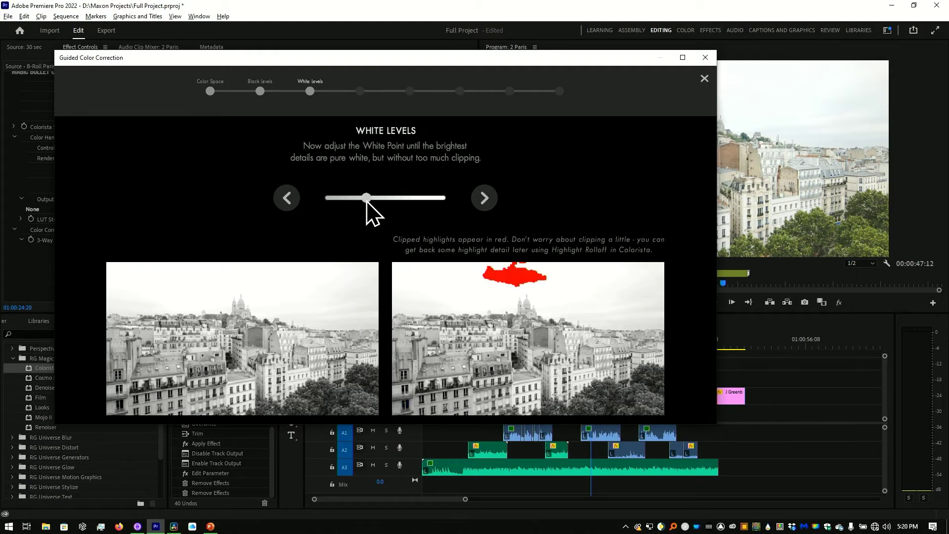
left_click(485, 198)
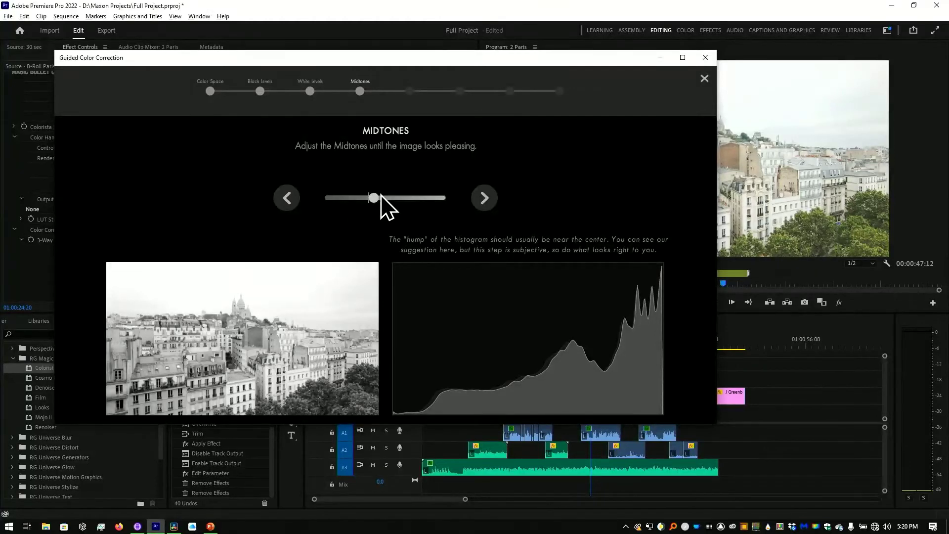
left_click_drag(376, 197, 357, 202)
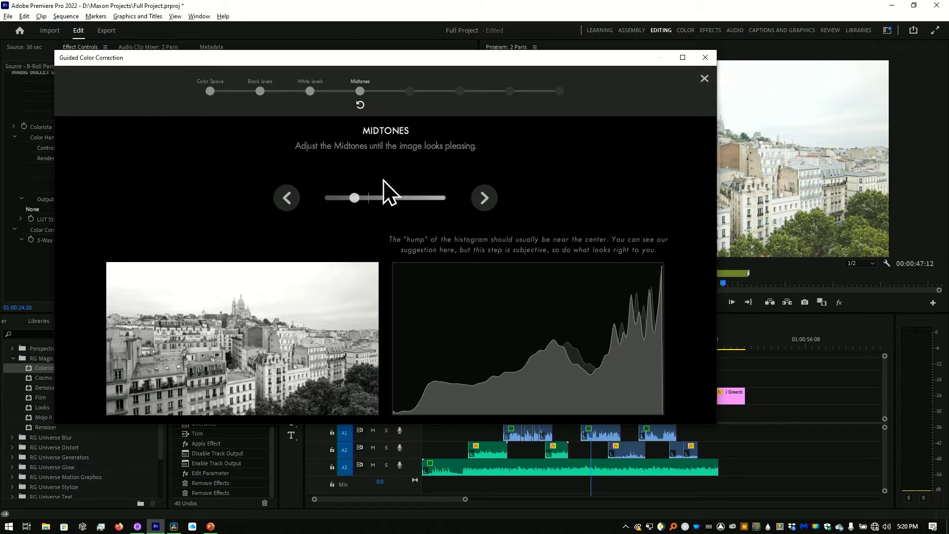
left_click(482, 202)
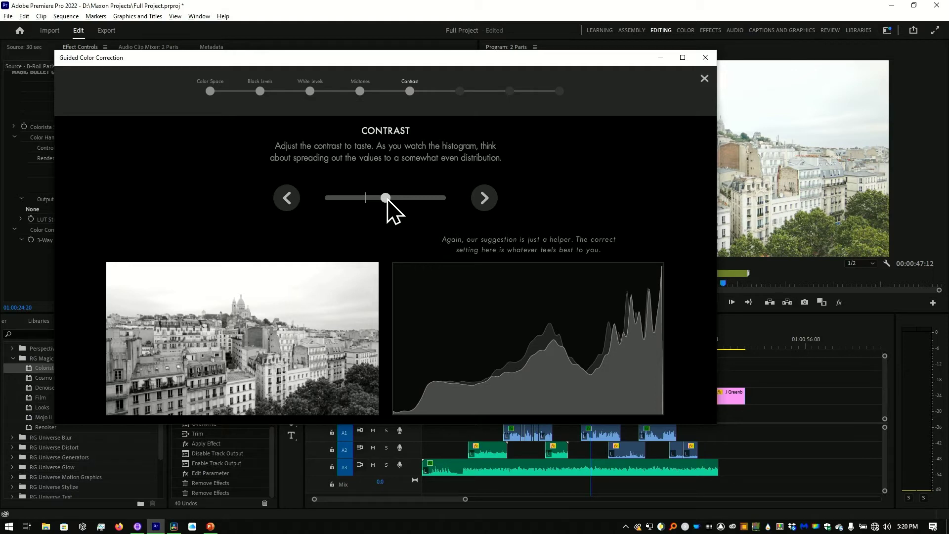
mouse_move(387, 199)
left_mouse_down()
mouse_move(357, 199)
mouse_move(378, 199)
left_mouse_up()
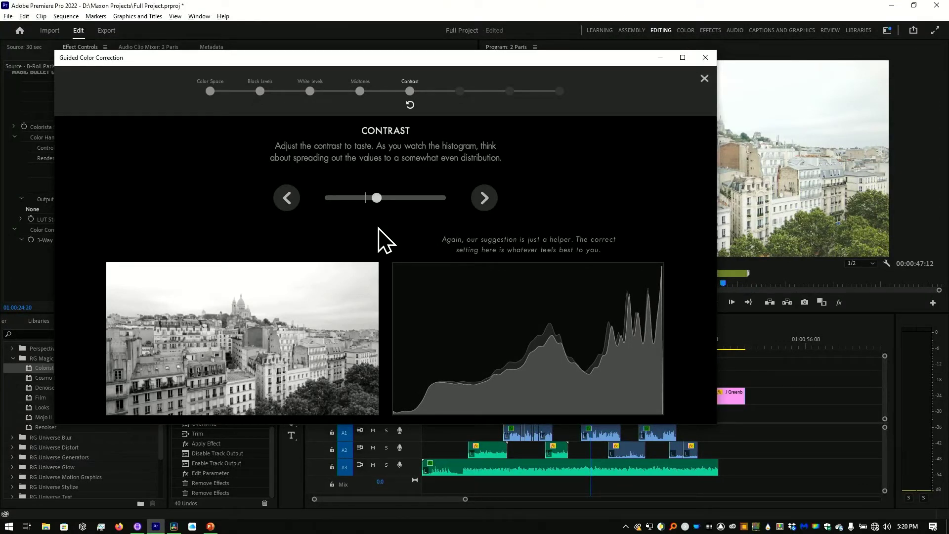
- Raise the saturation to bring colour back into the Paris shot
left_click(486, 200)
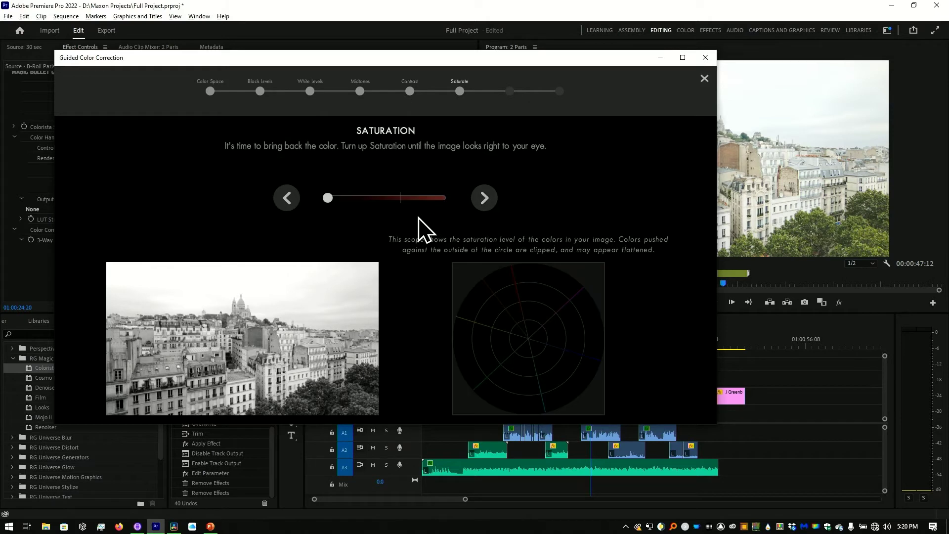
left_click_drag(331, 198, 408, 201)
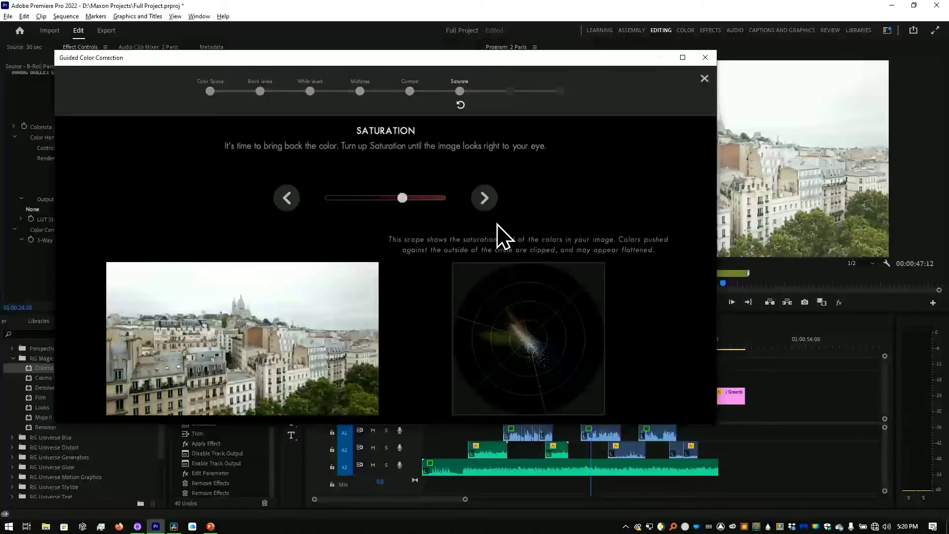
left_click(486, 200)
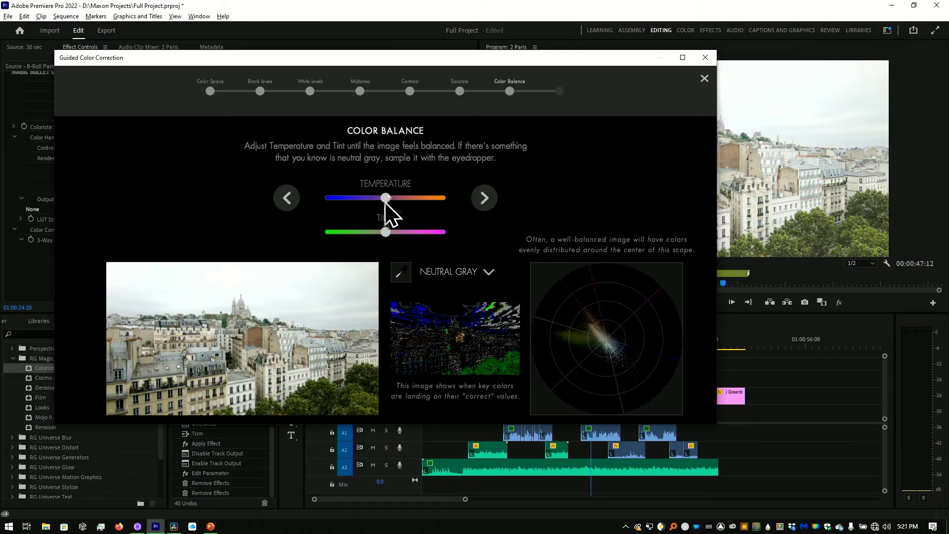
- Warm the temperature slightly, shift tint toward magenta, and finish the guided correction
left_click_drag(386, 198, 386, 198)
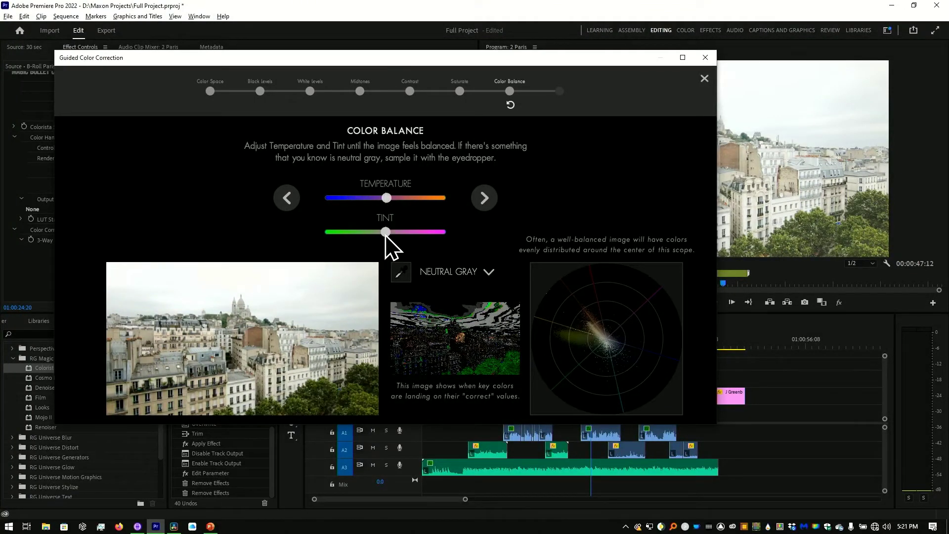
left_click_drag(386, 232, 387, 232)
left_click_drag(387, 199, 389, 199)
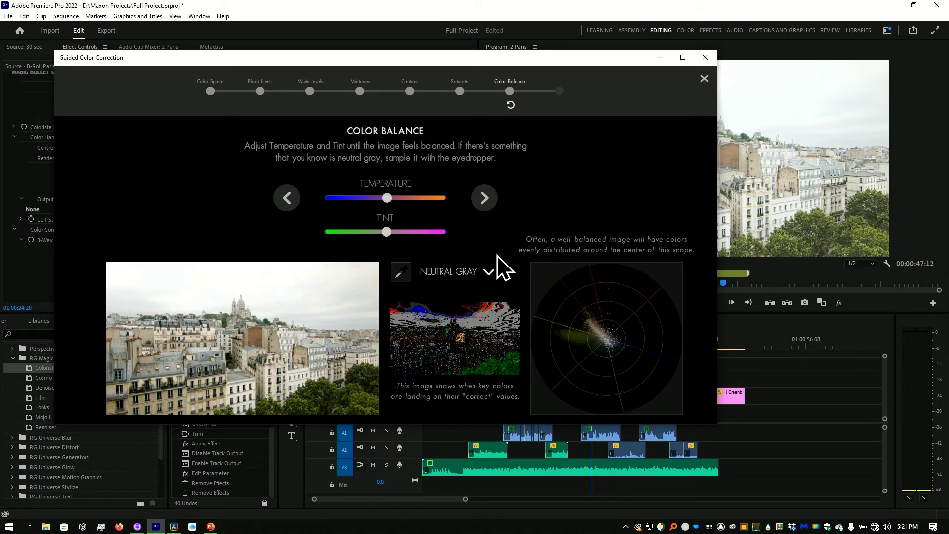
left_click(484, 199)
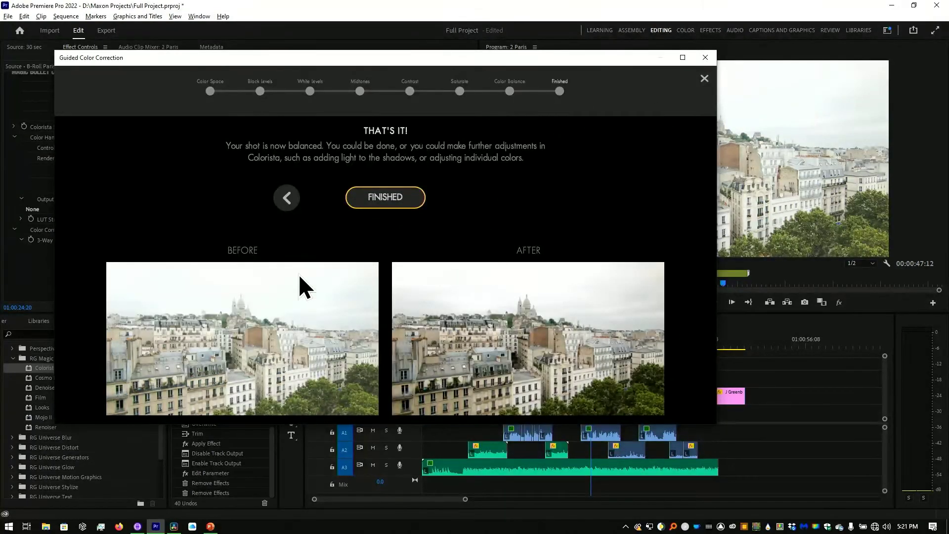
left_click(382, 206)
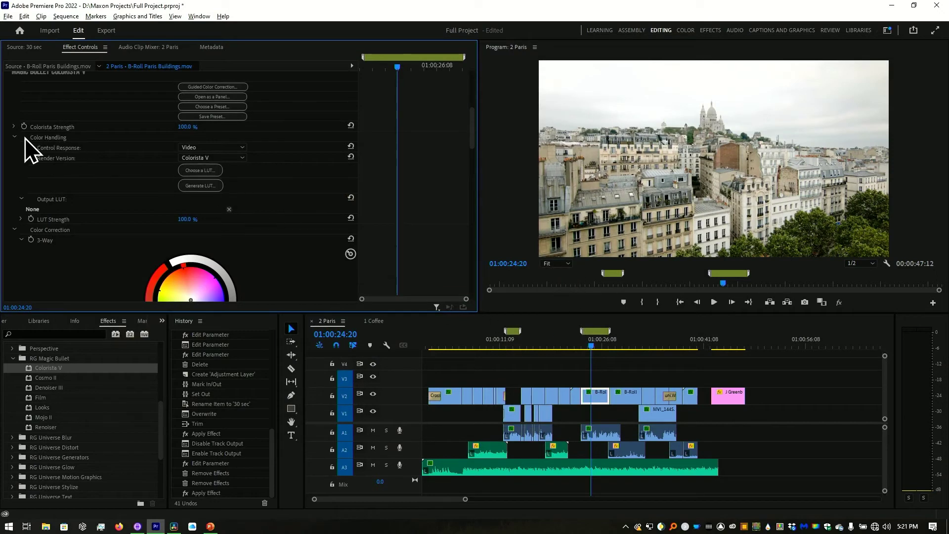
- Toggle the Colorista V effect off and back on to compare the grade
scroll(89, 108, "down", 1)
scroll(89, 106, "up", 4)
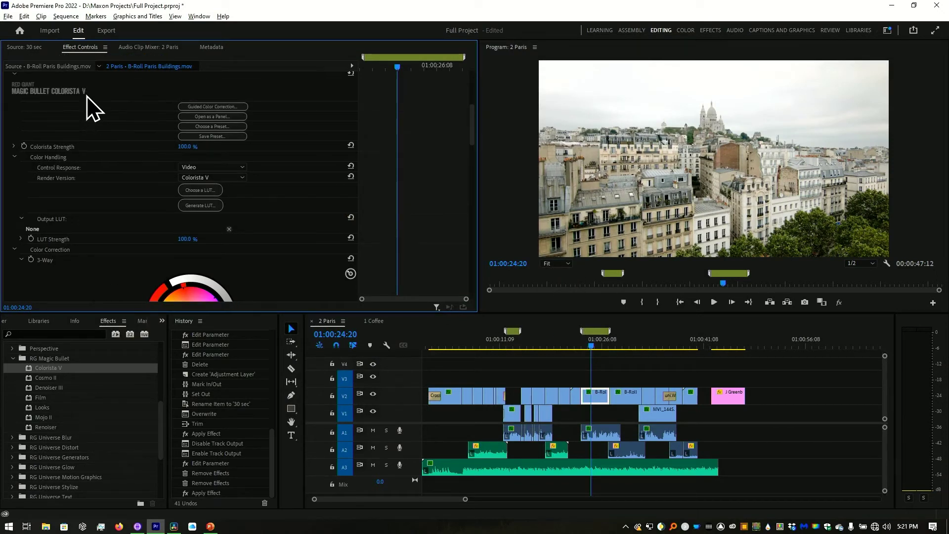
left_click(16, 103)
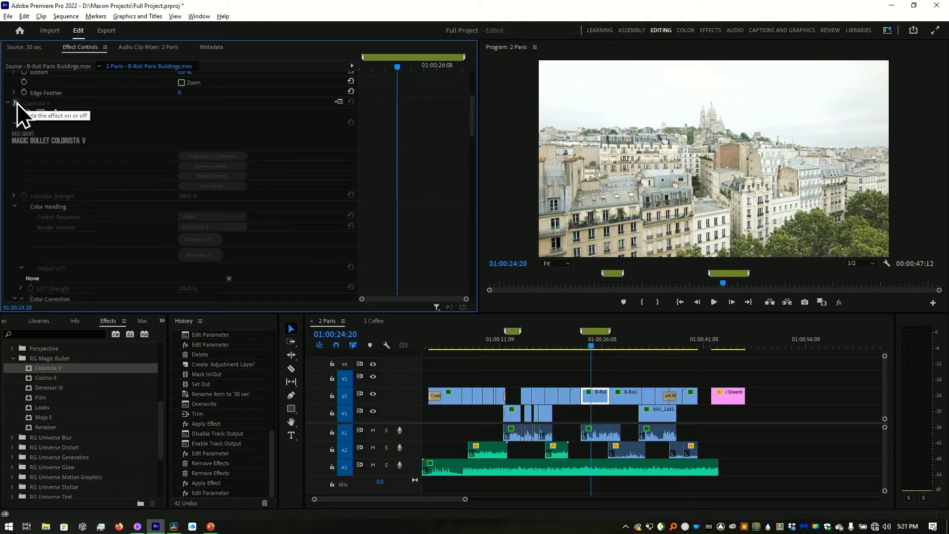
left_click(16, 103)
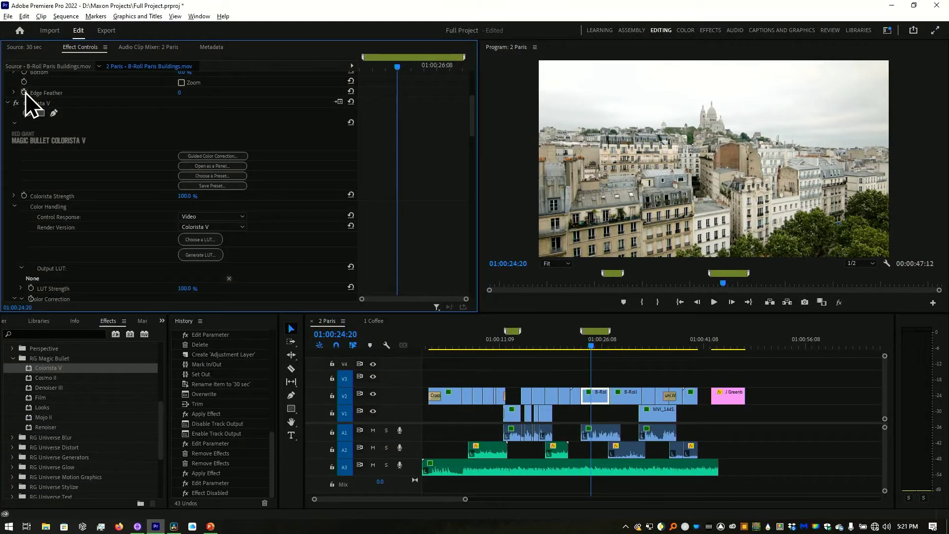
- Switch to the Color workspace and open Colorista V's controls as a panel beside Lumetri Color
left_click(686, 31)
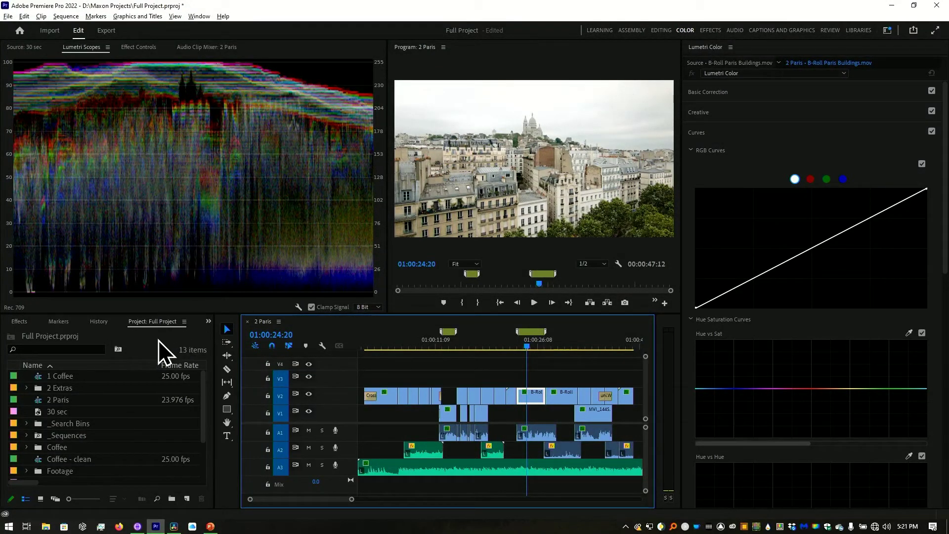
key("shift+5")
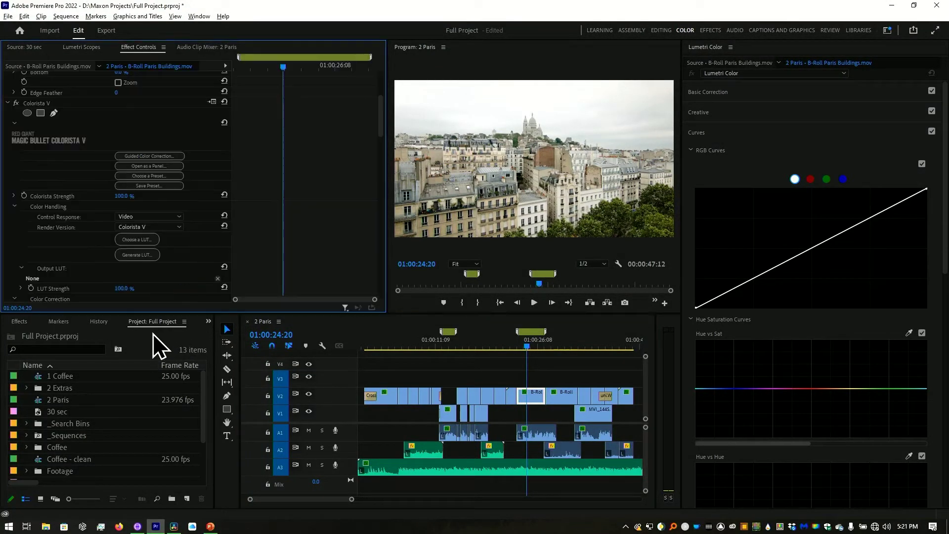
left_click(166, 167)
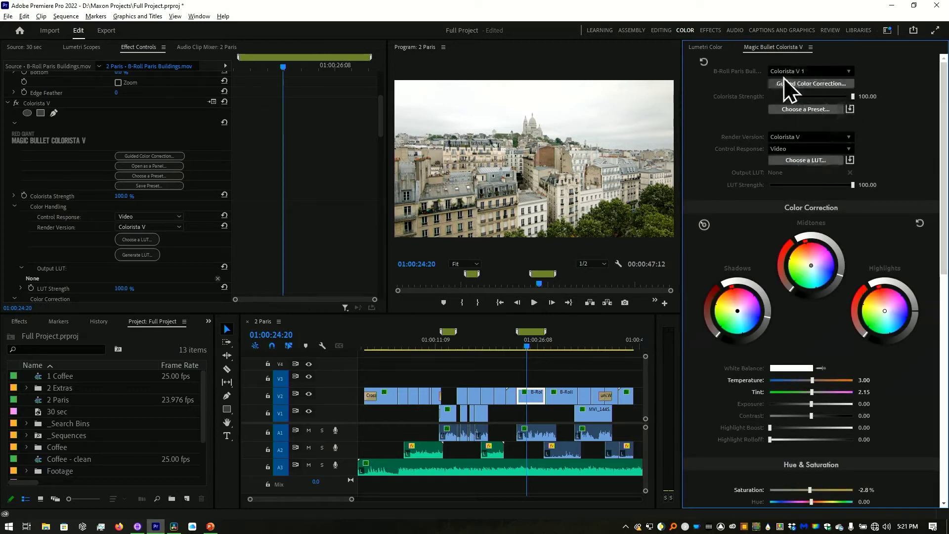
left_click(840, 75)
left_click(842, 70)
- Rename the first Colorista V effect to 'Primary'
left_click(9, 103)
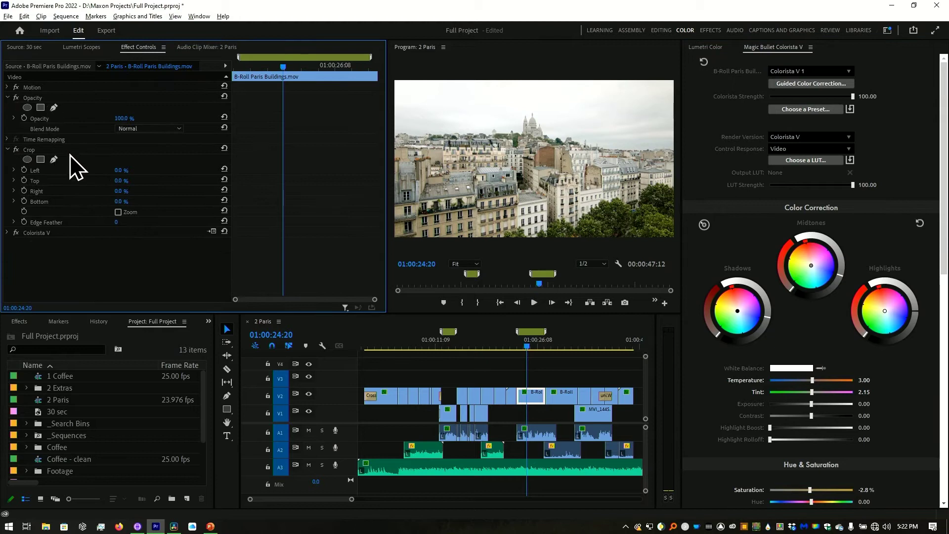
right_click(78, 233)
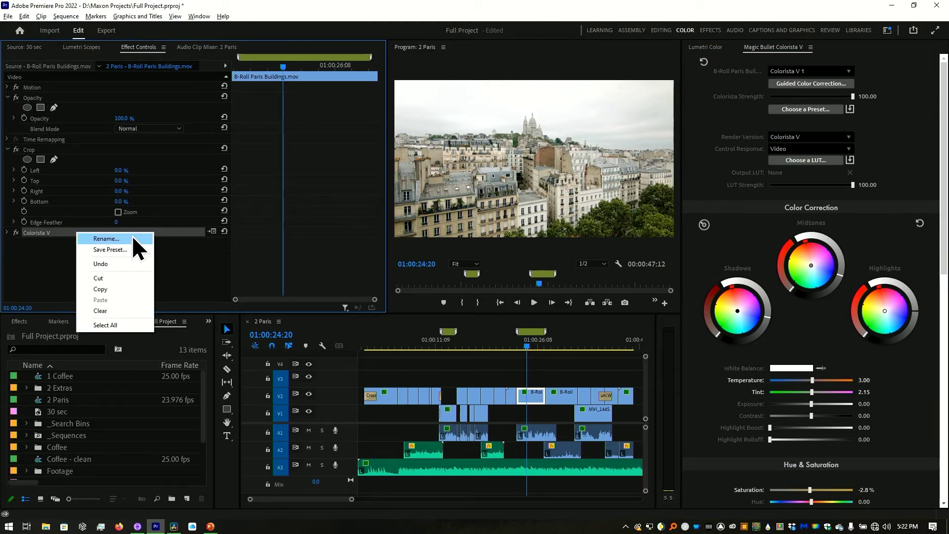
left_click(106, 238)
type("Primary")
key("Return")
- Drag a second Colorista V from the Effects list onto the clip
left_click(45, 340)
key("shift+7")
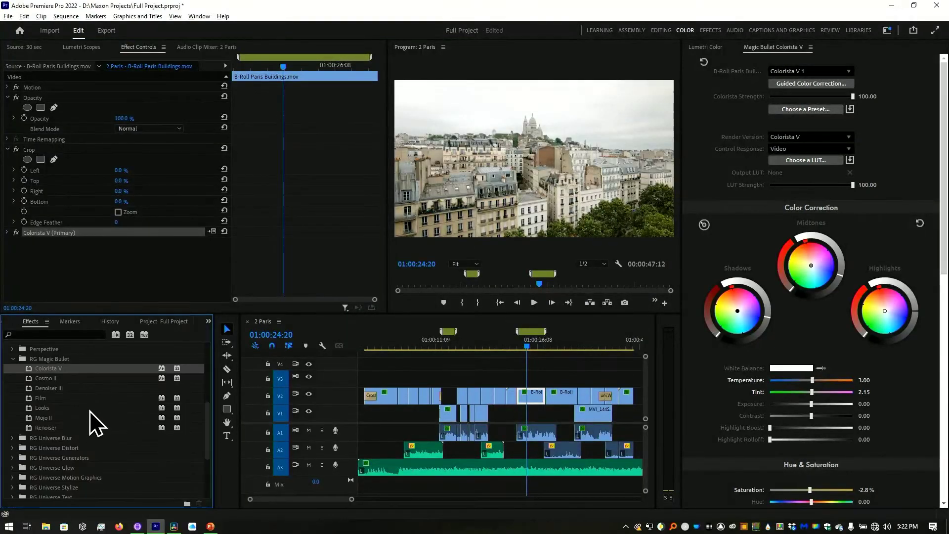
left_click_drag(36, 373, 270, 201)
- Point the Colorista panel at Colorista V 2 and review its neutral default settings
left_click(790, 71)
left_click(794, 96)
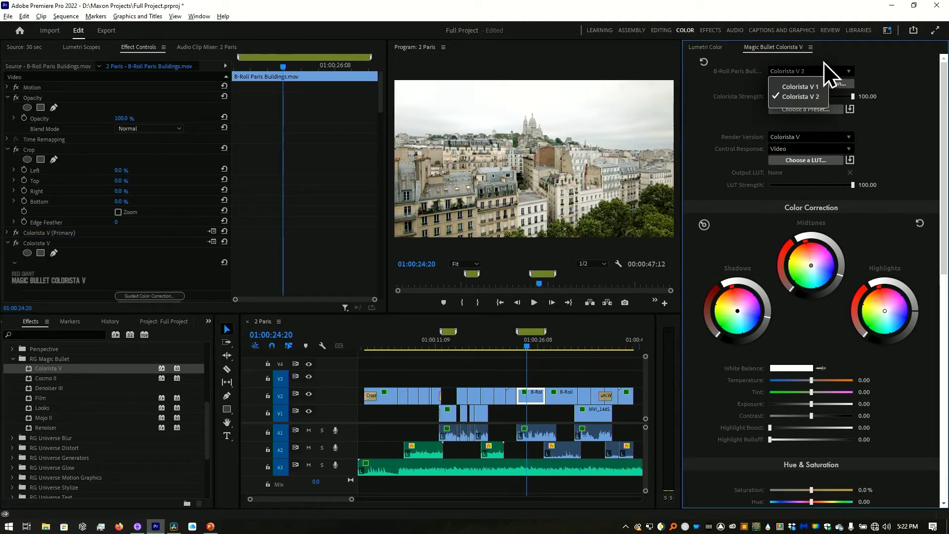
left_click(823, 73)
scroll(746, 238, "down", 10)
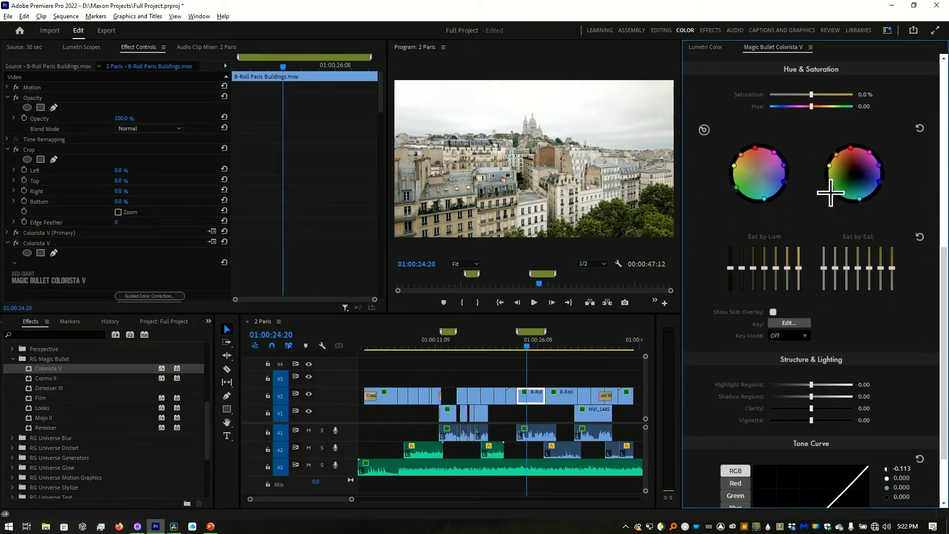
scroll(795, 183, "up", 3)
scroll(767, 242, "down", 2)
scroll(786, 340, "up", 1)
scroll(790, 344, "down", 5)
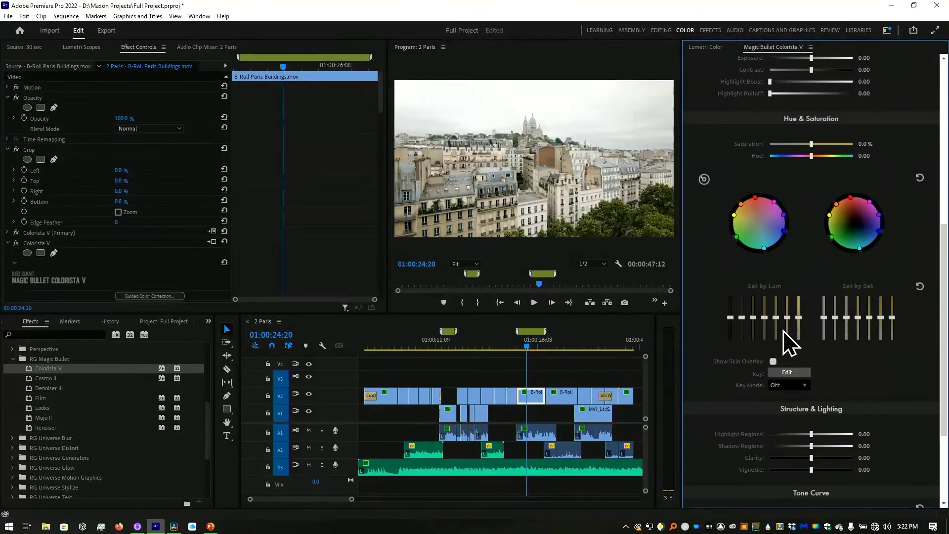
scroll(783, 327, "up", 7)
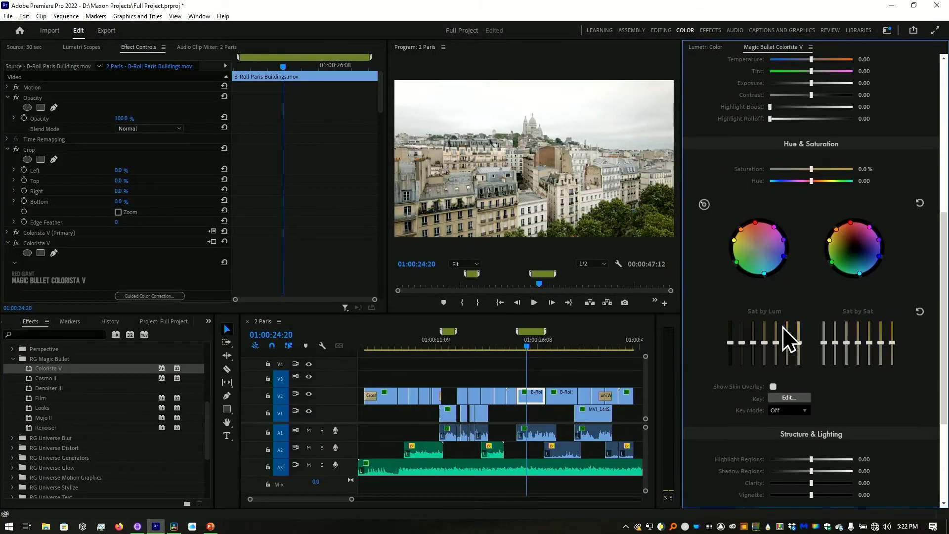
scroll(782, 327, "down", 6)
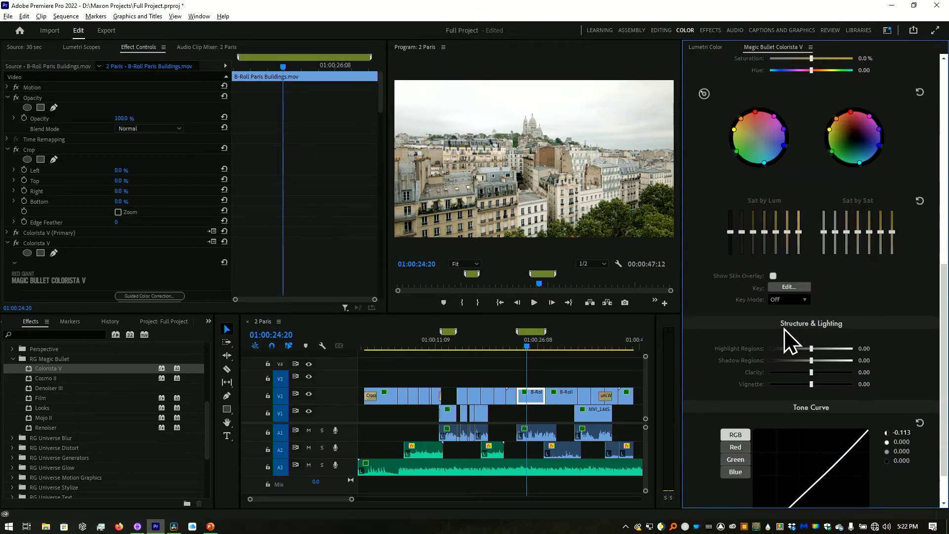
- In Key Edit, sample the Paris sky and add further sky tones with the + tool
left_click(800, 288)
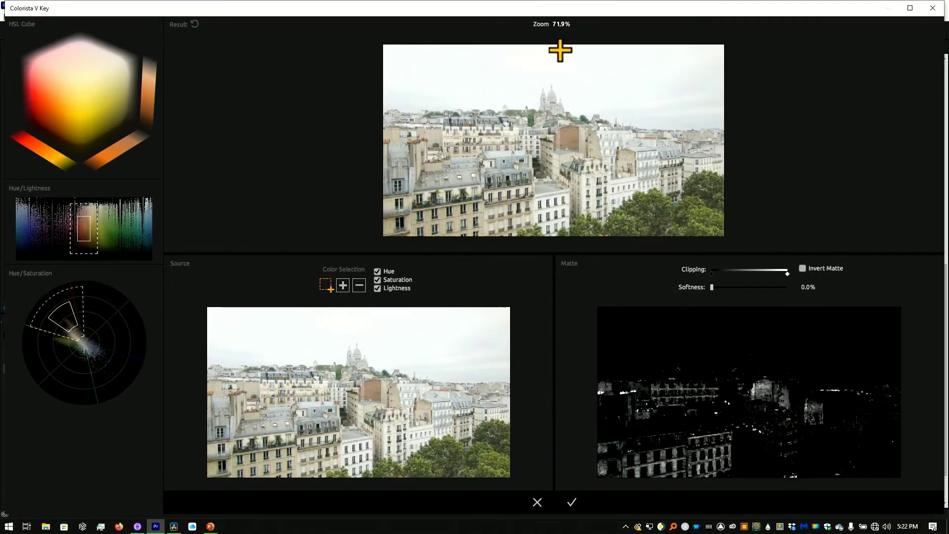
left_click_drag(482, 60, 731, 73)
left_click_drag(385, 54, 599, 74)
left_click(343, 286)
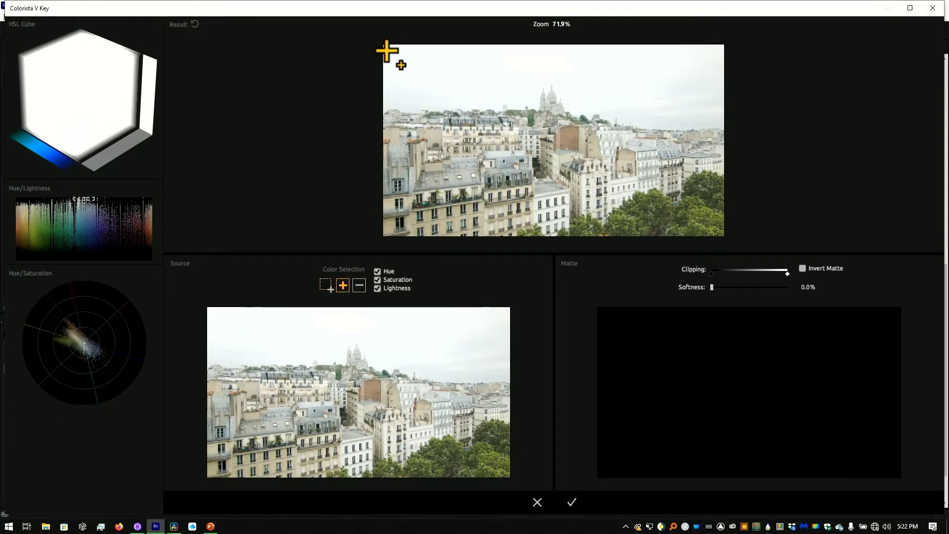
left_click(439, 53)
left_click(646, 94)
left_click(566, 72)
left_click(503, 66)
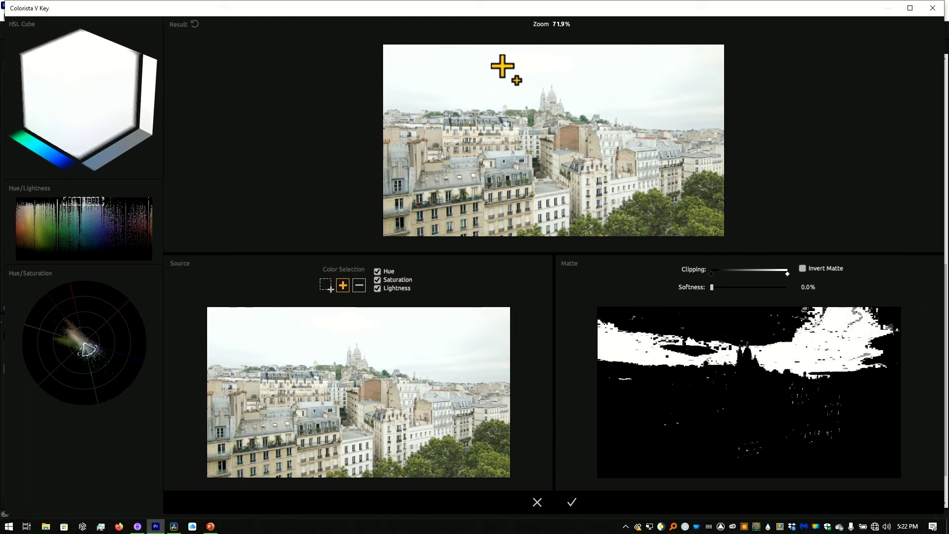
left_click(475, 72)
left_click(432, 76)
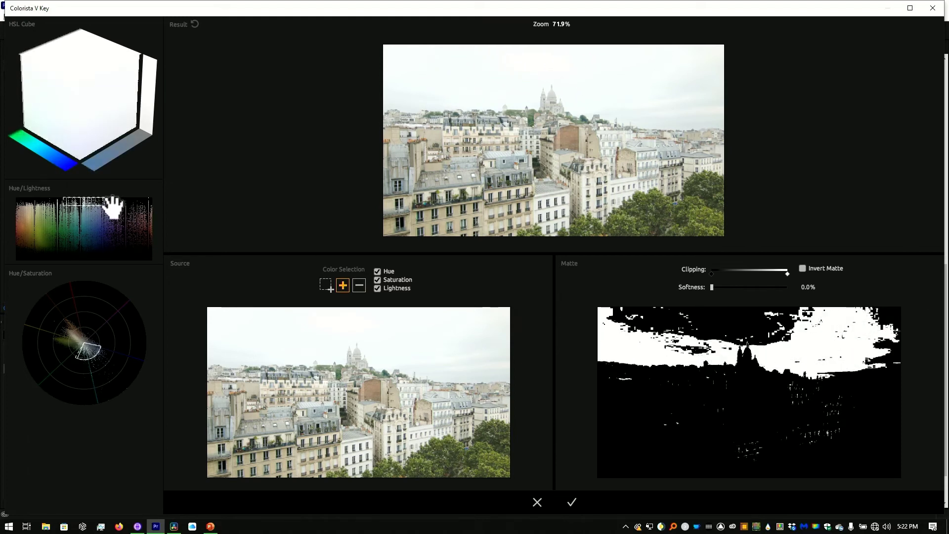
- Widen the key to all hues, limit it to the brightest tones, and set Softness to 9.9%
left_click_drag(104, 204, 150, 204)
left_click_drag(98, 225, 97, 210)
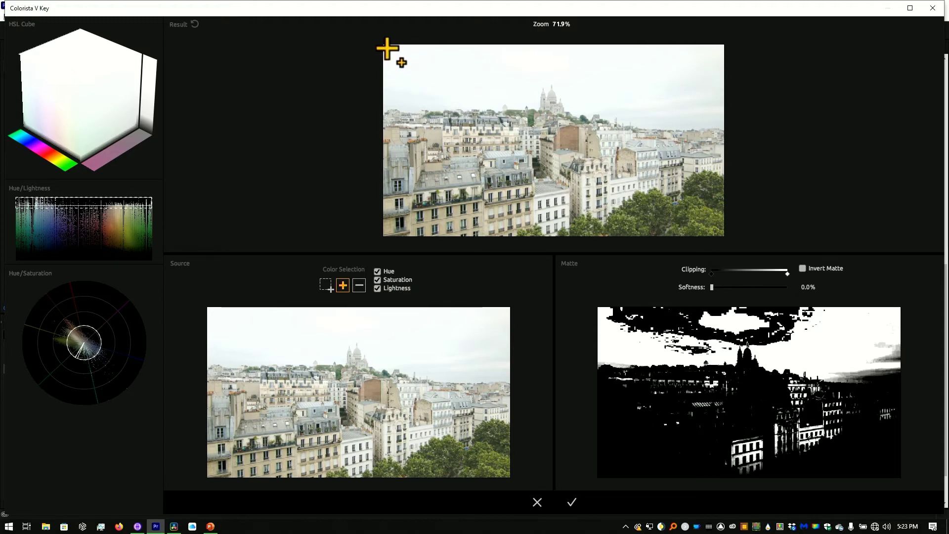
mouse_move(387, 48)
left_mouse_down()
mouse_move(710, 84)
mouse_move(631, 106)
left_mouse_up()
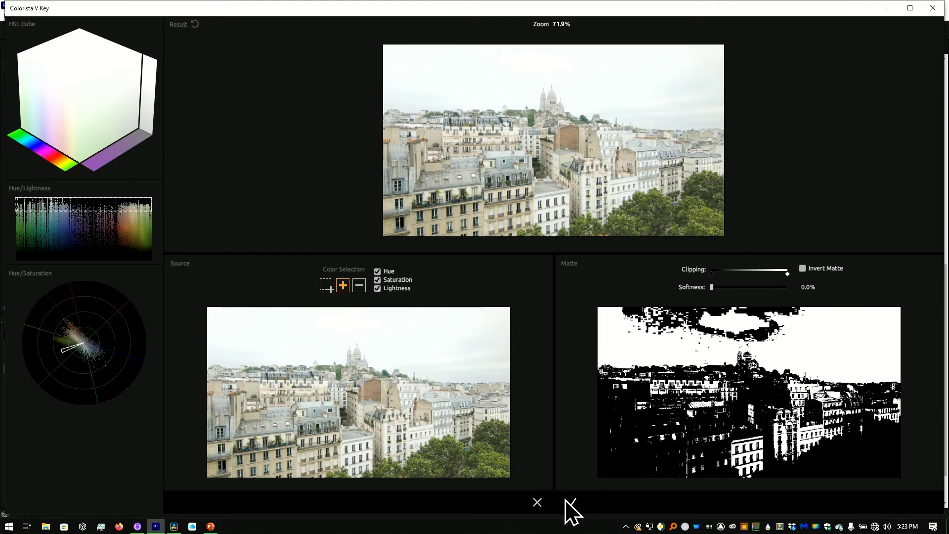
left_click_drag(714, 293, 721, 290)
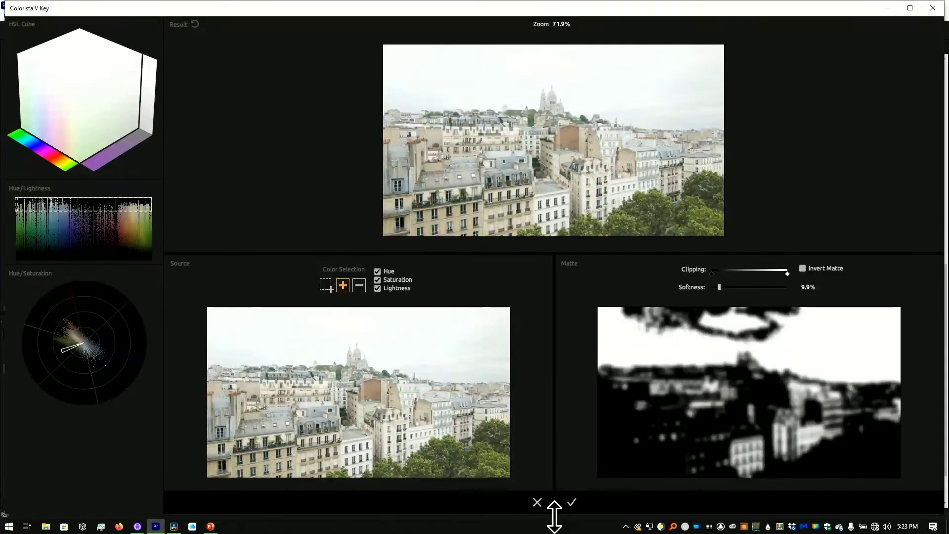
- Accept the sky key, set its Hue to -36.43 and nudge the Highlights colour wheel
left_click(572, 502)
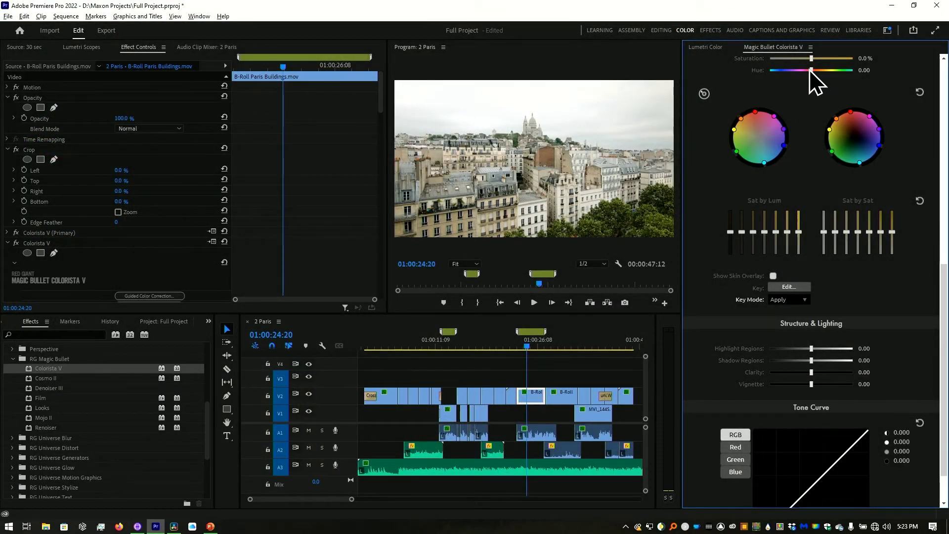
left_click_drag(811, 70, 801, 79)
scroll(816, 158, "up", 6)
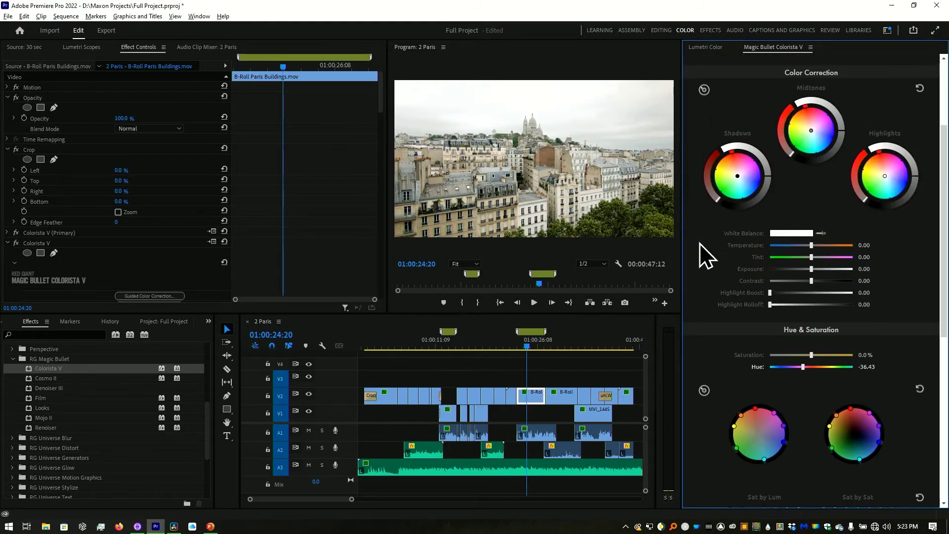
left_click_drag(891, 167, 894, 177)
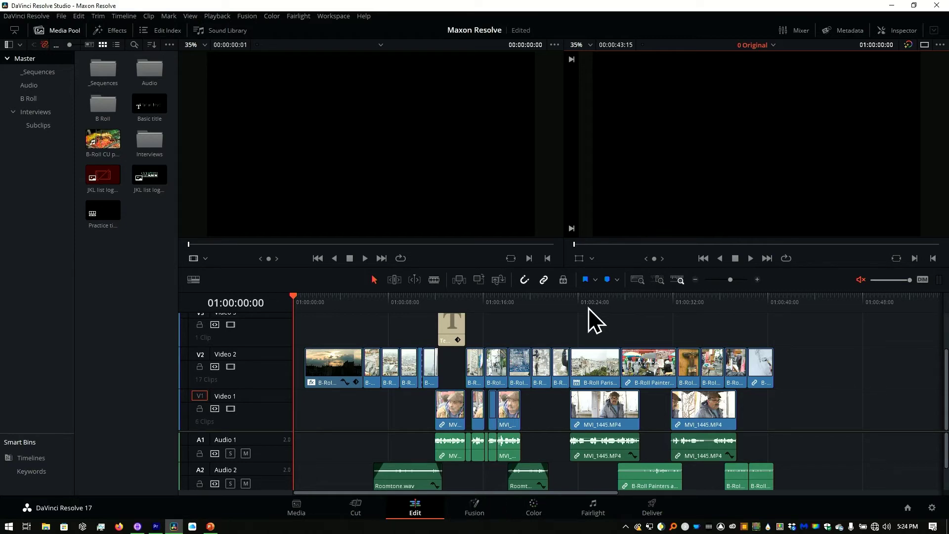
- Return to the wall statue shot, play and stop with Space, then open the Playback menu
left_click_drag(588, 307, 582, 307)
left_click(548, 303)
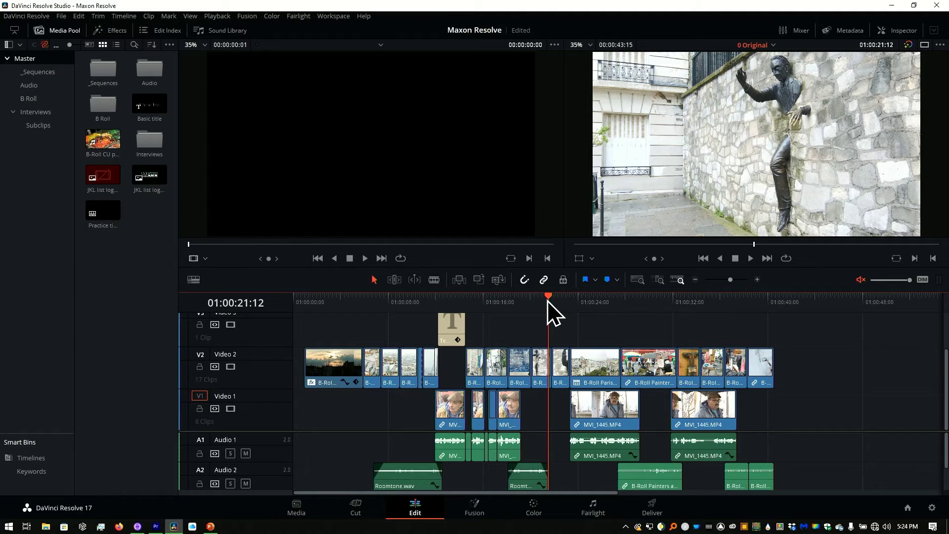
key("space")
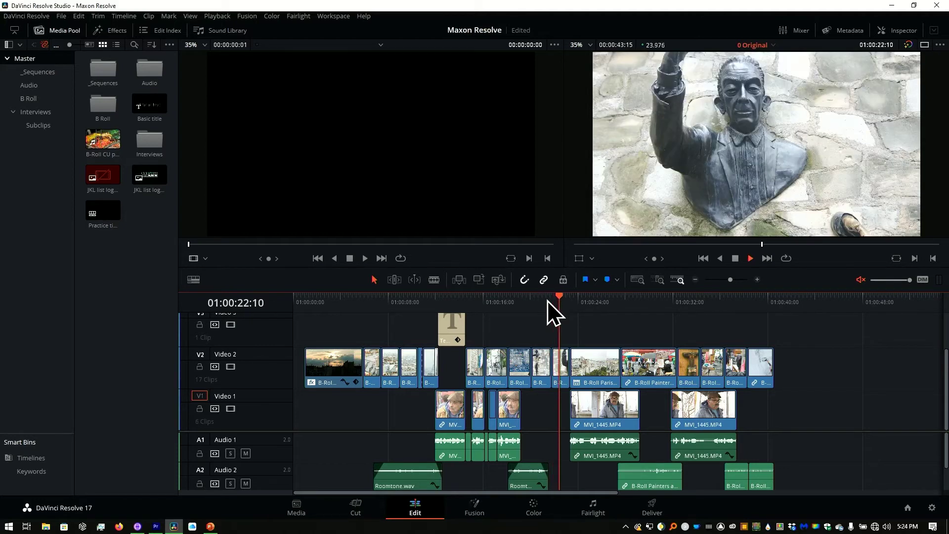
key("space")
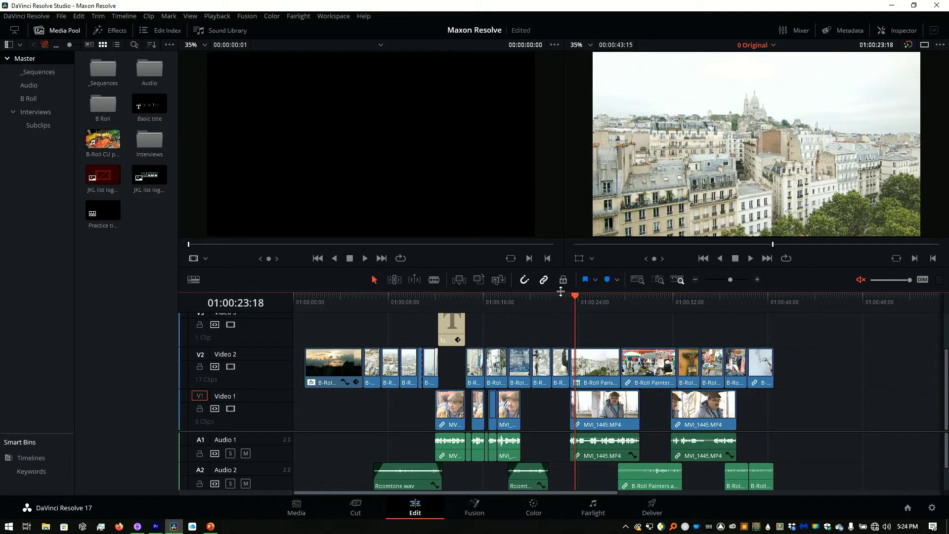
left_click(223, 17)
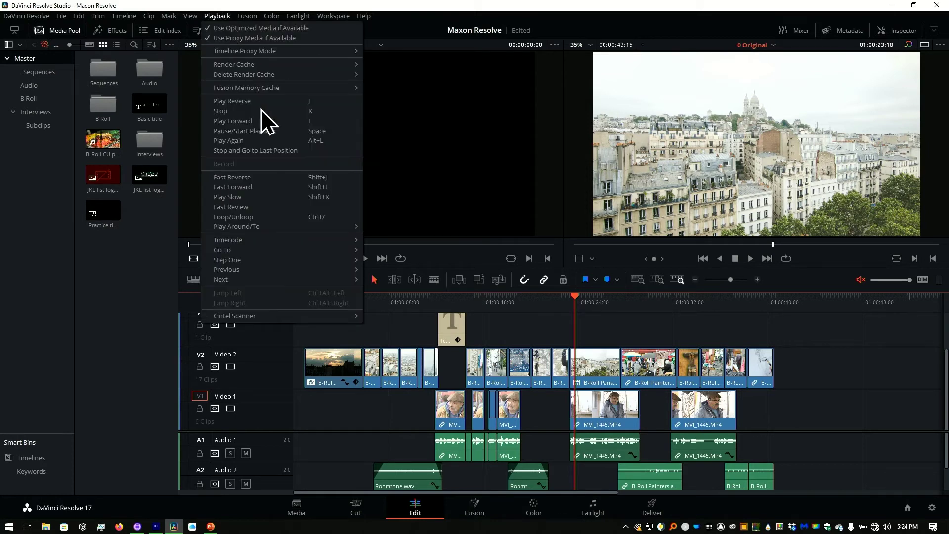
- Enable Stop and Go to Last Position, then play from 01:00:21:12 and stop to confirm
left_click(298, 151)
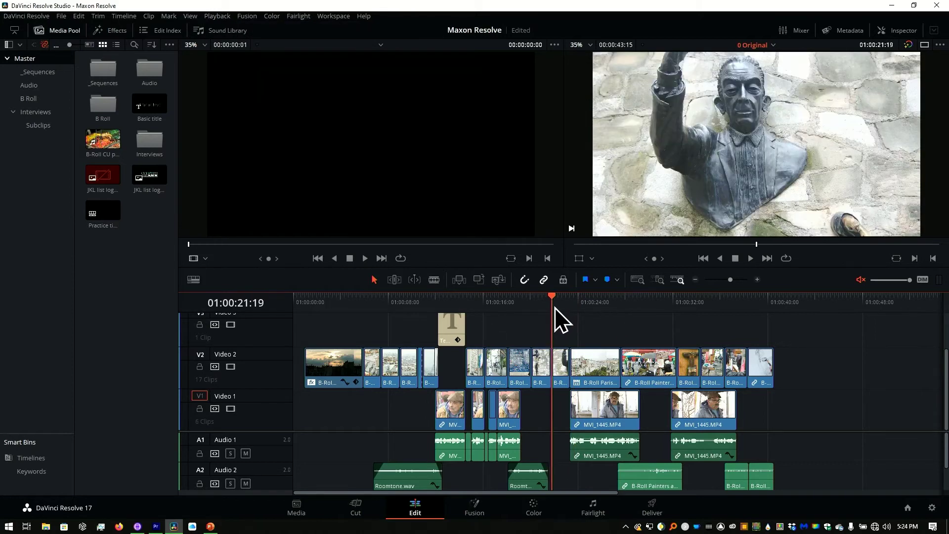
left_click_drag(553, 307, 548, 307)
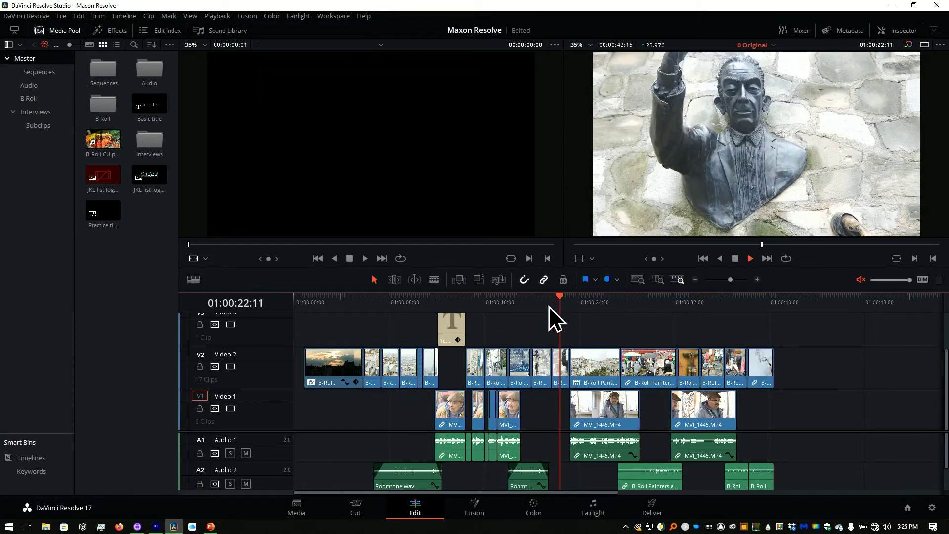
key("space")
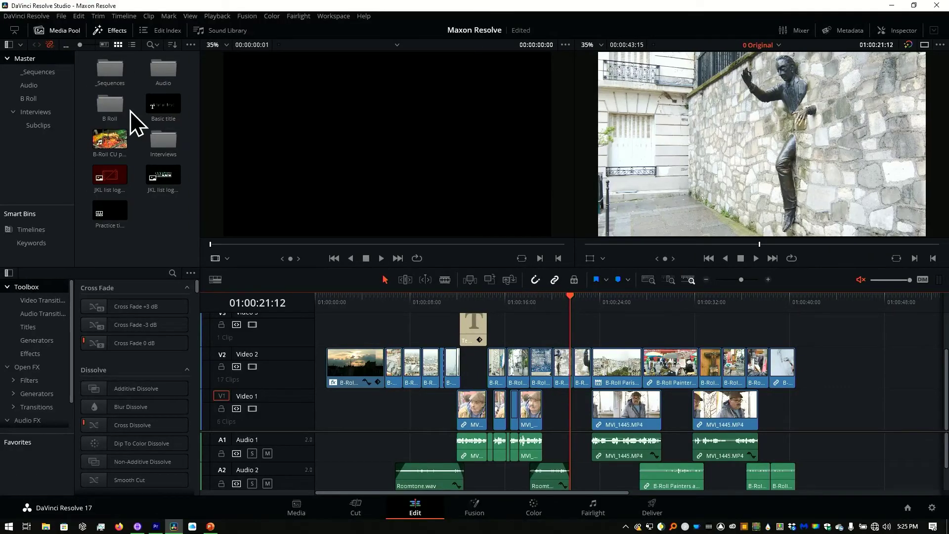
- Load the Basic title, hide the Media Pool so Effects expands, and switch to single-viewer mode
left_click(163, 107)
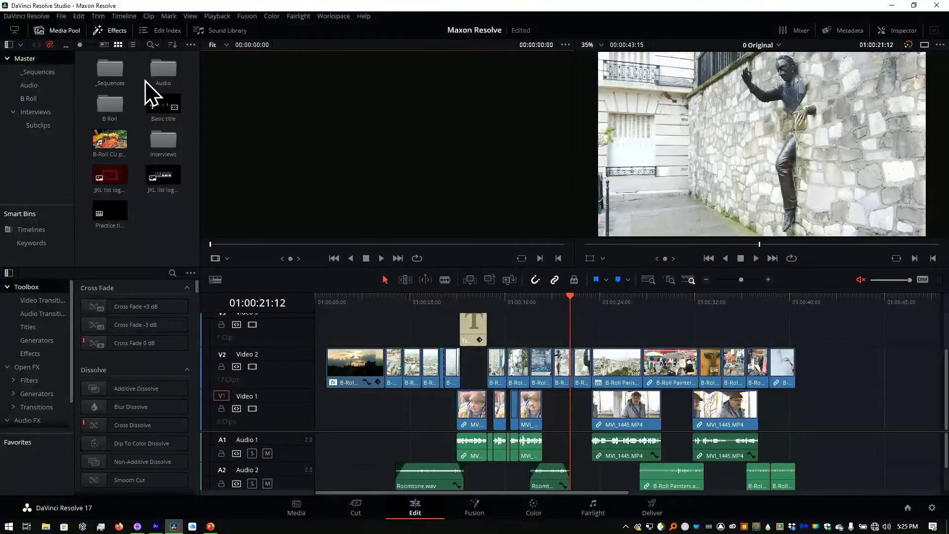
left_click(56, 31)
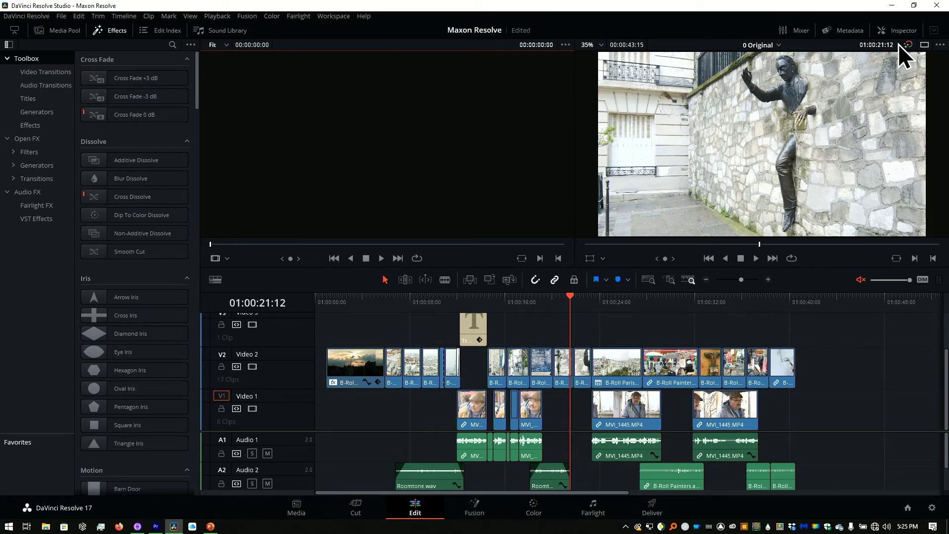
left_click(925, 45)
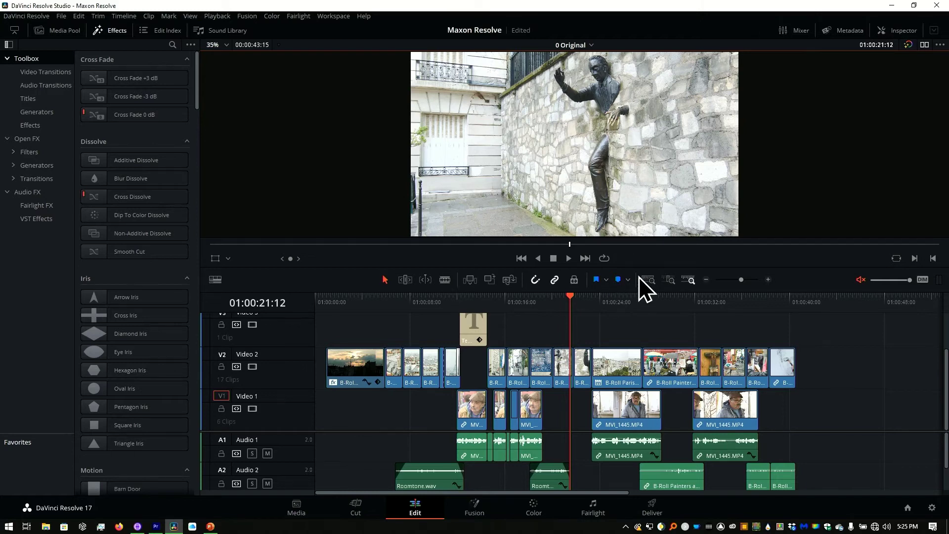
- Move the playhead onto B-Roll Sunset.mov and delete its uni.Hacker Text effect in the Inspector
left_click_drag(348, 303, 357, 304)
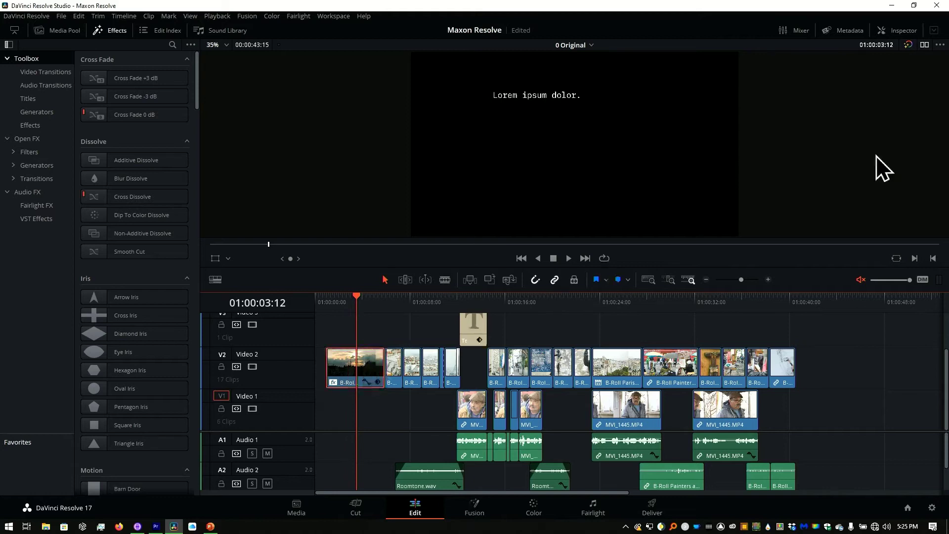
left_click(912, 32)
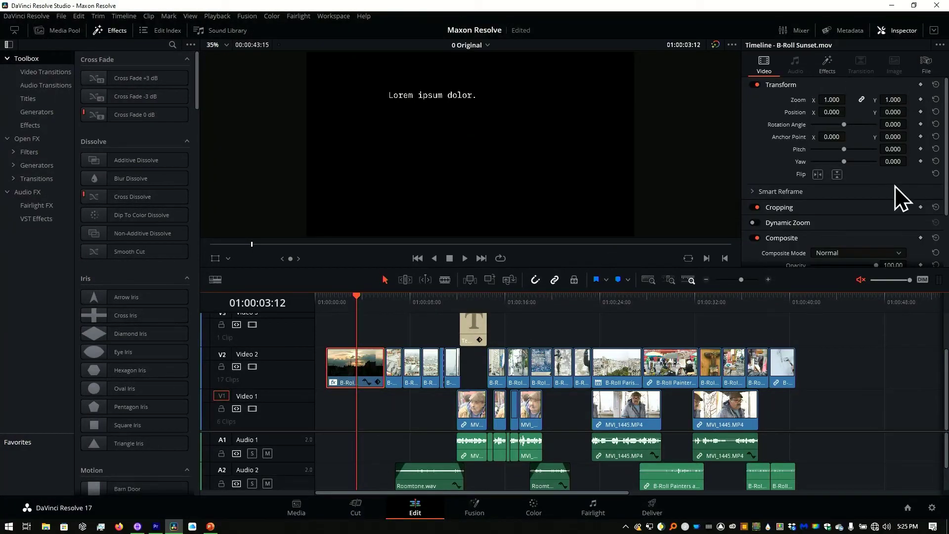
left_click(828, 67)
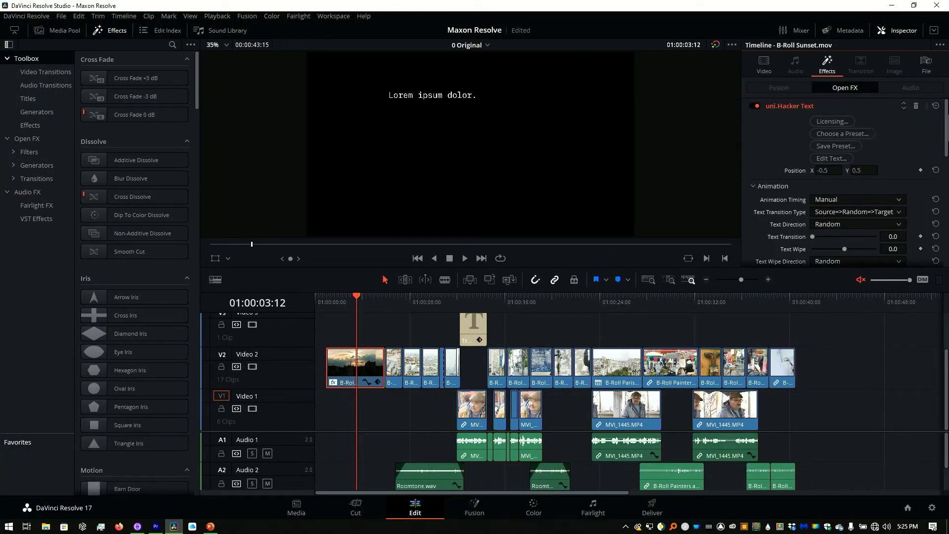
left_click(915, 105)
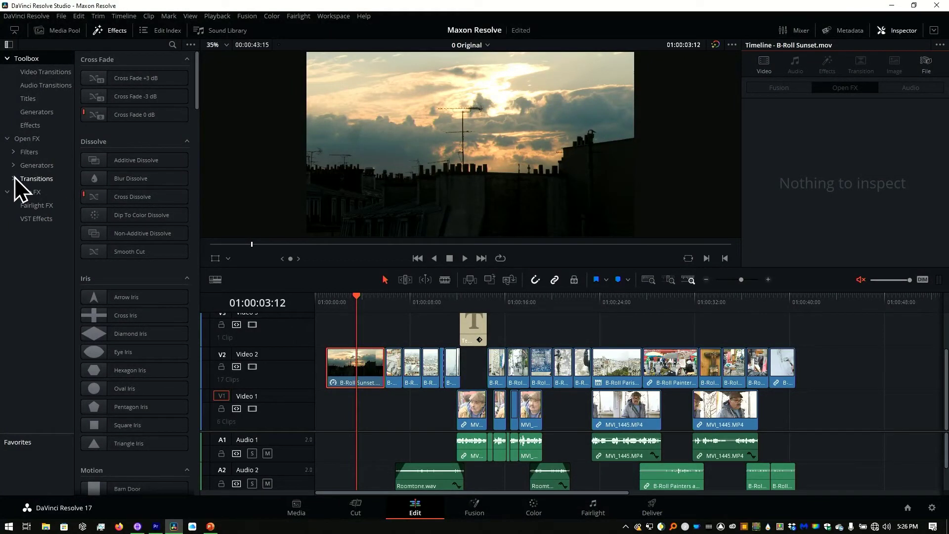
- Find uni.Type Cast in Open FX Filters, drop it on B-Roll Sunset, and set Effect Start to 2.3
left_click(39, 169)
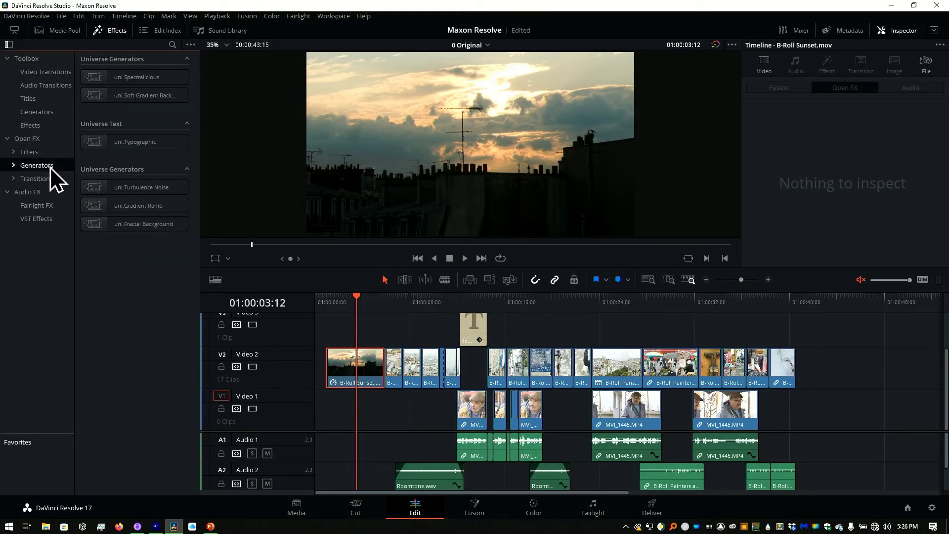
left_click(22, 156)
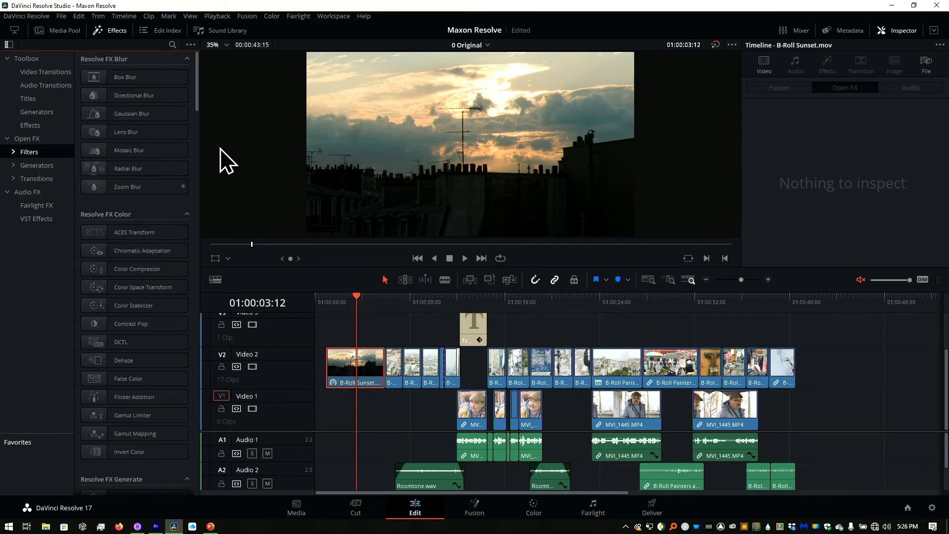
scroll(198, 111, "down", 1)
left_click_drag(197, 111, 181, 316)
scroll(181, 312, "down", 2)
scroll(187, 326, "down", 20)
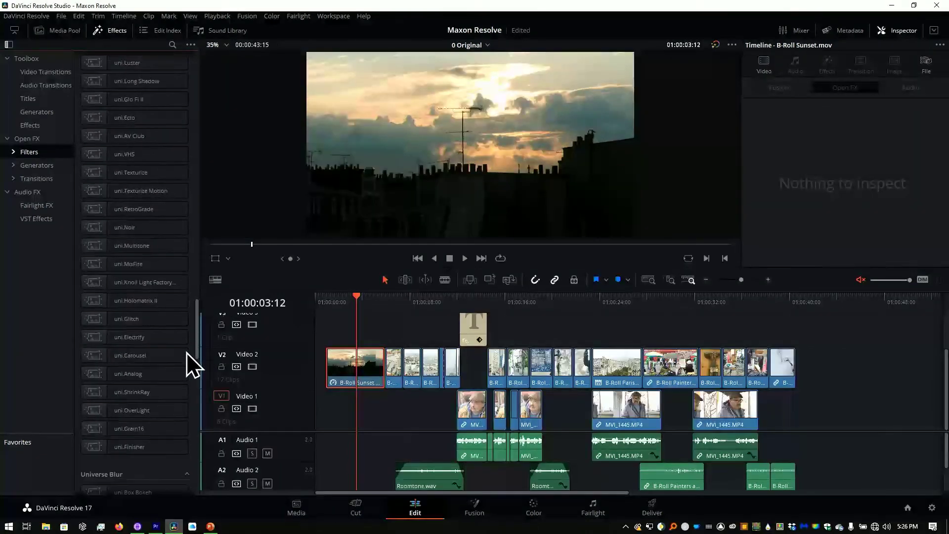
scroll(193, 401, "down", 20)
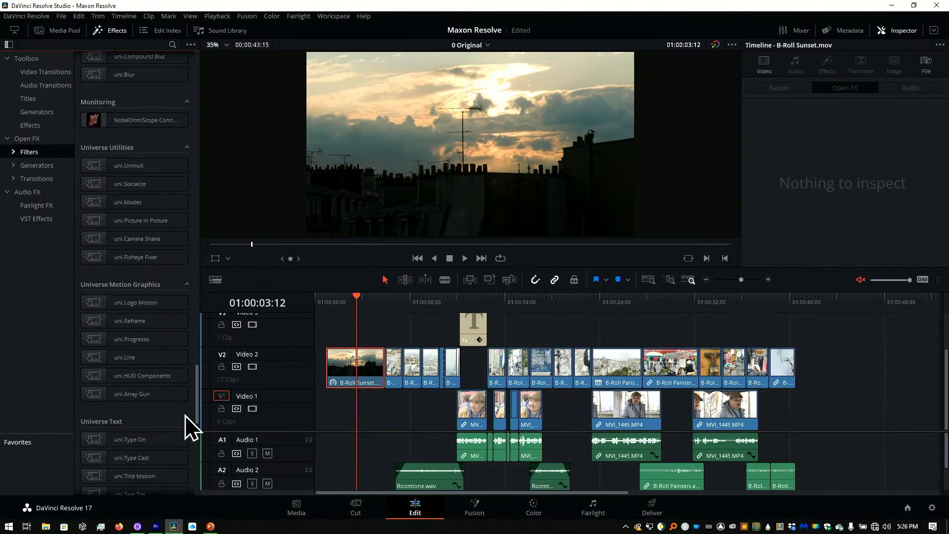
scroll(189, 451, "down", 1)
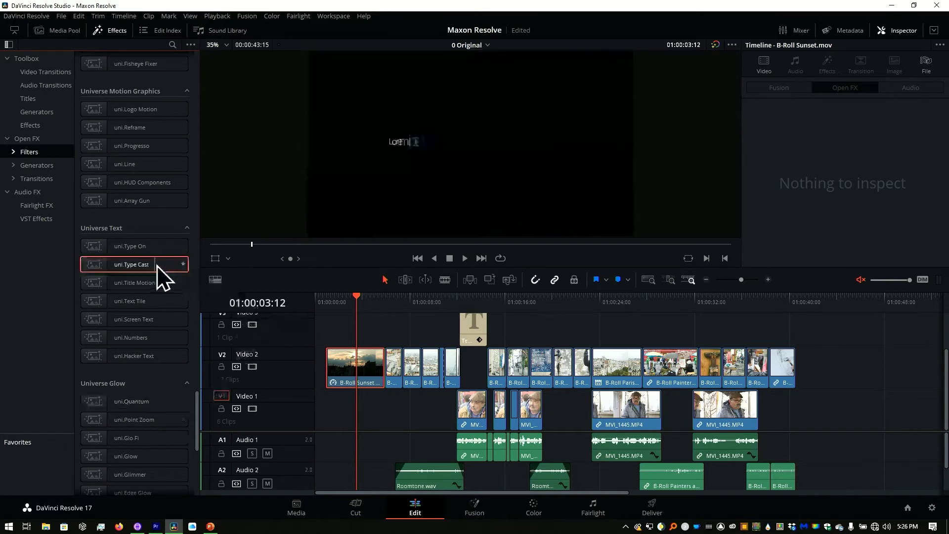
left_click_drag(155, 265, 365, 377)
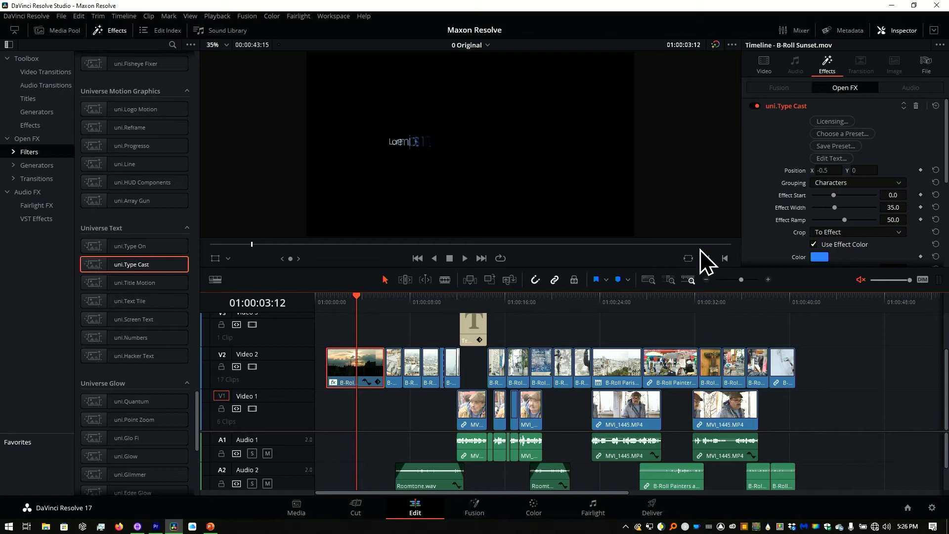
left_click(933, 31)
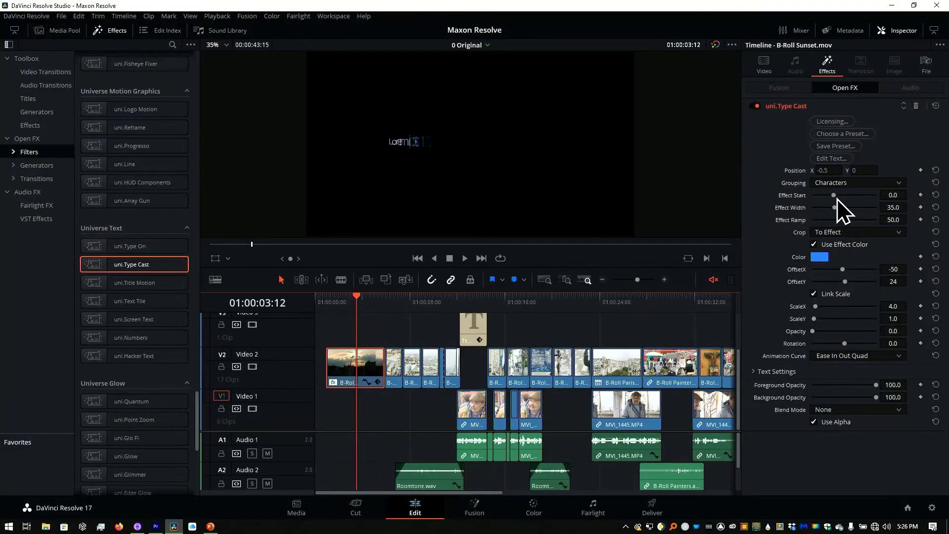
mouse_move(836, 197)
left_mouse_down()
mouse_move(844, 197)
mouse_move(834, 196)
left_mouse_up()
- Replace the Lorem ipsum placeholder with 'I love great fast tools' at font size 48
left_click(833, 159)
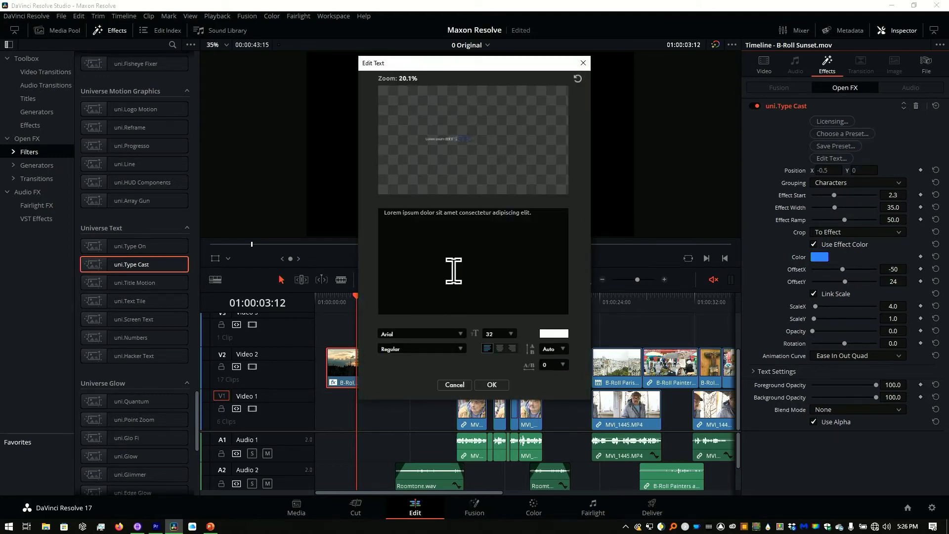
triple_click(510, 225)
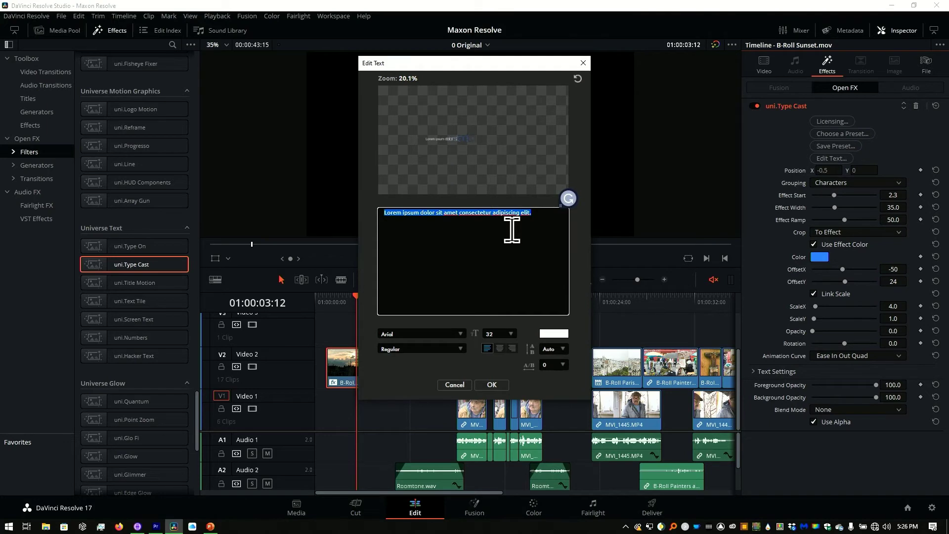
key("BackSpace")
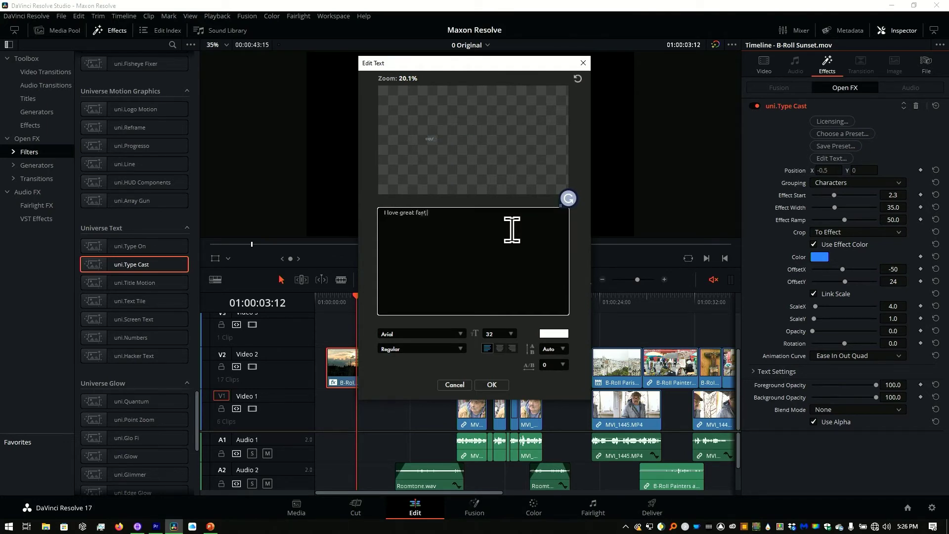
type("I love great fast tools")
key("ctrl+a")
left_click(511, 334)
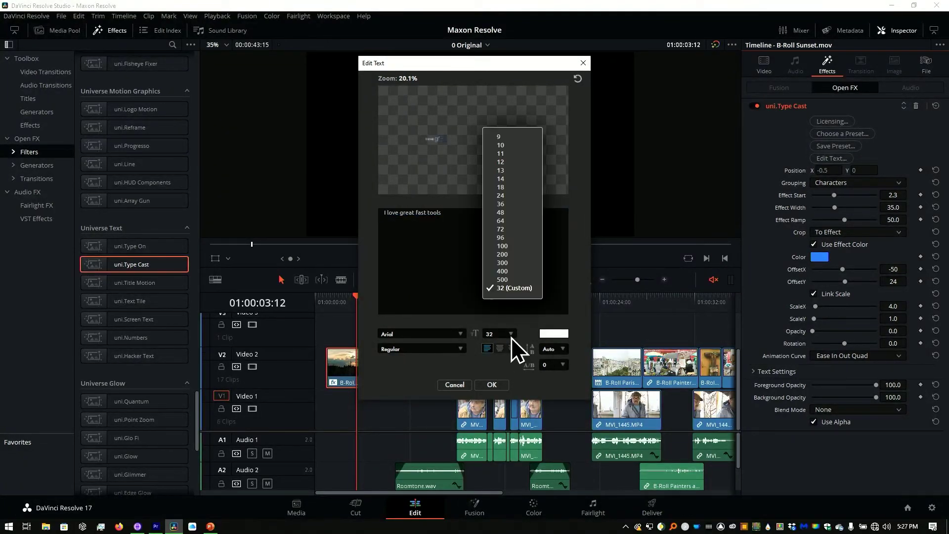
left_click(504, 216)
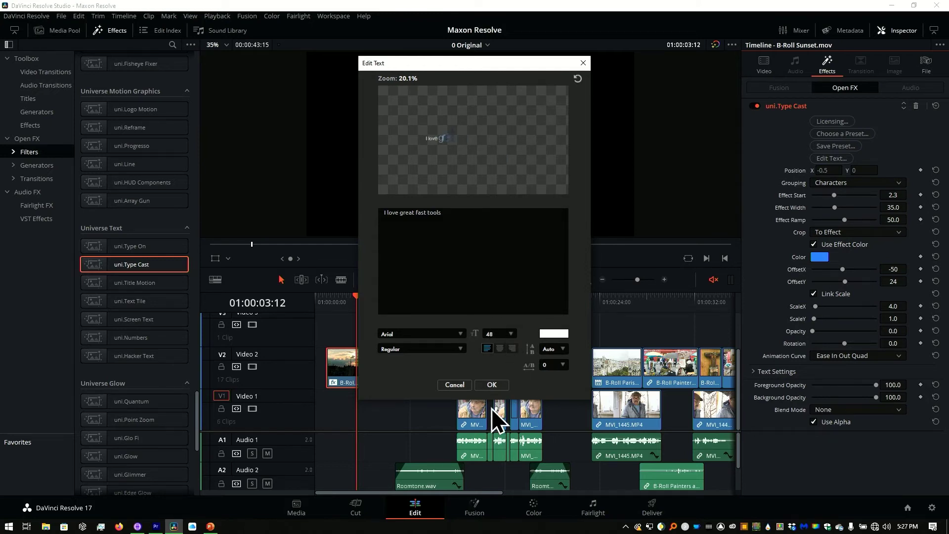
left_click(490, 386)
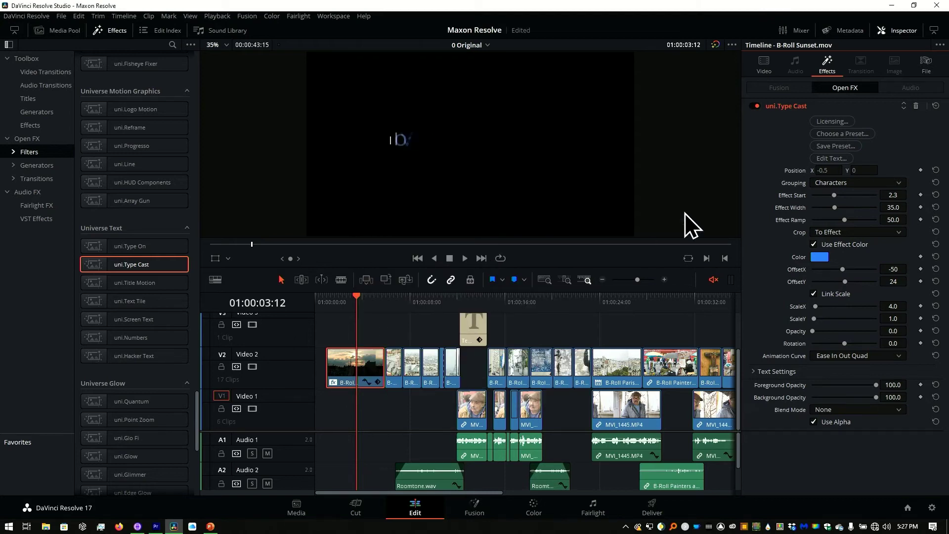
- Enlarge the Type Cast text to font size 72
left_click(836, 159)
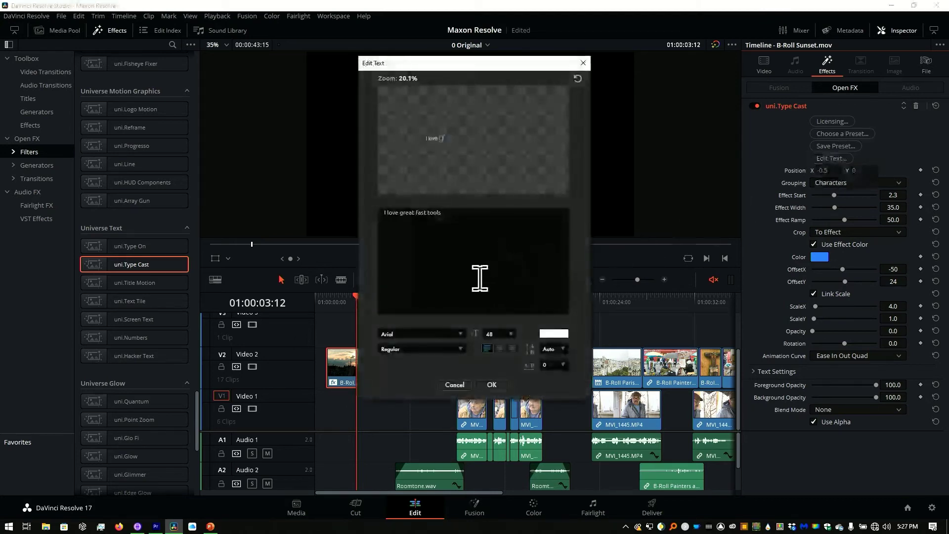
left_click(511, 335)
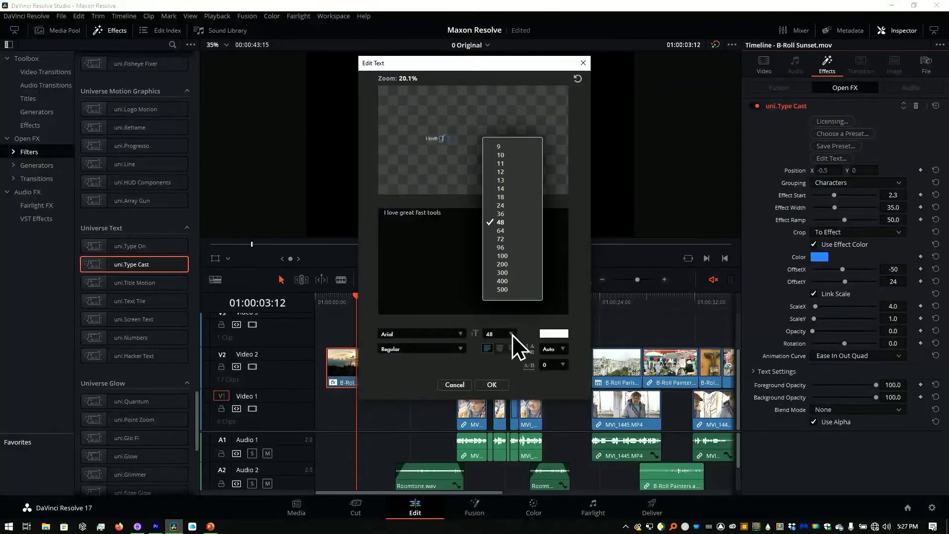
left_click(520, 238)
left_click(502, 385)
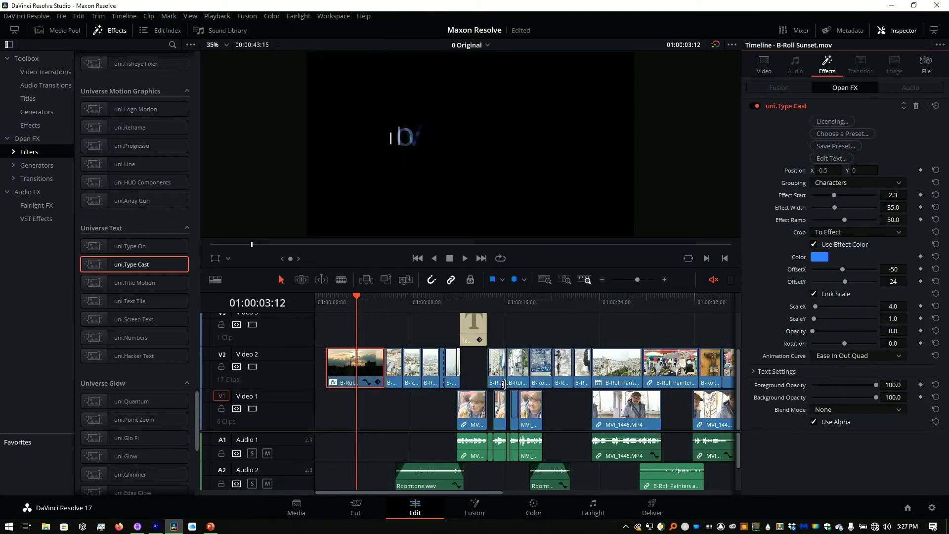
- Set the uni.Type Cast title's blend mode to Normal and raise its Effect Start value
mouse_move(342, 301)
left_mouse_down()
mouse_move(360, 298)
mouse_move(349, 297)
left_mouse_up()
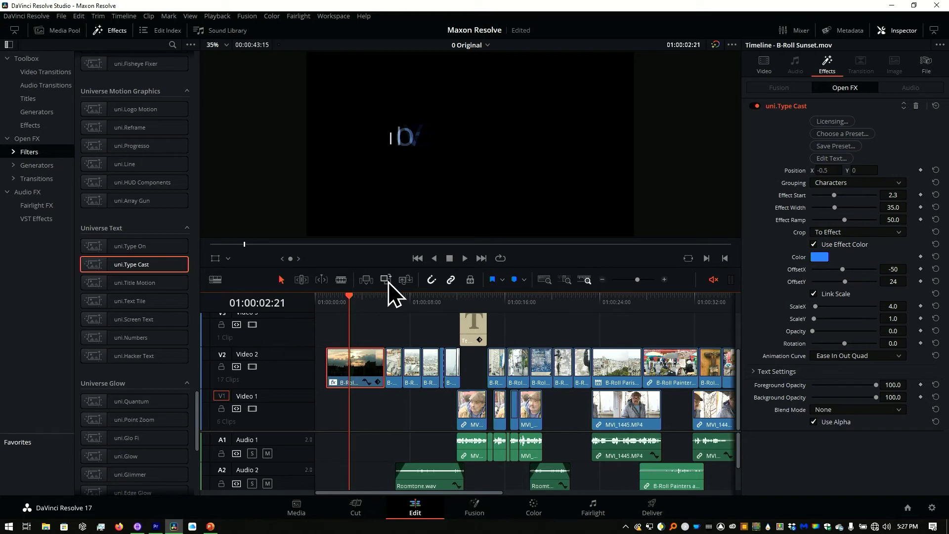
left_click(871, 413)
left_click(867, 431)
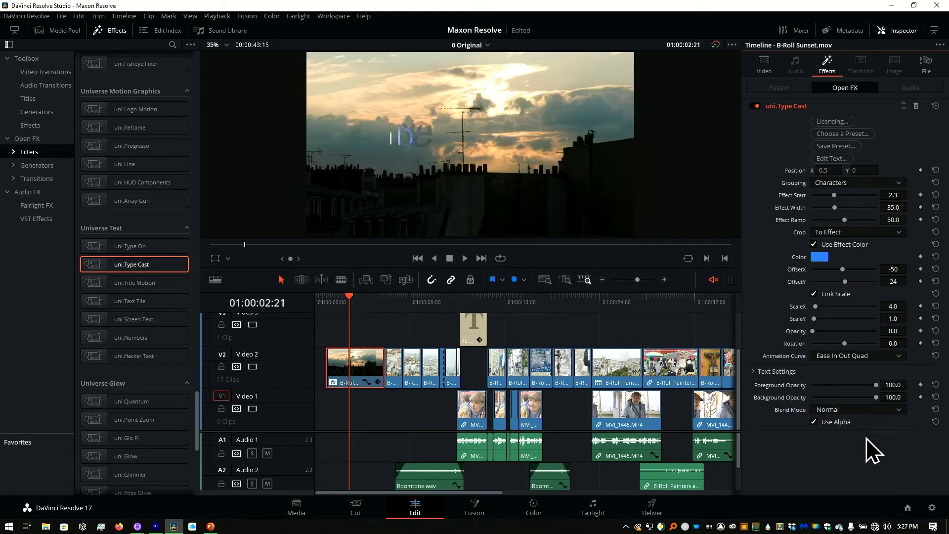
left_click(836, 195)
left_click_drag(839, 193, 829, 196)
- Keyframe Effect Start at the animation start and again later where the full title shows
left_click_drag(352, 300, 343, 303)
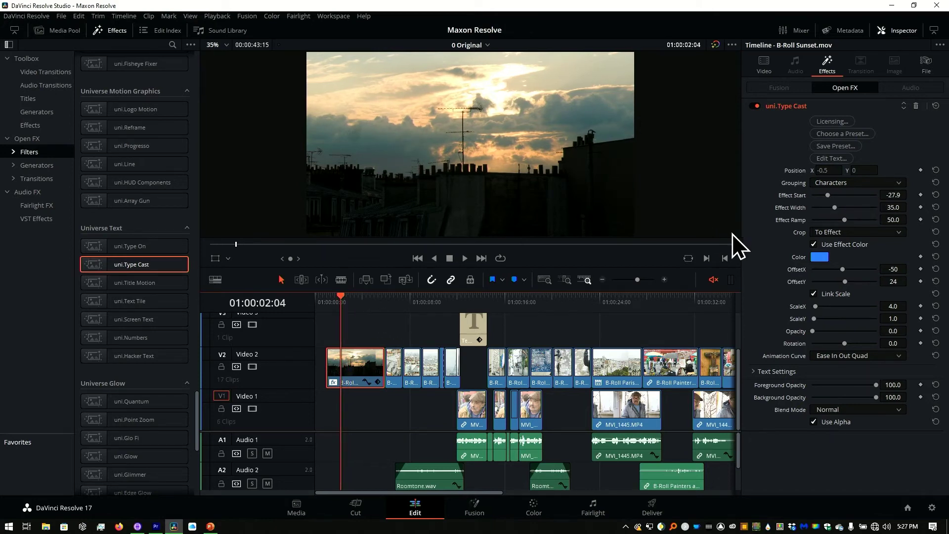
left_click(920, 195)
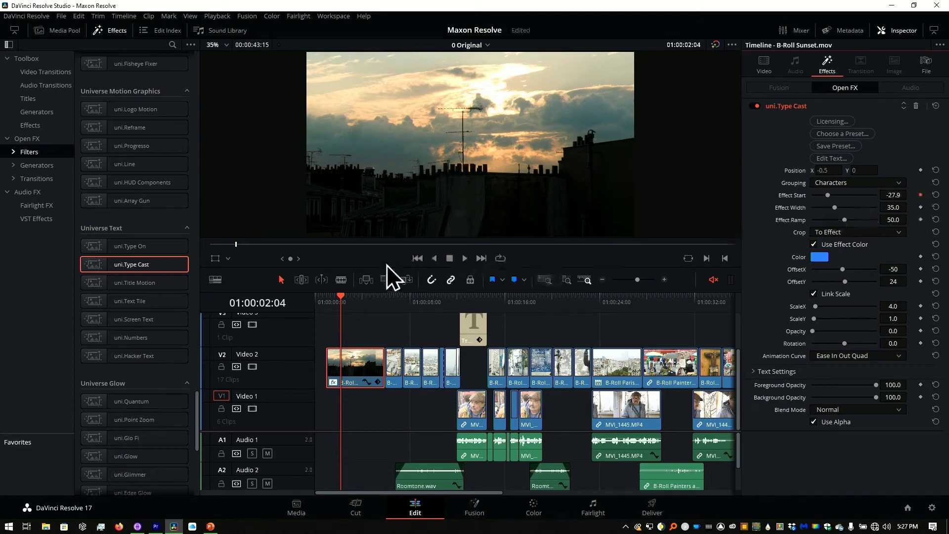
left_click_drag(356, 302, 363, 302)
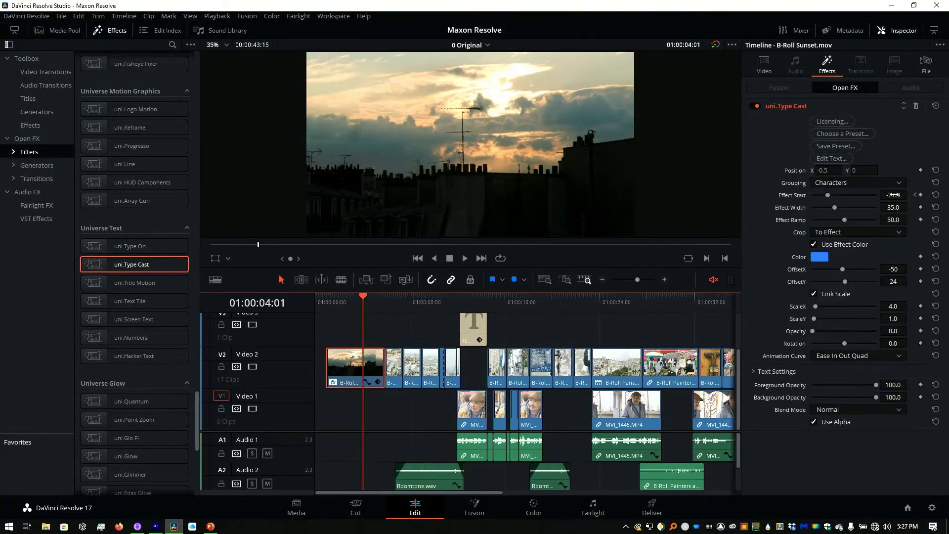
left_click_drag(827, 195, 858, 196)
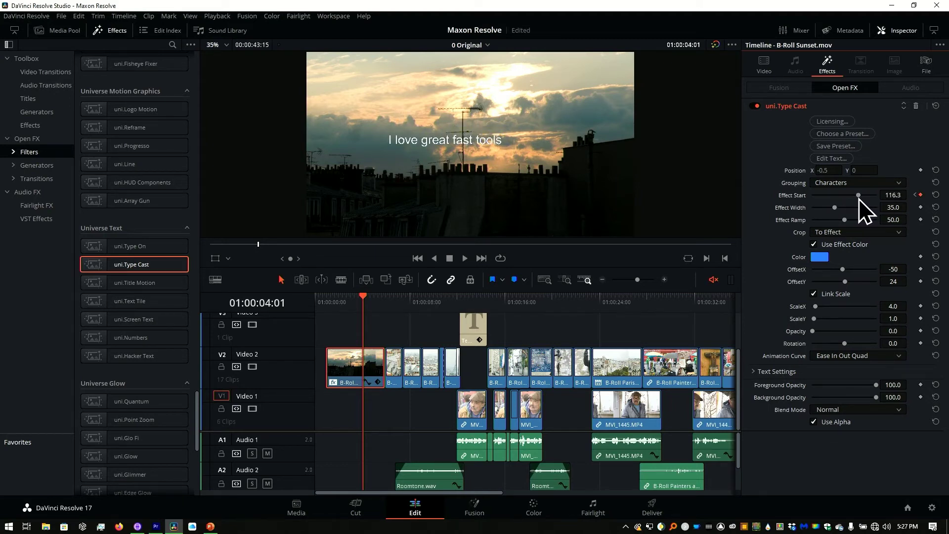
left_click_drag(364, 299, 344, 299)
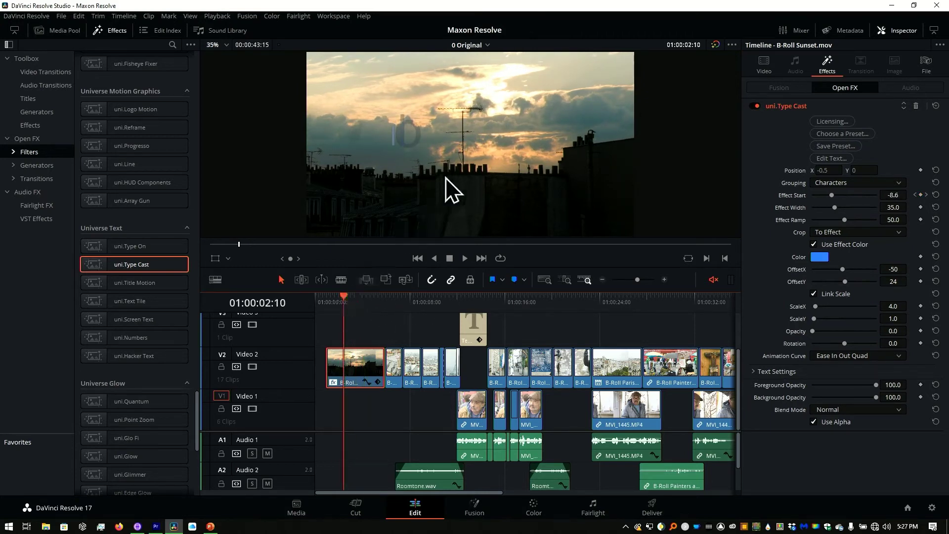
- Switch the title's grouping to Words and play the word-by-word reveal from the clip start
left_click(846, 184)
left_click(841, 207)
left_click_drag(348, 297, 335, 299)
key("space")
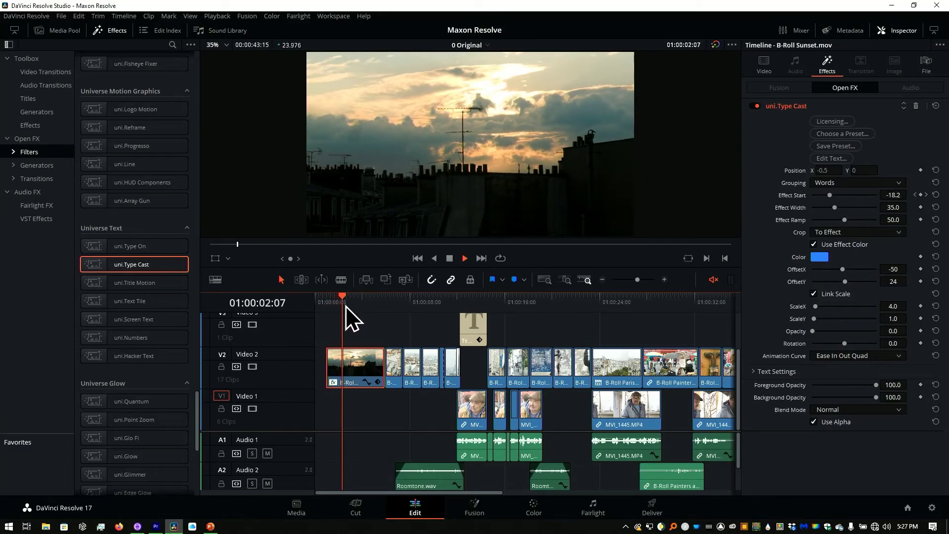
key("space")
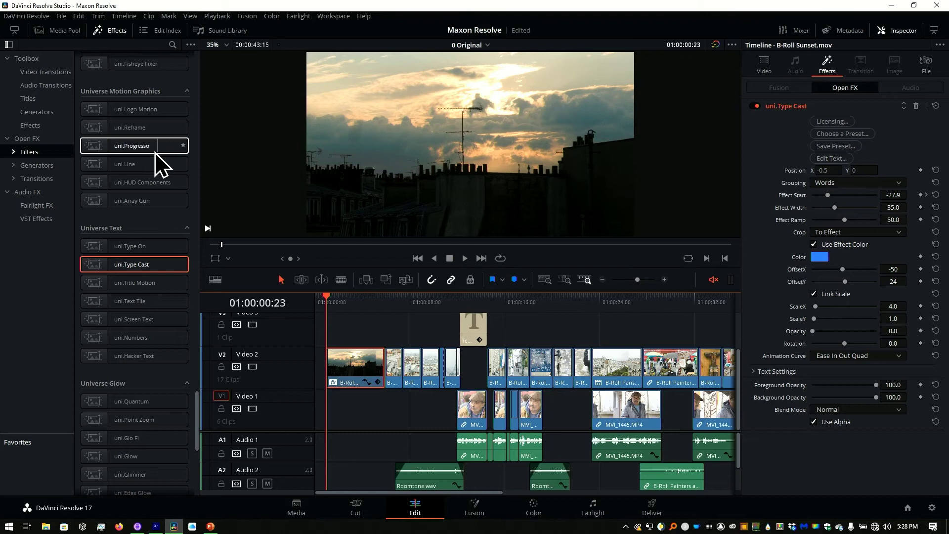
- Apply uni.Progresso to the sunset clip and delete the uni.Type Cast effect
left_click_drag(112, 148, 354, 370)
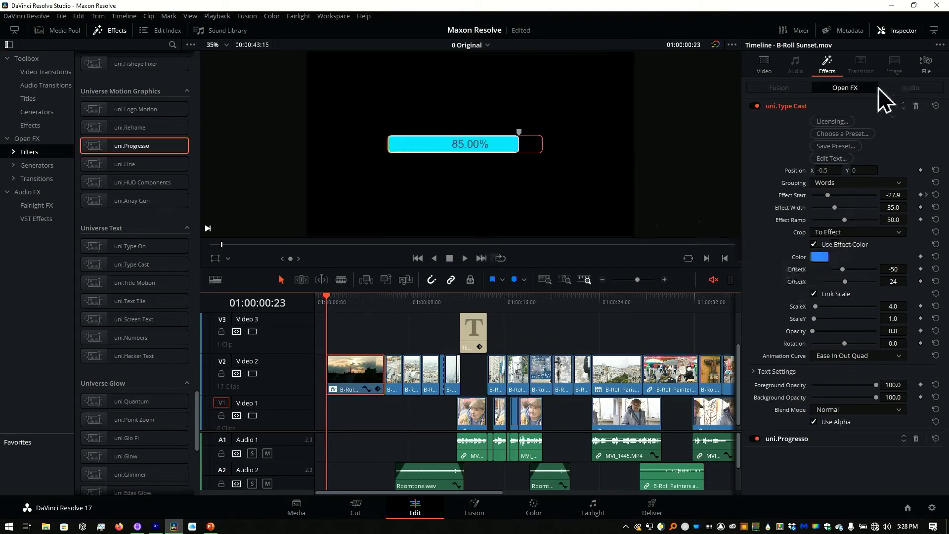
left_click(872, 135)
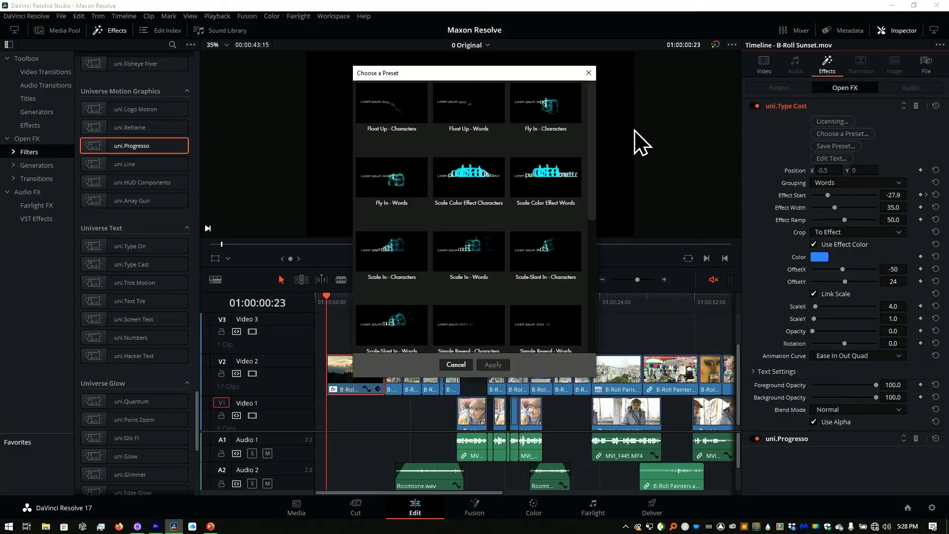
left_click(588, 74)
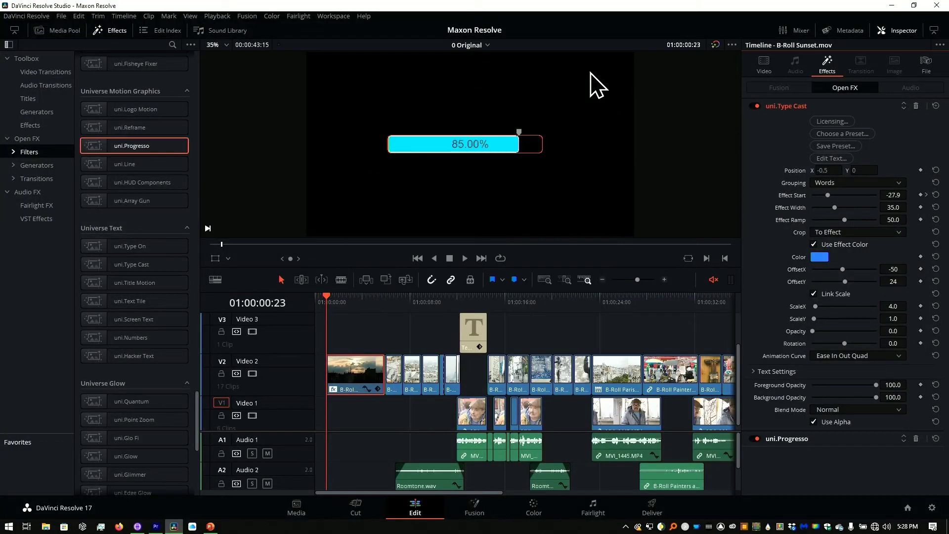
left_click(915, 106)
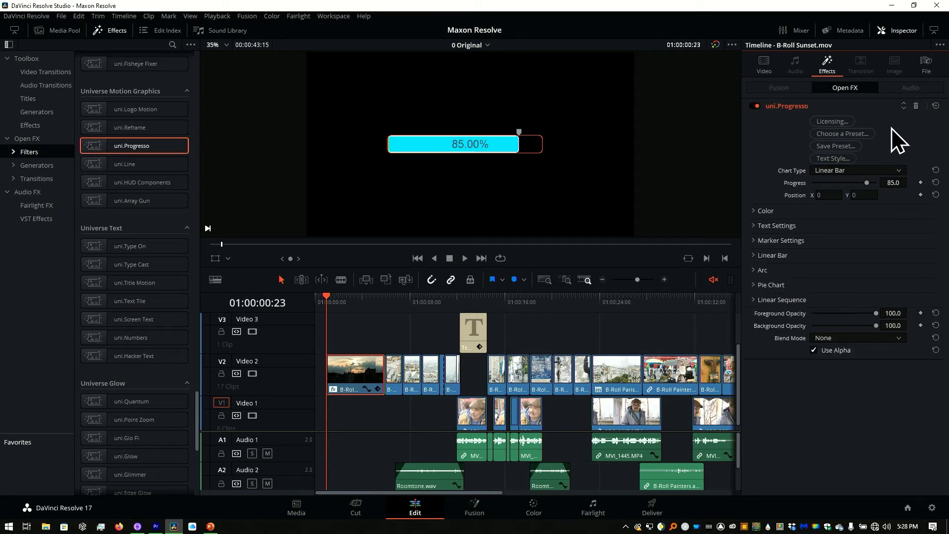
- Apply the Power Up preset to uni.Progresso from its preset browser
left_click(859, 134)
mouse_move(491, 274)
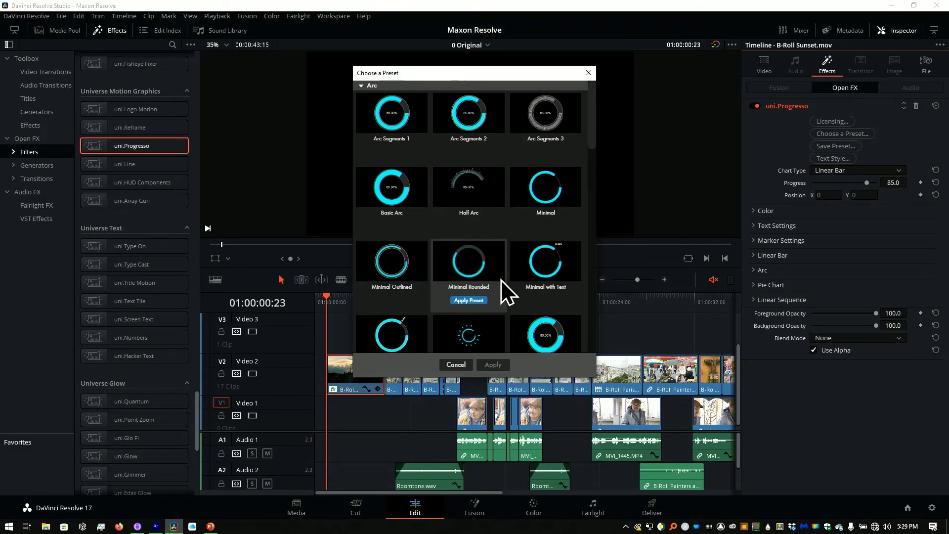
scroll(492, 304, "down", 6)
scroll(492, 291, "down", 8)
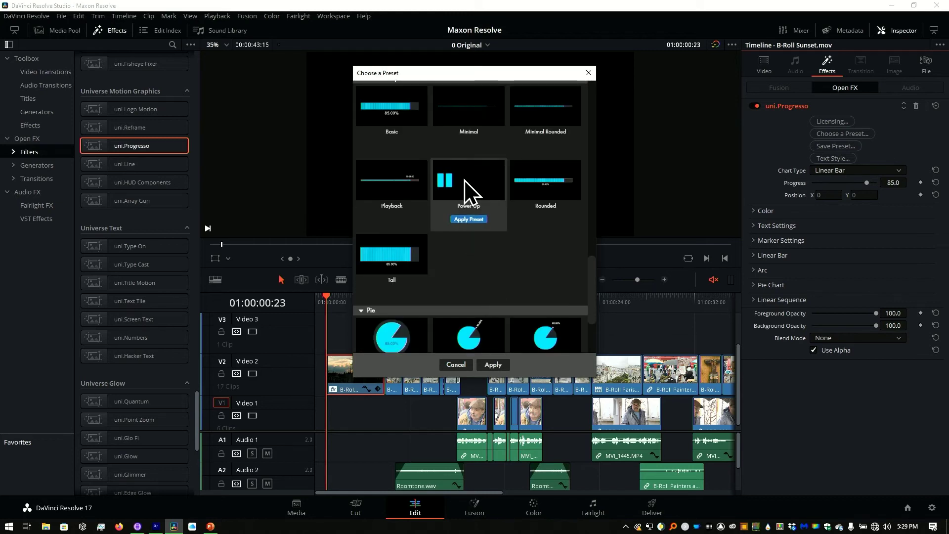
left_click(469, 219)
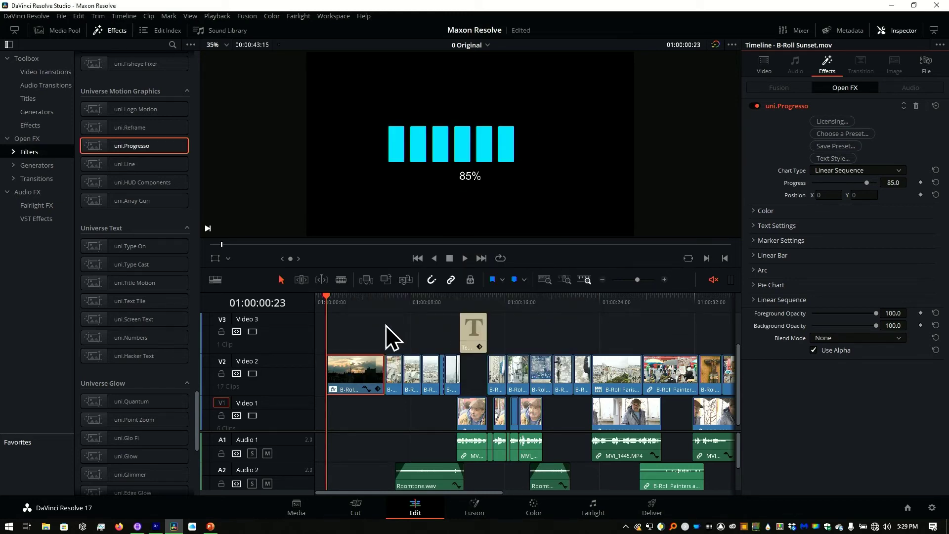
- Lower uni.Progresso's Progress to 61.3, then step between edit points with Up/Down
left_click_drag(336, 300, 350, 300)
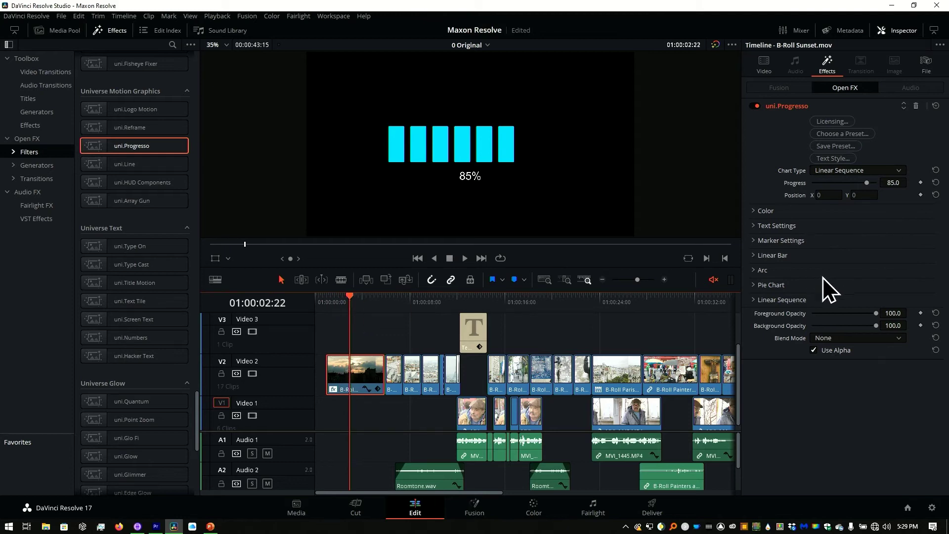
mouse_move(867, 182)
left_mouse_down()
mouse_move(841, 182)
mouse_move(850, 183)
left_mouse_up()
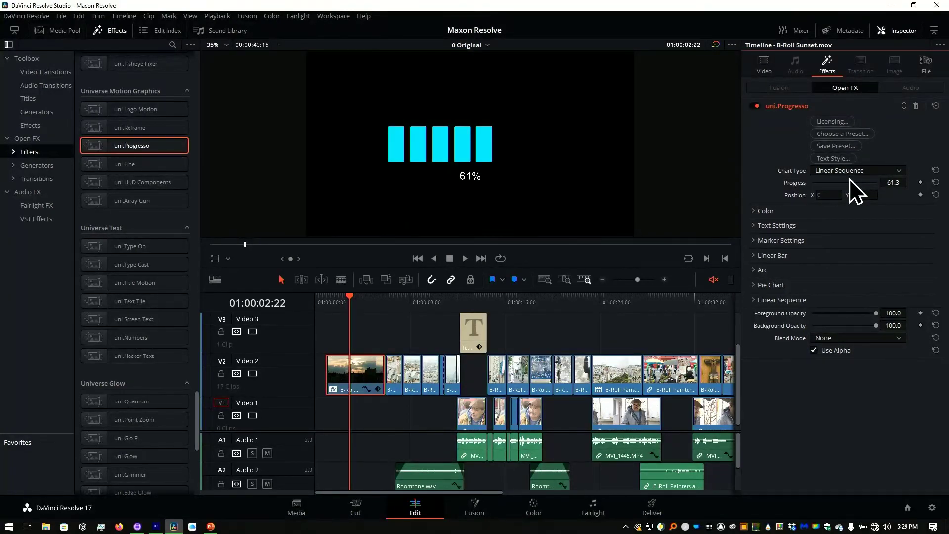
left_click(412, 306)
key("Up")
key("Down")
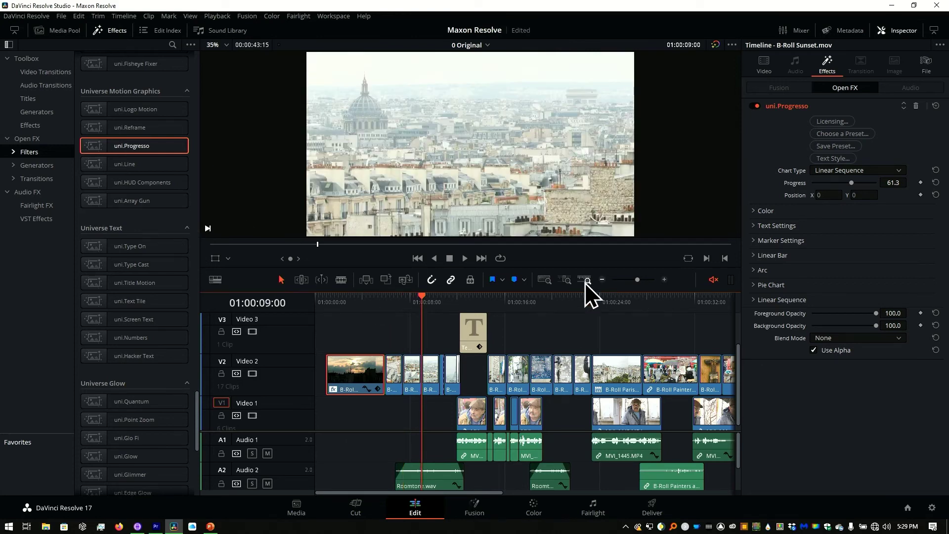
- Park at the start of the B-Roll Painter clip and list the Open FX uni transitions
left_click(593, 300)
left_click(639, 301)
key("Down")
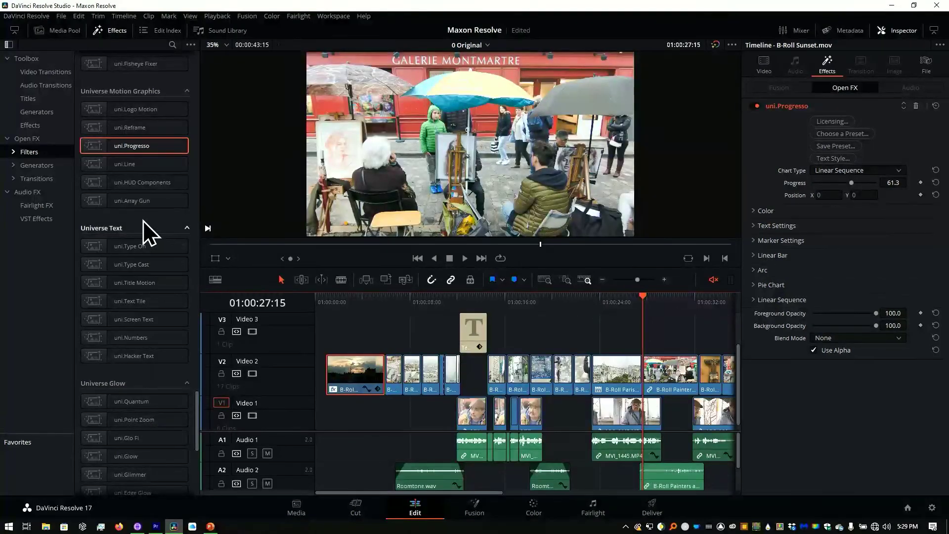
left_click(39, 180)
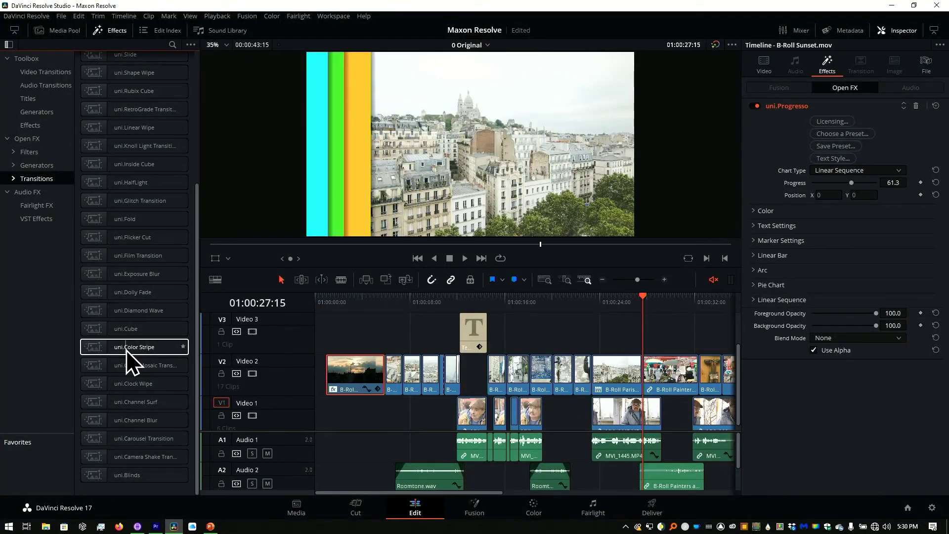
- Add uni.Color Stripe to the cut into the painters clip and play it back
left_click_drag(130, 356, 645, 376)
left_click(637, 296)
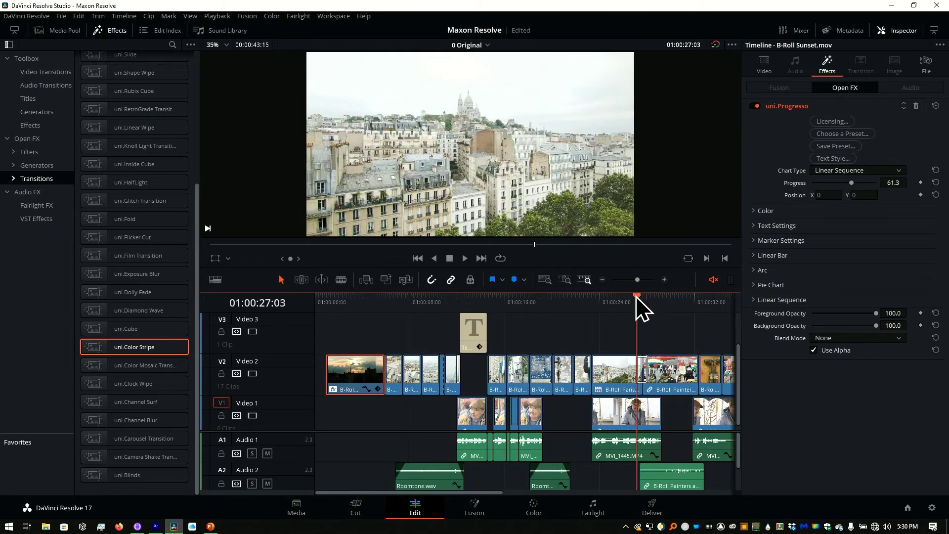
left_click_drag(637, 297, 637, 299)
key("space")
key("slash")
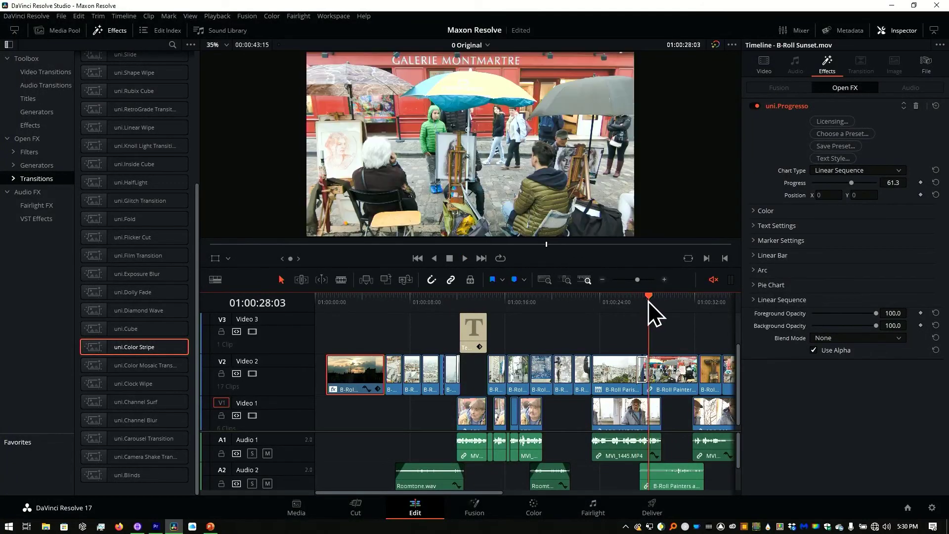
left_click_drag(643, 300, 637, 300)
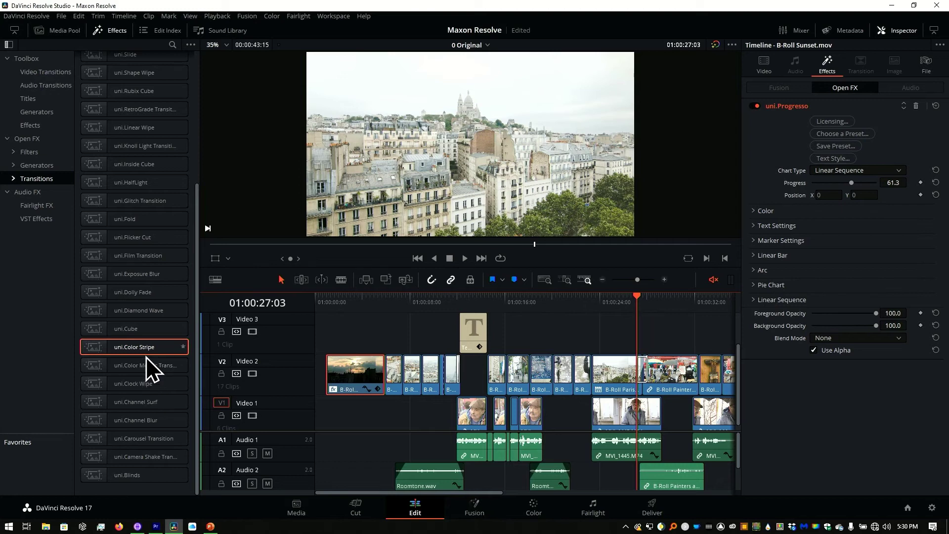
- Add uni.Color Stripe to a second Video 2 cut and preview it near the Metropolitain shot
left_click_drag(147, 355, 533, 380)
left_click(522, 302)
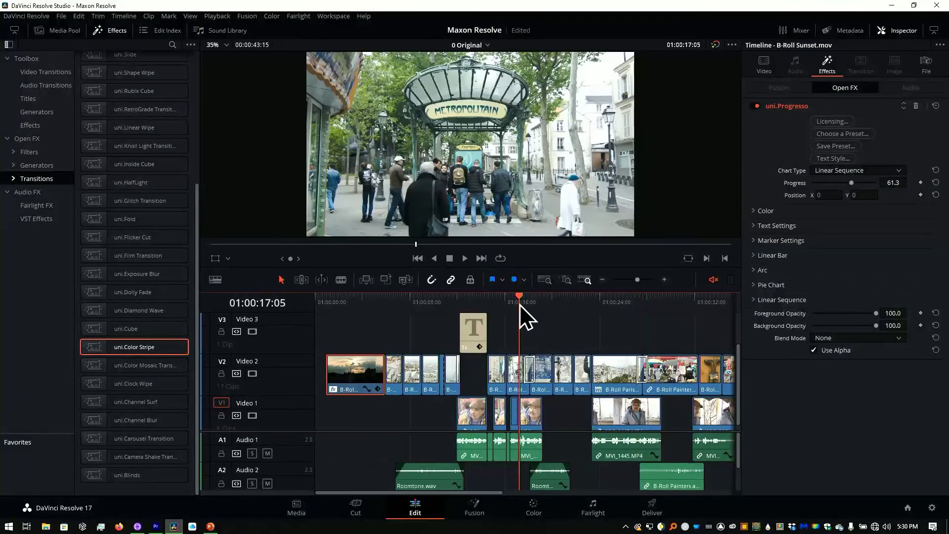
key("space")
left_click(521, 302)
left_click(529, 303)
left_click(524, 303)
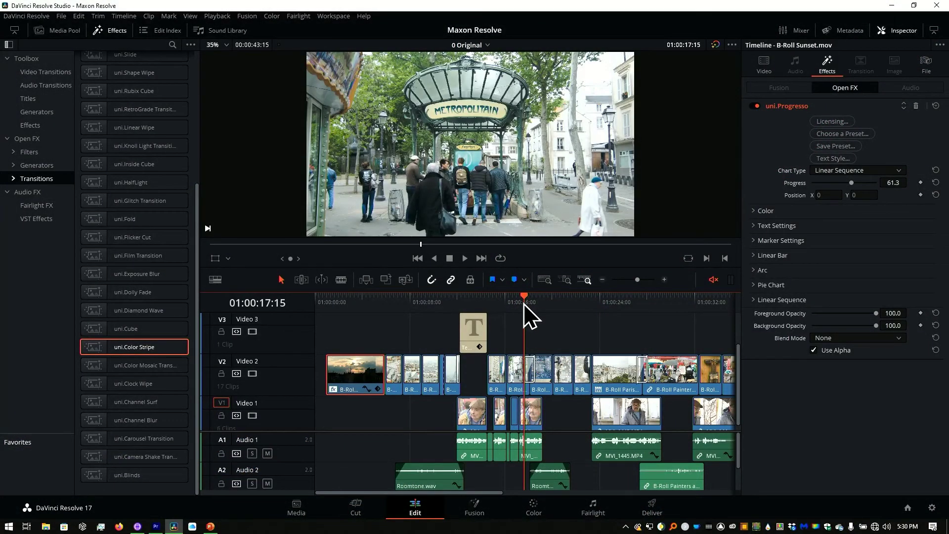
- Switch to Avid and load the 'transition play' sequence from the _Sequences bin
key("alt+Tab")
key("alt+Tab")
key("alt+Tab")
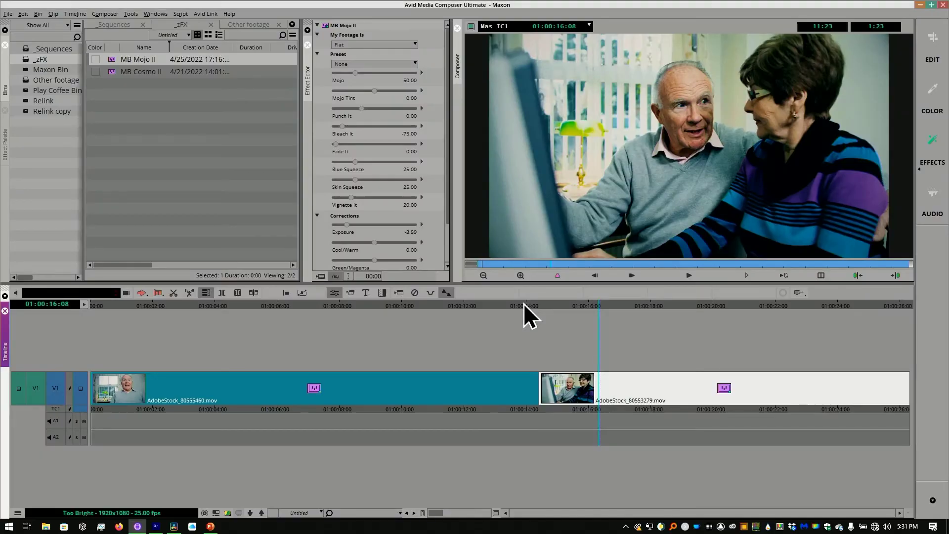
left_click(17, 143)
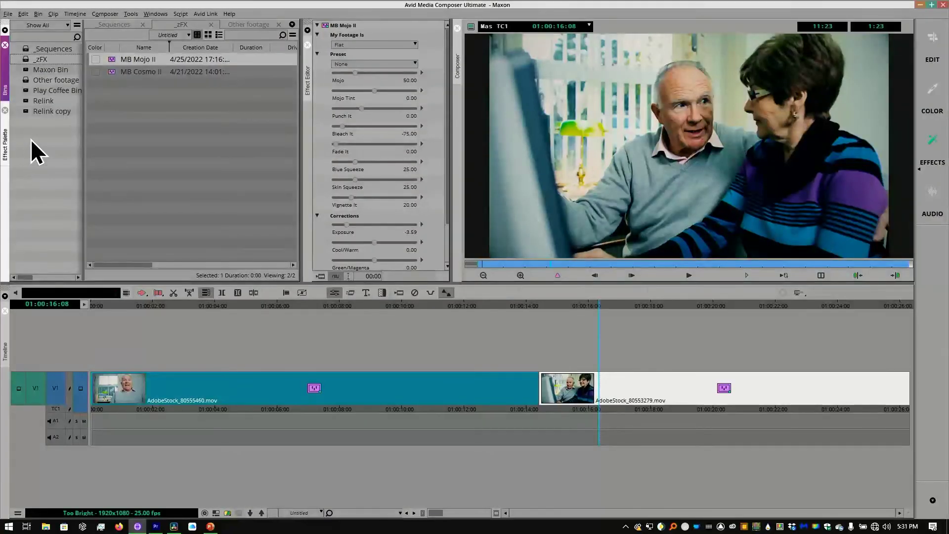
double_click(28, 48)
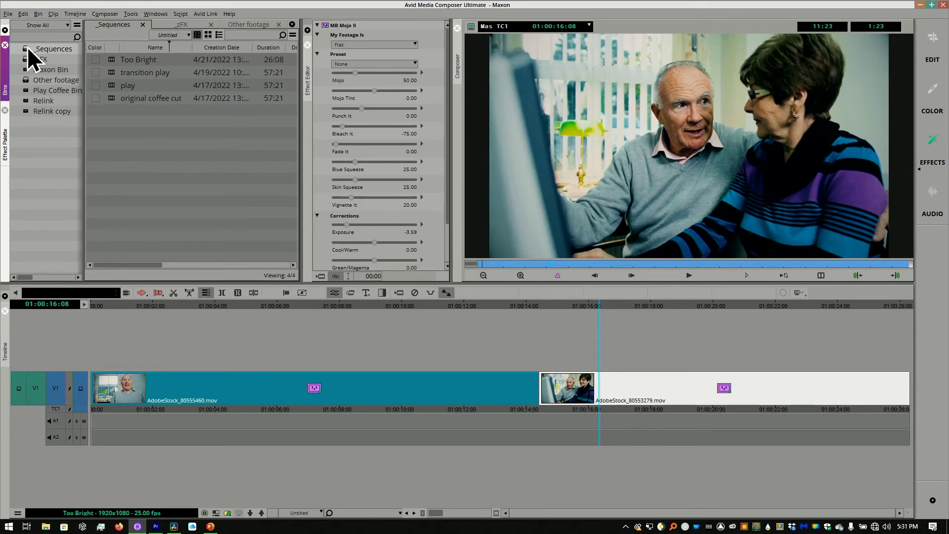
double_click(109, 71)
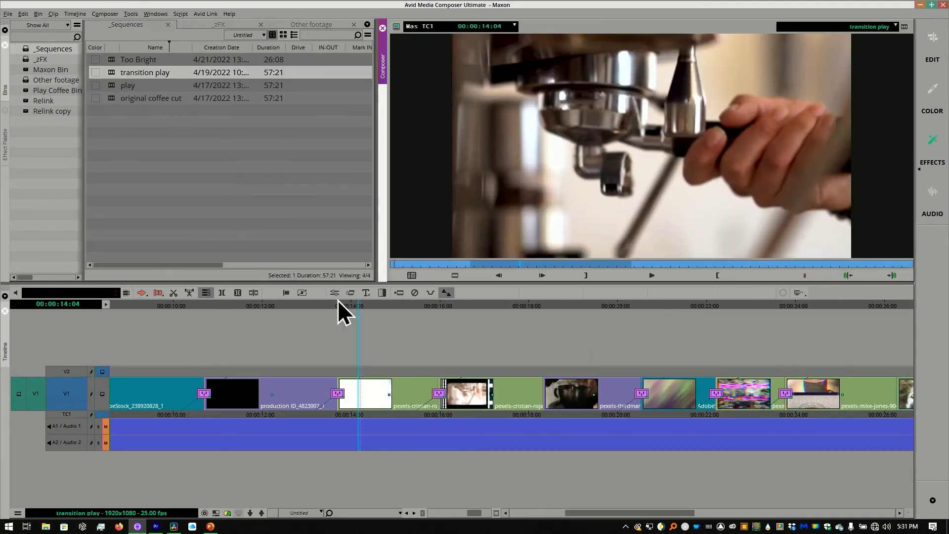
- Preview the sequence and park on the RetroGrade transition at 15:23
left_click_drag(217, 412, 308, 416)
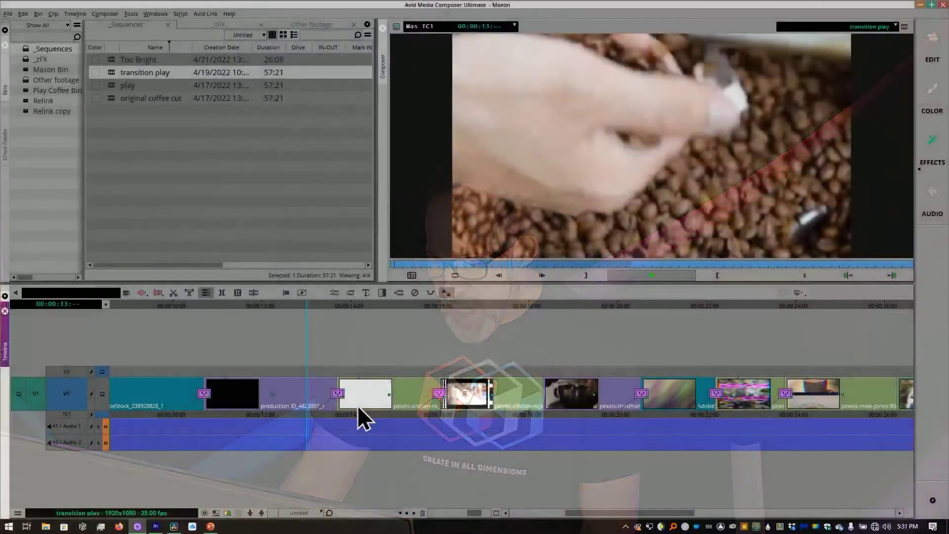
key("space")
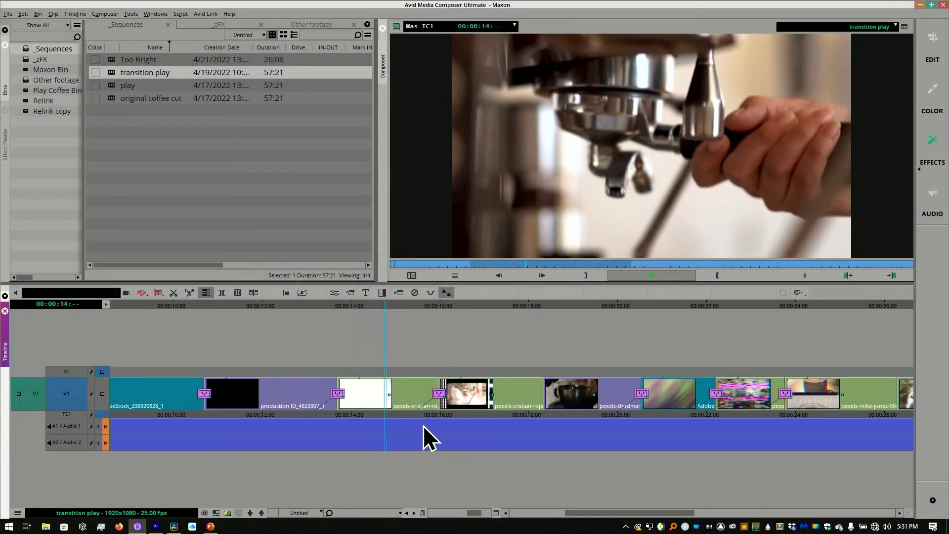
key("space")
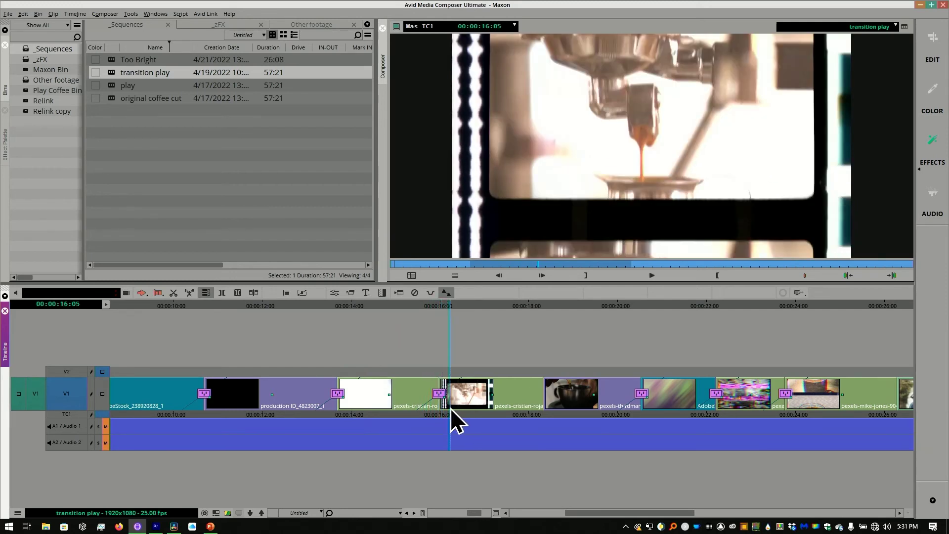
left_click(438, 412)
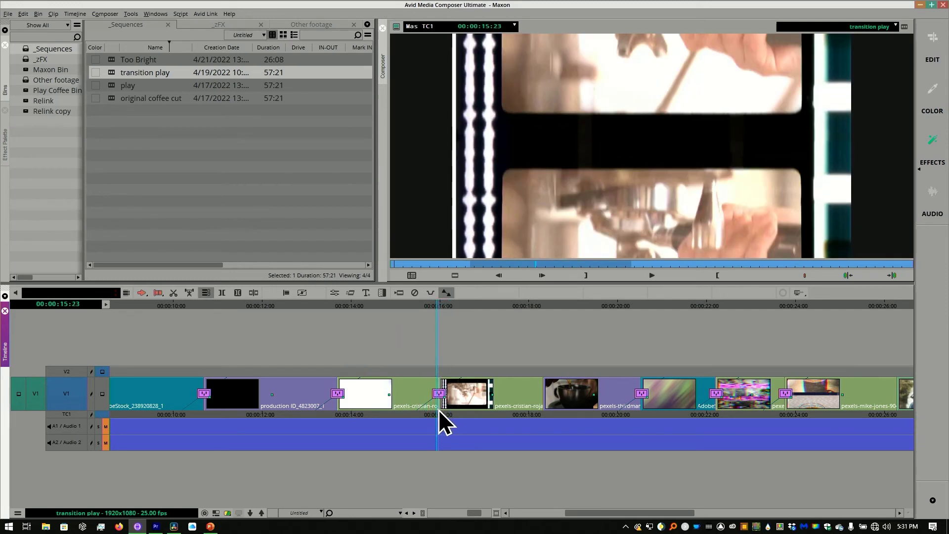
- Change the RetroGrade transition's Frame Style to Projection Frame in Effect Mode
left_click(335, 292)
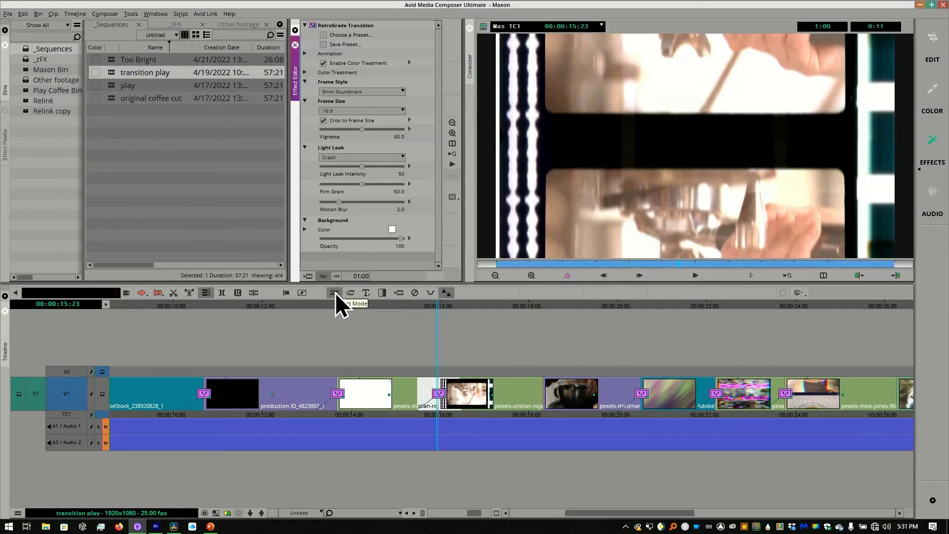
left_click(391, 93)
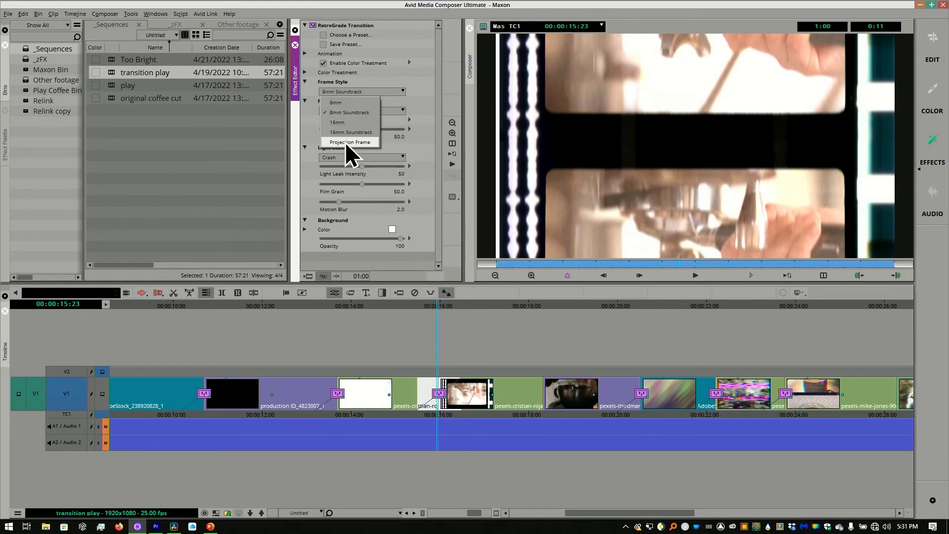
left_click(352, 135)
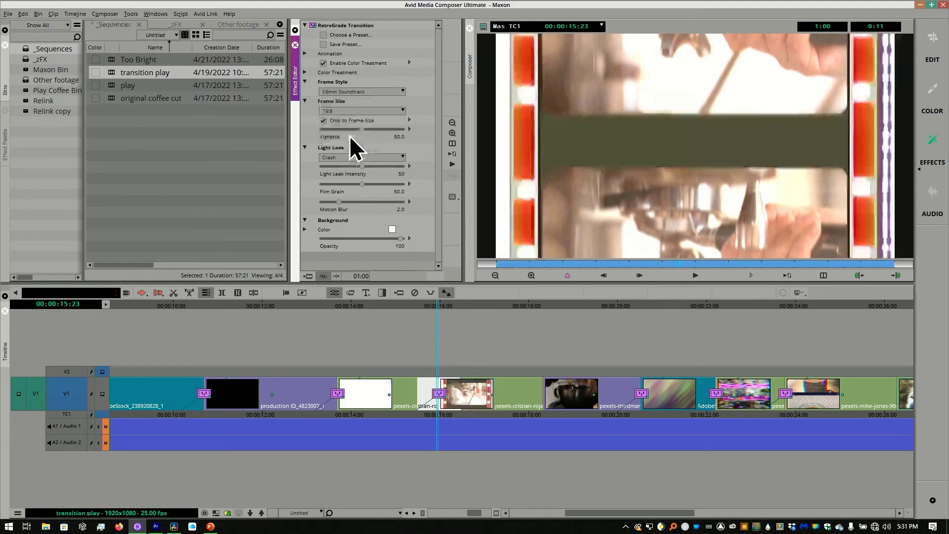
left_click(391, 91)
left_click(368, 143)
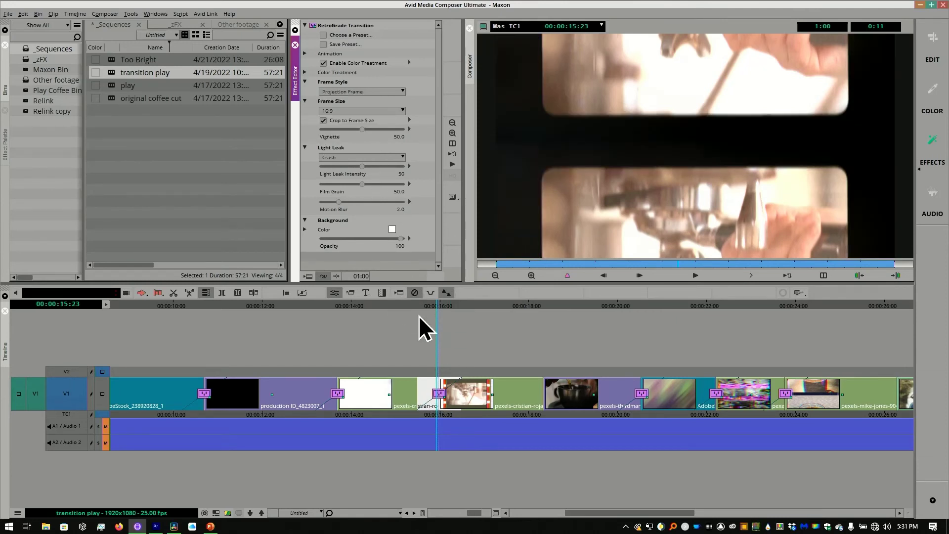
left_click_drag(622, 418, 631, 416)
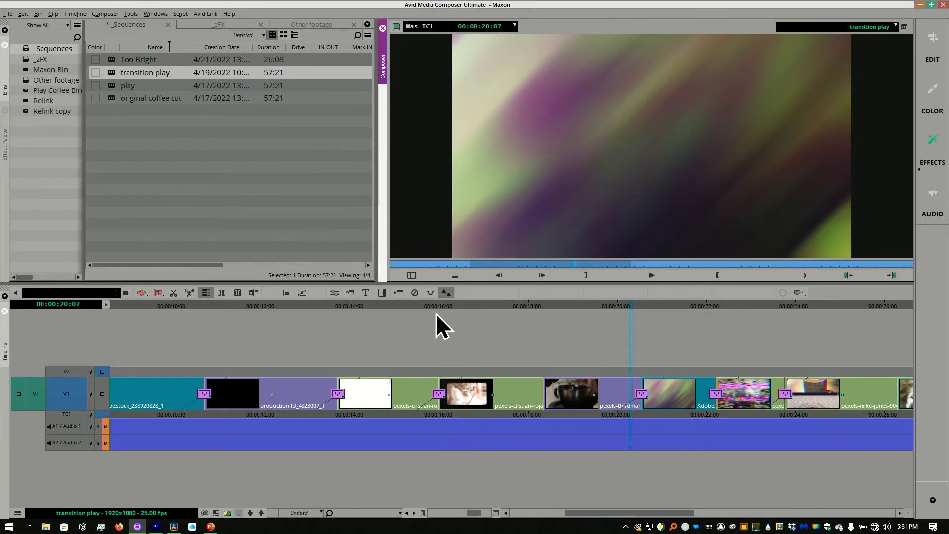
- Apply the Data Strips preset to the Glitch transition at 22:06
left_click(340, 292)
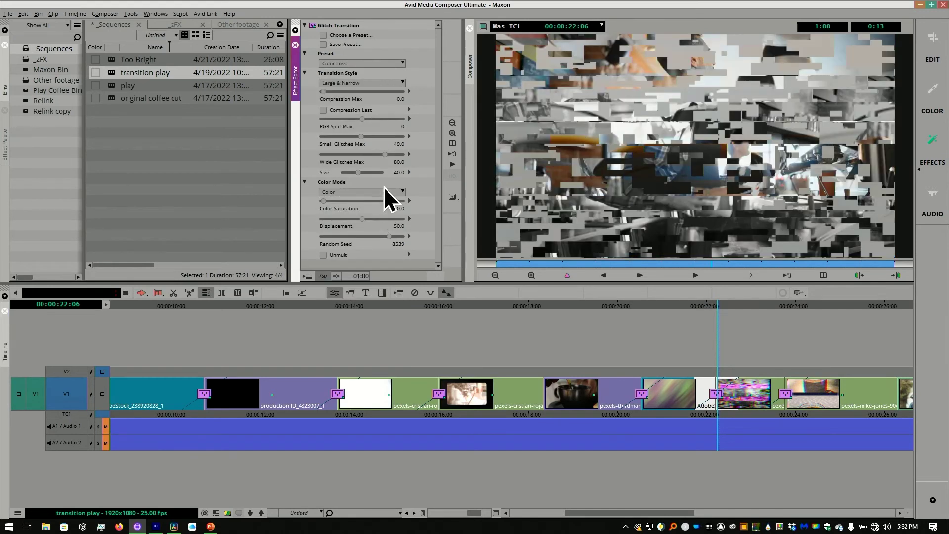
left_click(398, 63)
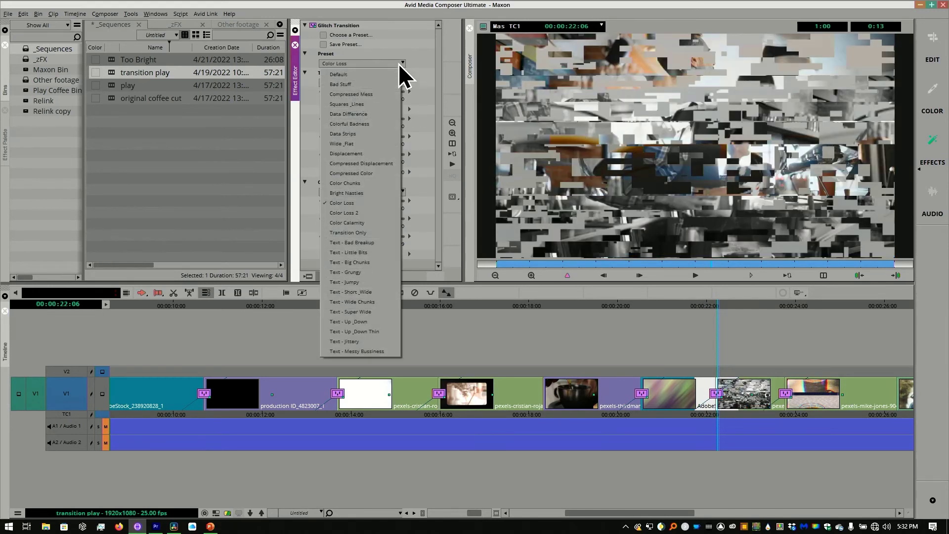
left_click(354, 134)
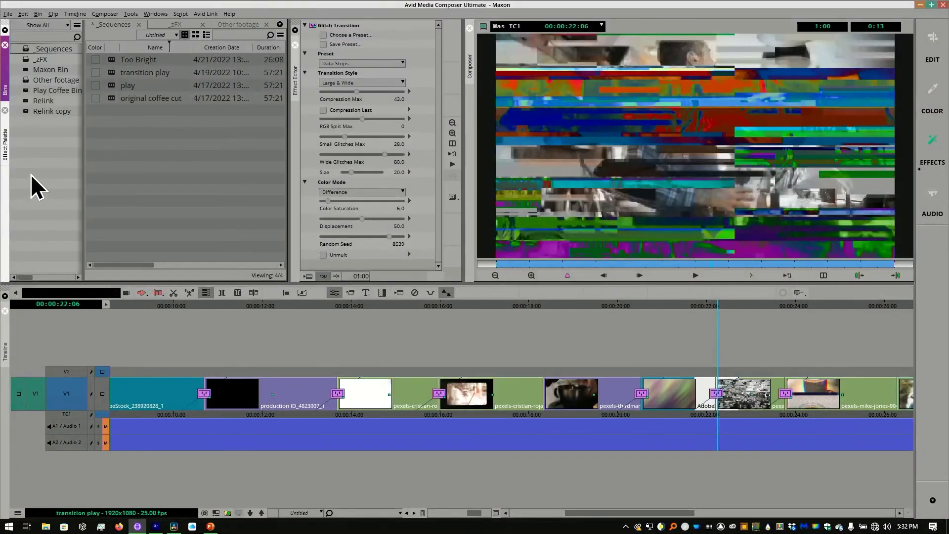
- Create a new bin named 'Quick Transitions'
right_click(34, 157)
left_click(52, 182)
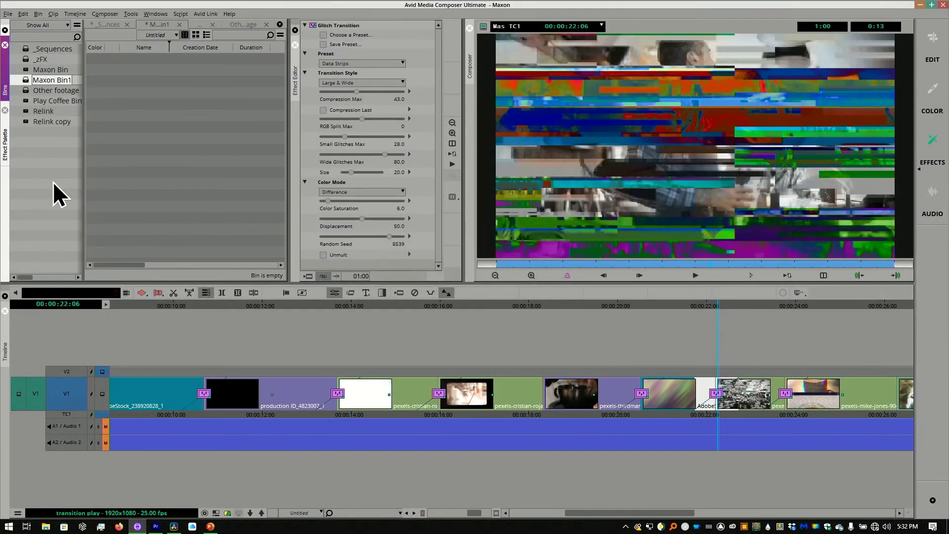
type("Quick Effects")
key("Return")
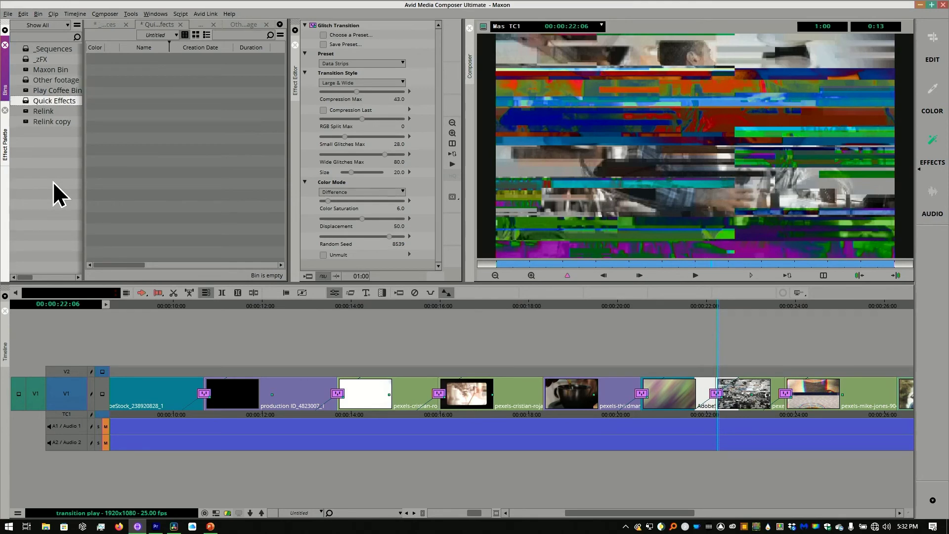
left_click(63, 101)
double_click(63, 101)
type("Transition")
key("Return")
- Set the effect position to 15 and save the Glitch transition into the Quick Transitions bin
left_click(358, 277)
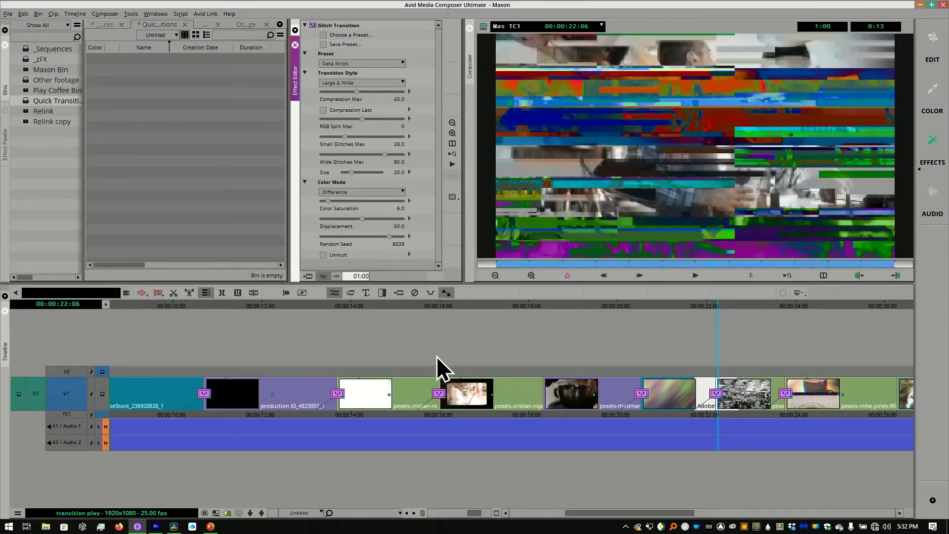
type("15")
key("Return")
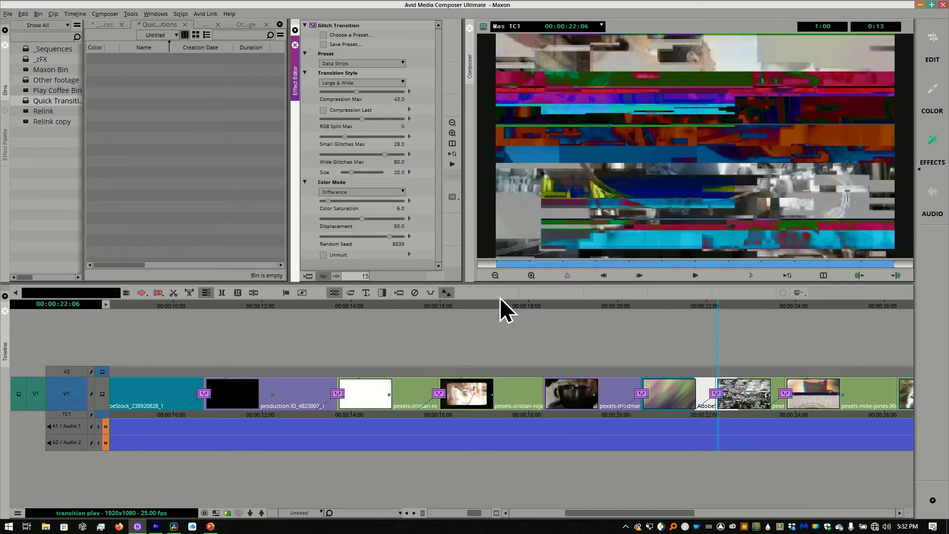
left_click_drag(313, 26, 173, 101)
- Park at 18:09 on the coffee cup cut and bring up the Quick Transition dialog
left_click(544, 415)
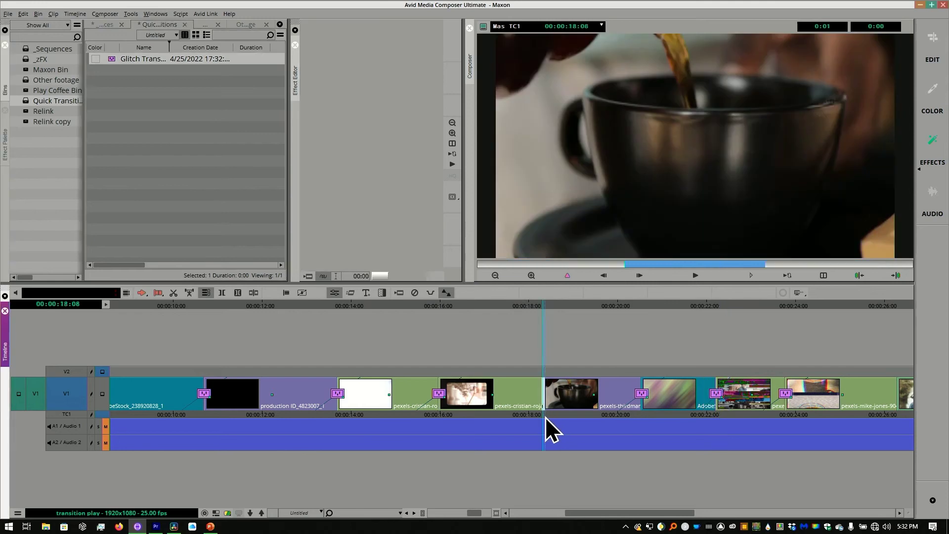
key("Left")
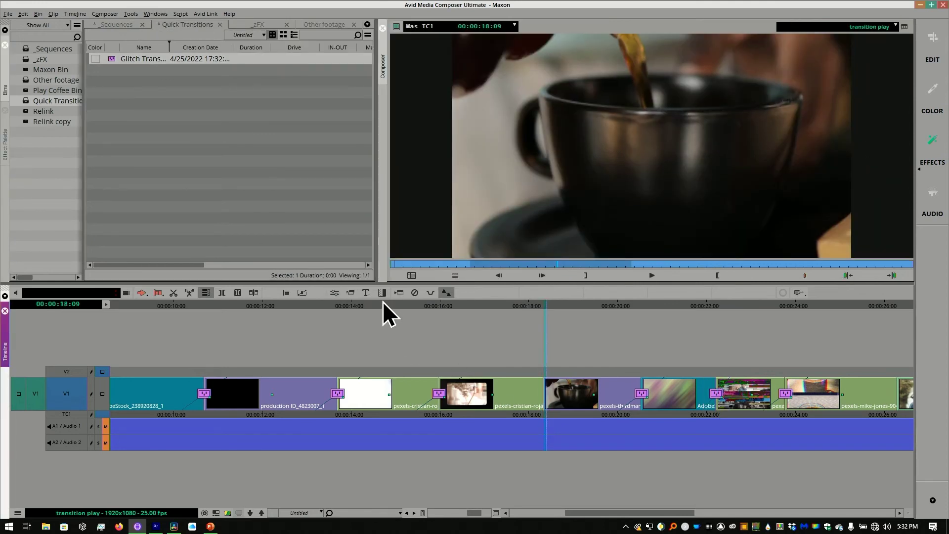
key("backslash")
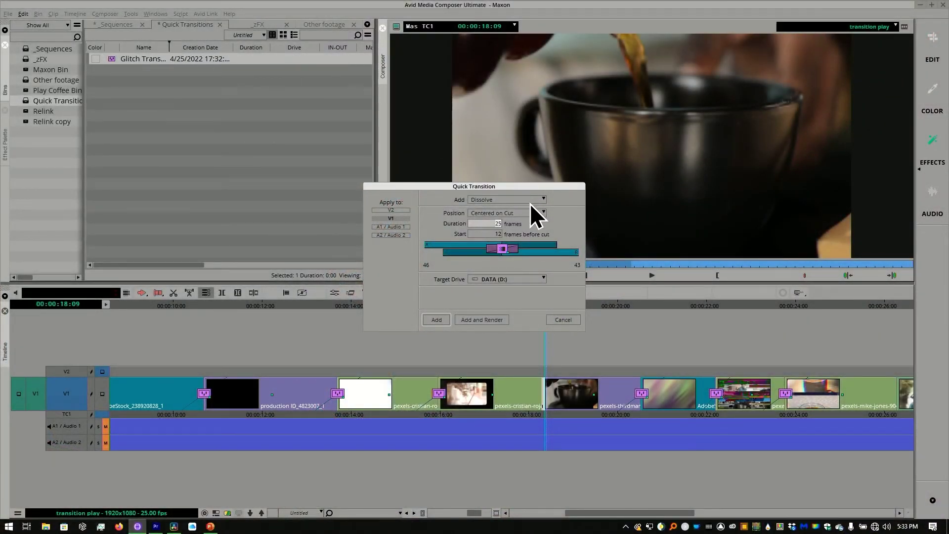
- Browse the Quick Transition type list and close it with Dissolve still selected
left_click(529, 202)
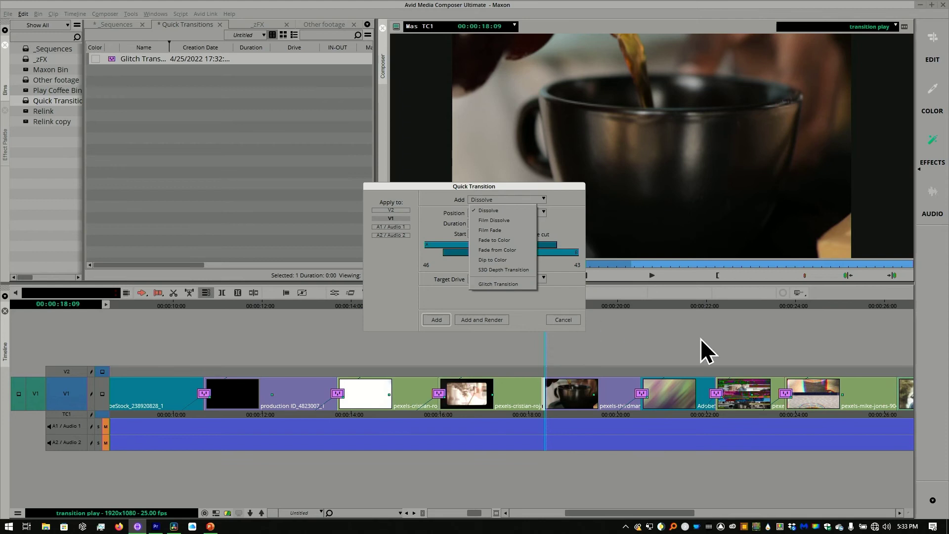
left_click(676, 313)
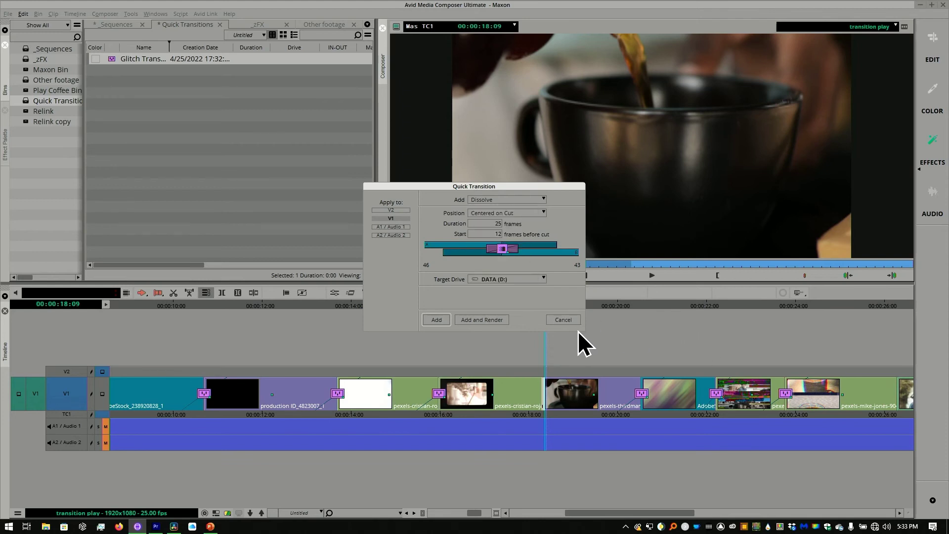
- Back in Premiere Pro, move the playhead to 01:00:16:05 and check the Lumetri Color and Colorista V panels
key("alt+Tab")
key("alt+Tab")
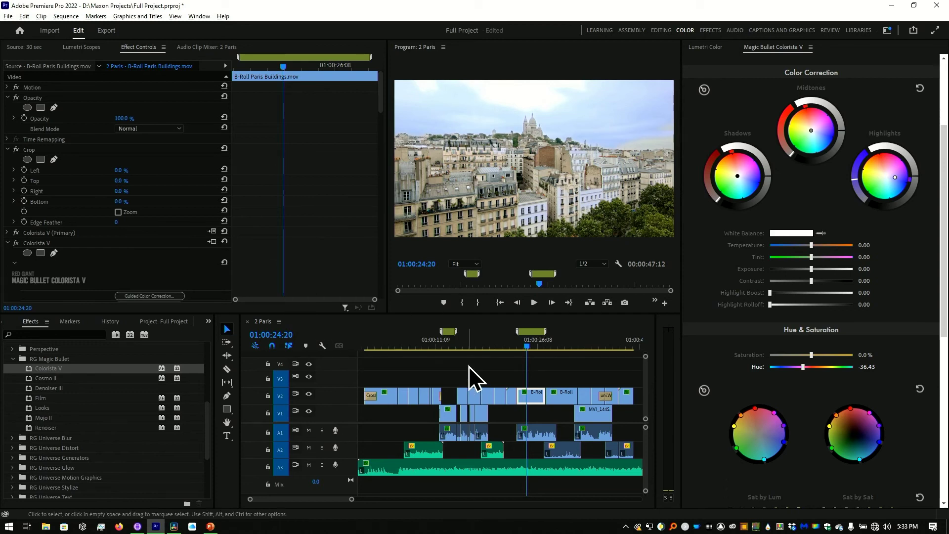
left_click(469, 346)
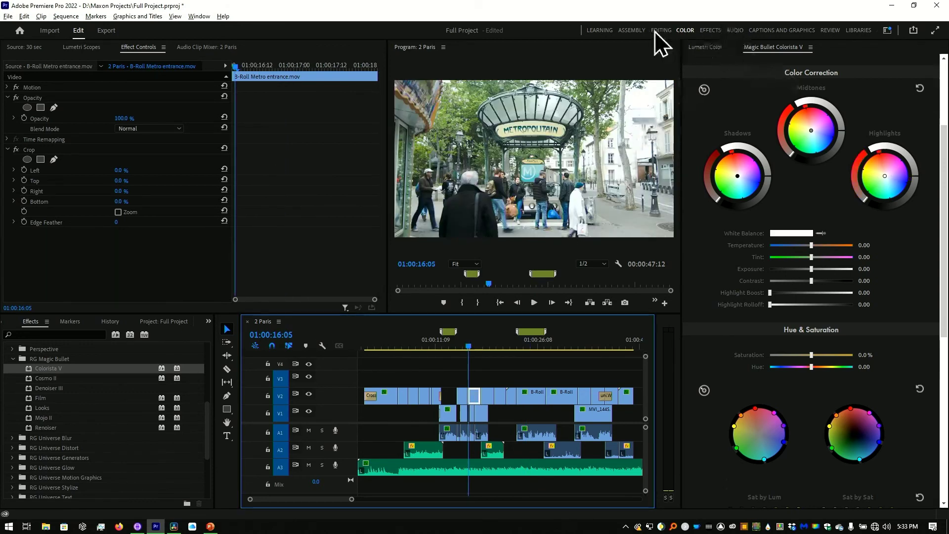
left_click(708, 48)
left_click(793, 49)
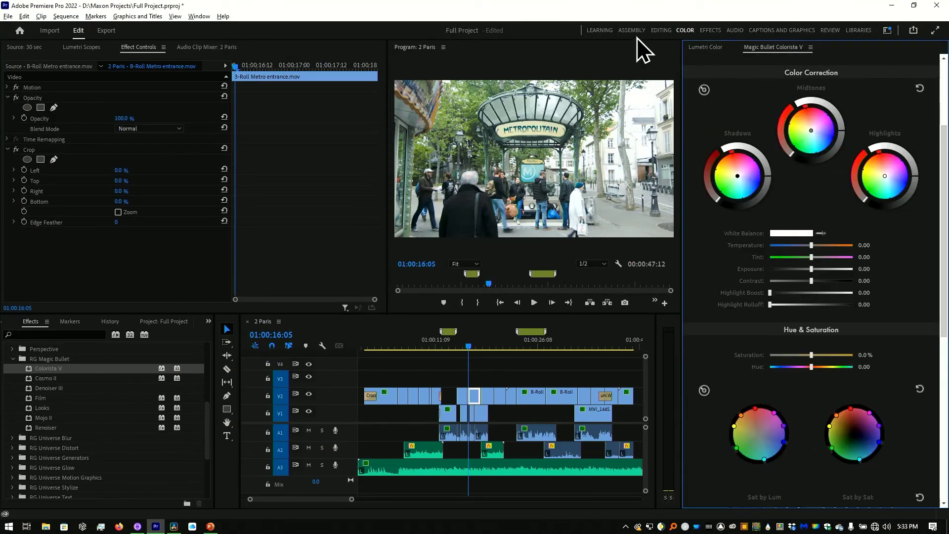
- In the Editing workspace, select the B-Roll Painters clip at 01:00:29:01 and scrub through it
left_click(660, 31)
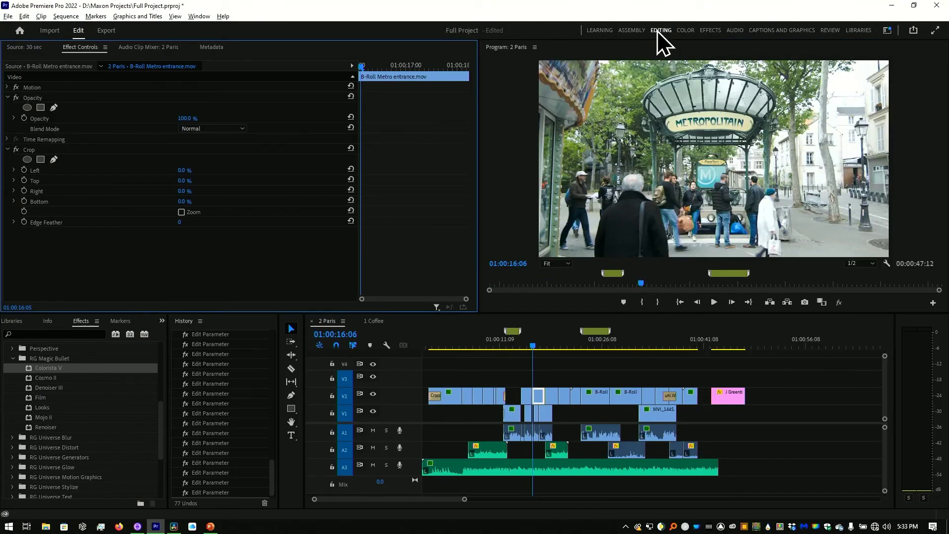
left_click(621, 345)
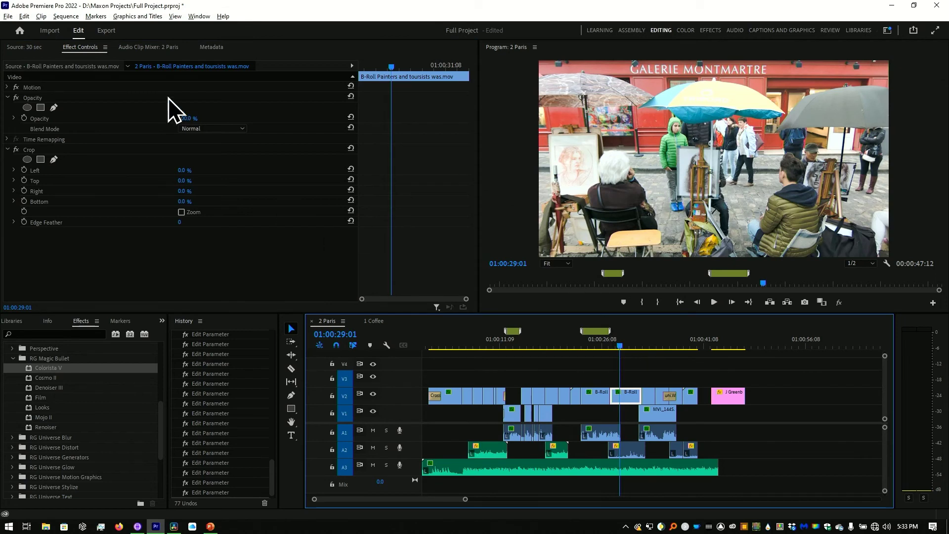
left_click(68, 16)
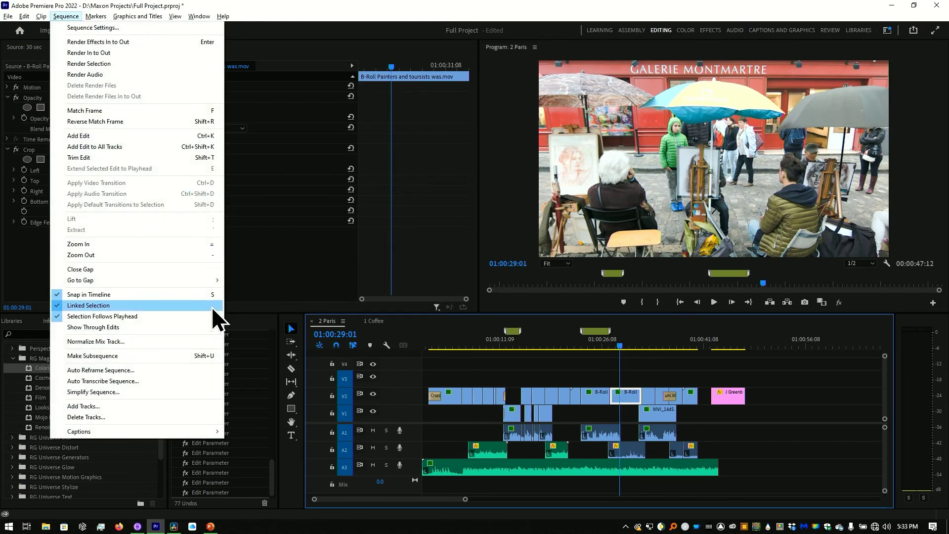
left_click(524, 359)
left_click_drag(646, 346, 621, 347)
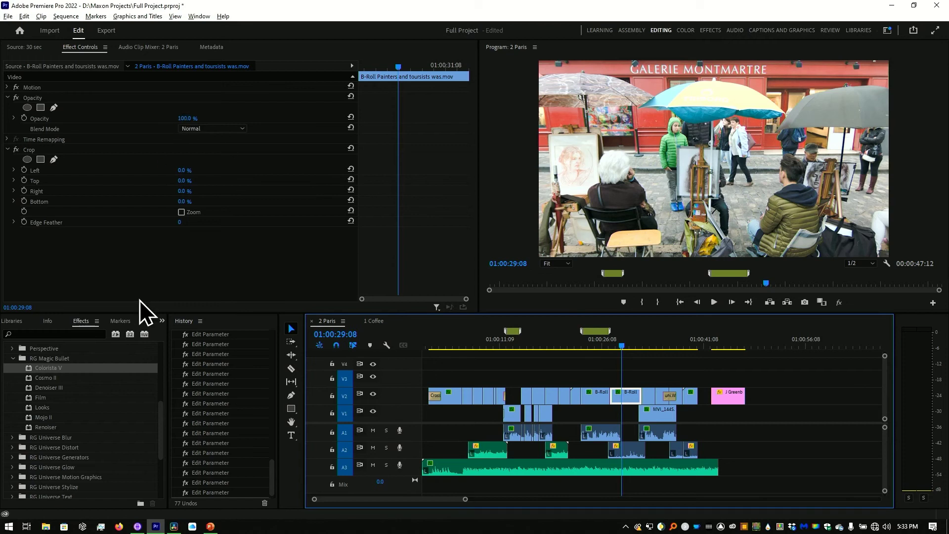
- Open the RG Universe Dashboard from Window > Extensions and show its Motion Graphics effects
left_click(200, 16)
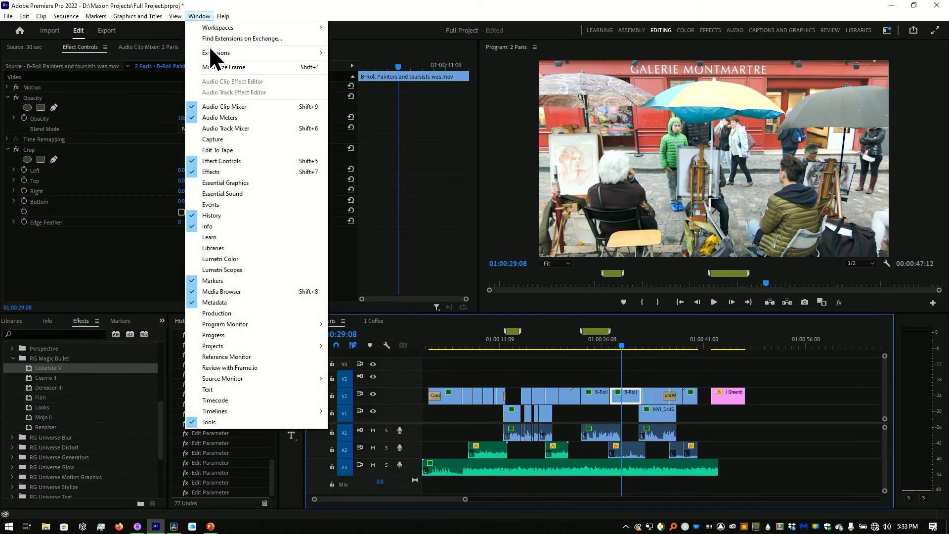
mouse_move(209, 50)
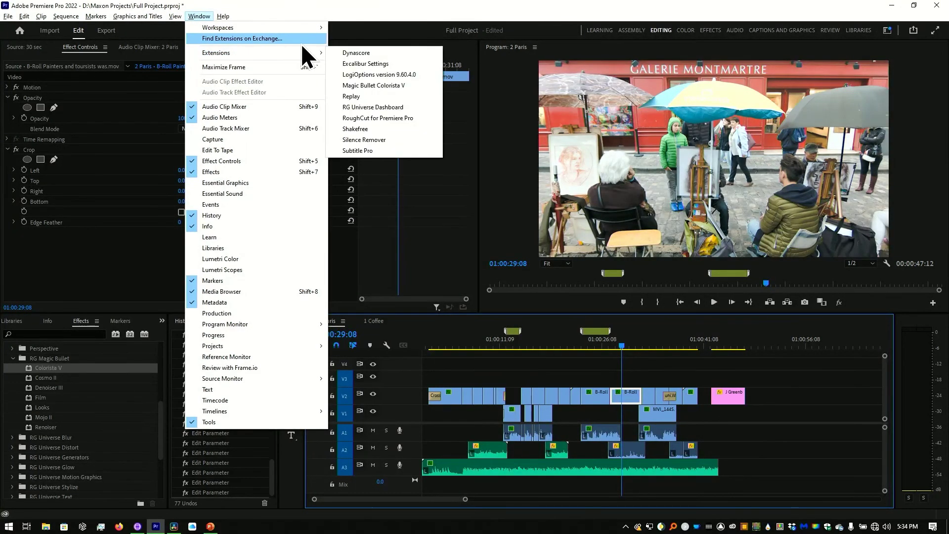
left_click(419, 109)
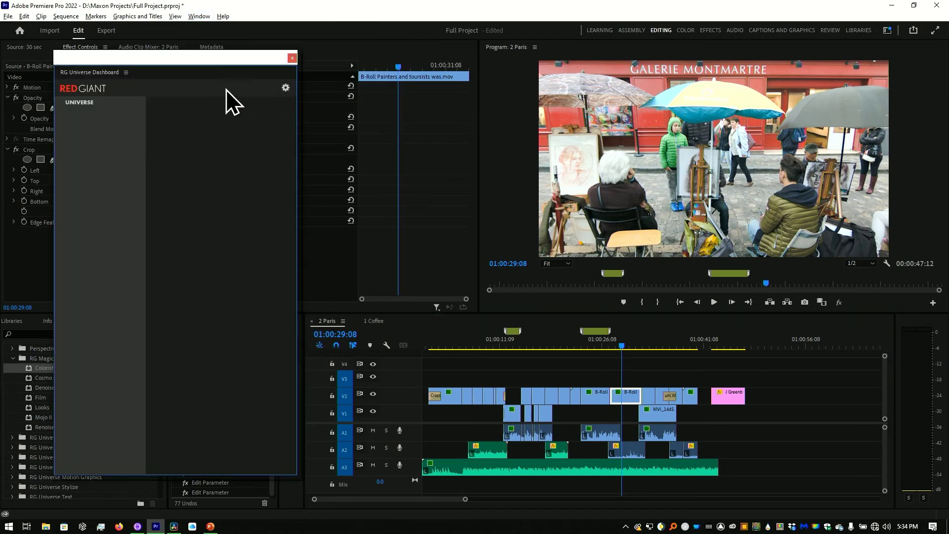
left_click_drag(165, 69, 263, 66)
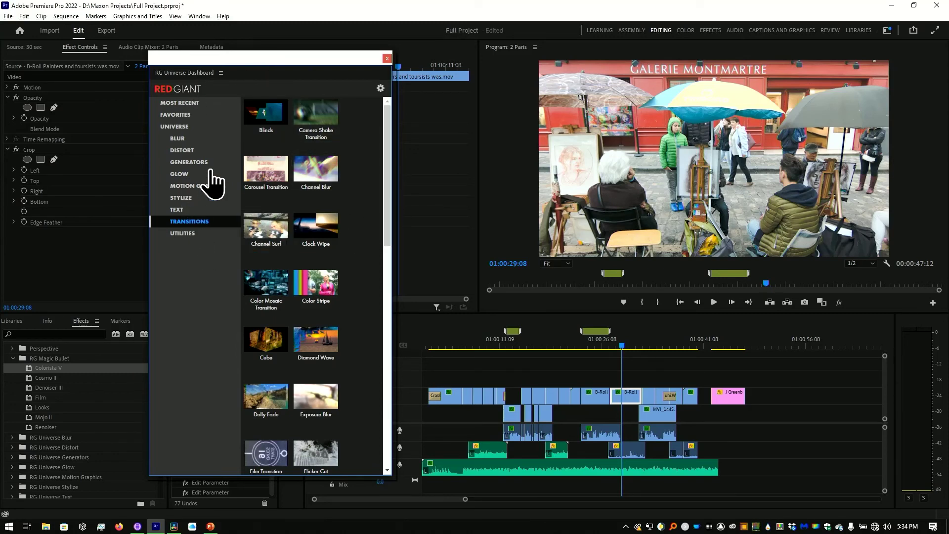
left_click(200, 185)
mouse_move(300, 135)
mouse_move(351, 124)
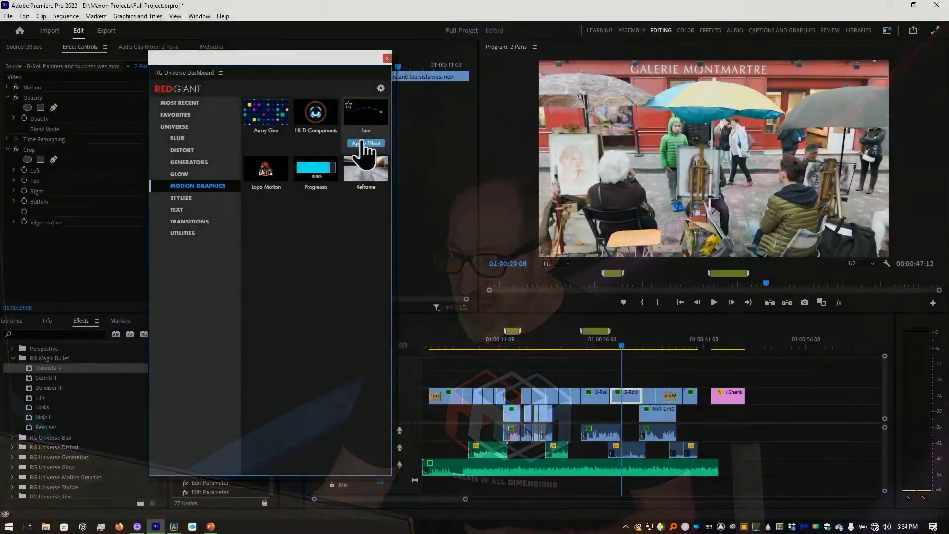
- Apply uni.Line to the painters clip and select it in Effect Controls to reveal its points
left_click(364, 144)
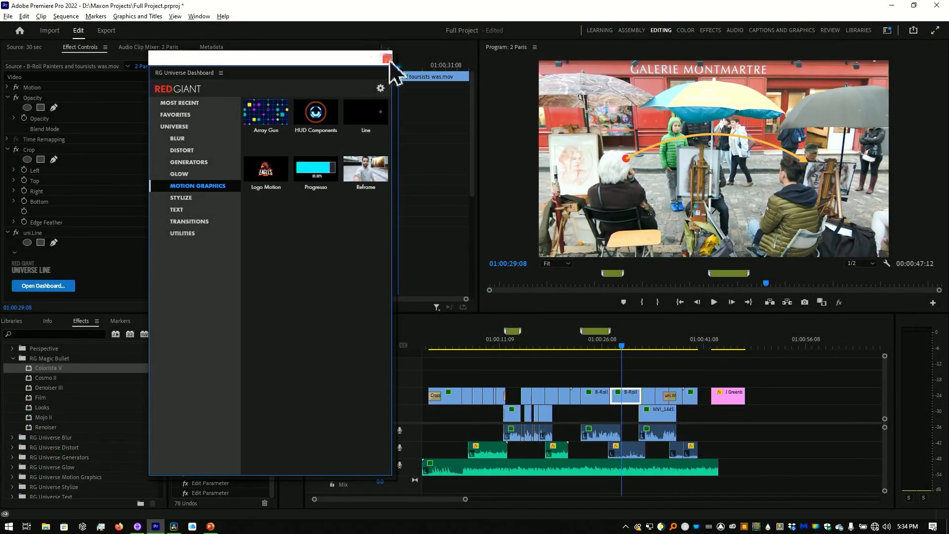
left_click(387, 59)
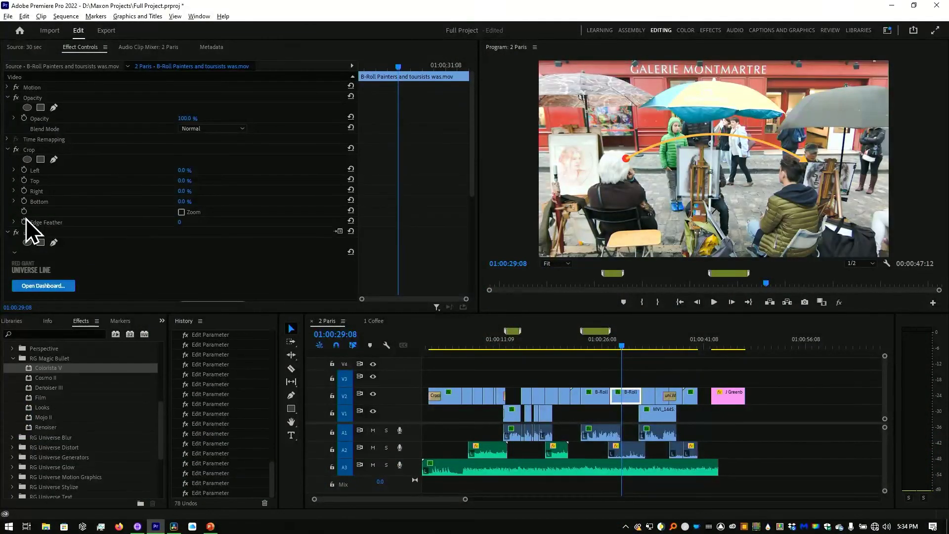
left_click(39, 234)
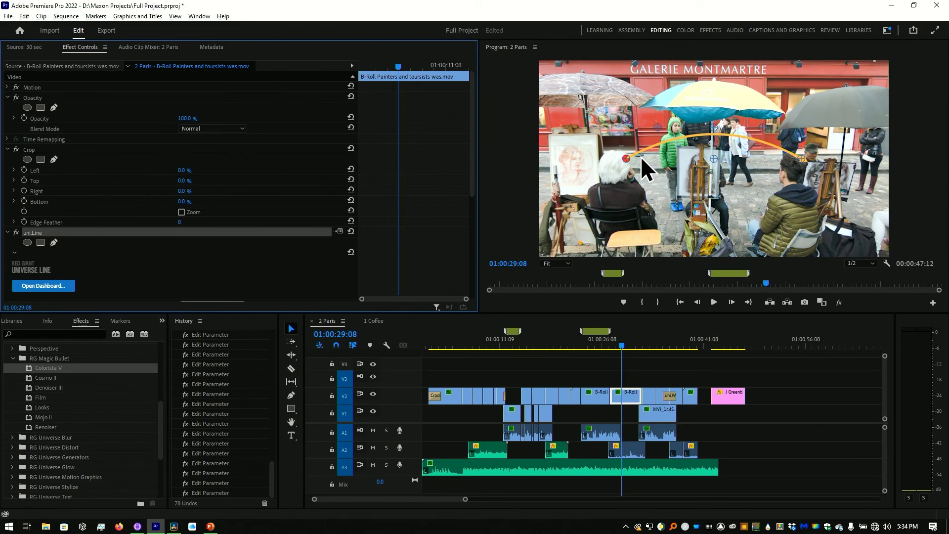
- Drag the arc's start point up-left and its end point right in the Program monitor
left_click_drag(626, 159, 555, 126)
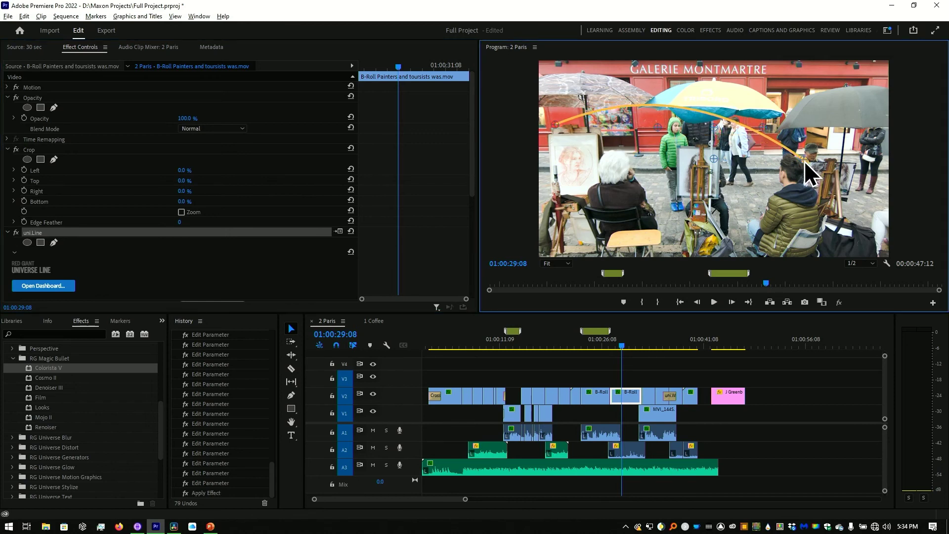
left_click_drag(805, 163, 673, 144)
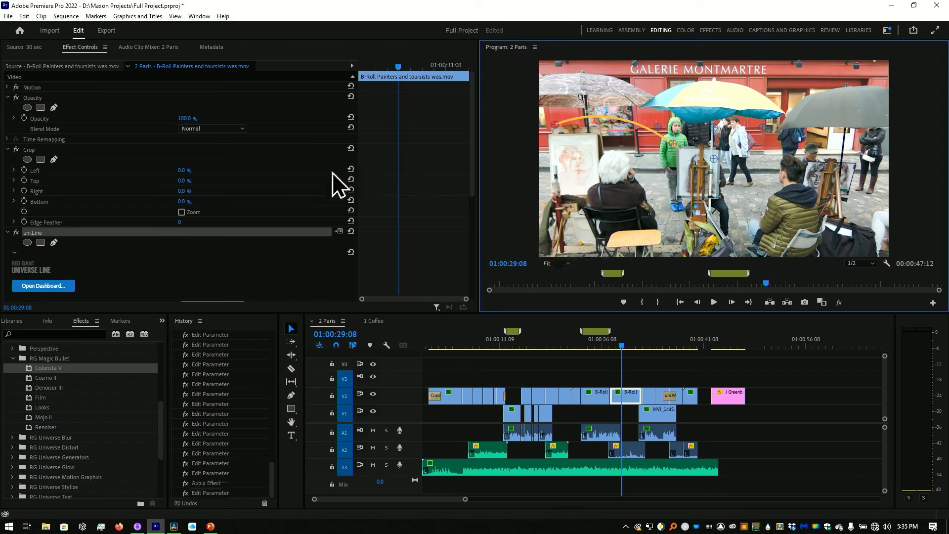
scroll(273, 216, "down", 1)
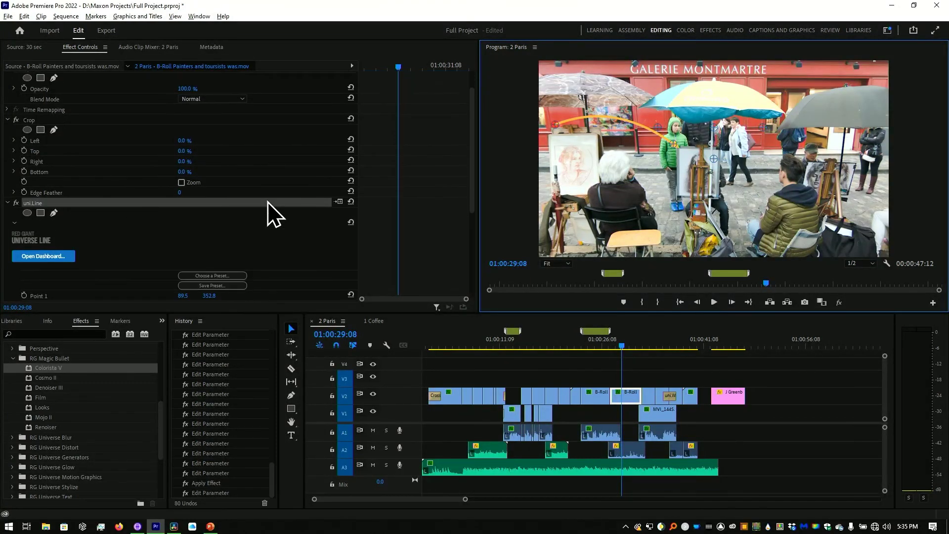
scroll(273, 217, "down", 5)
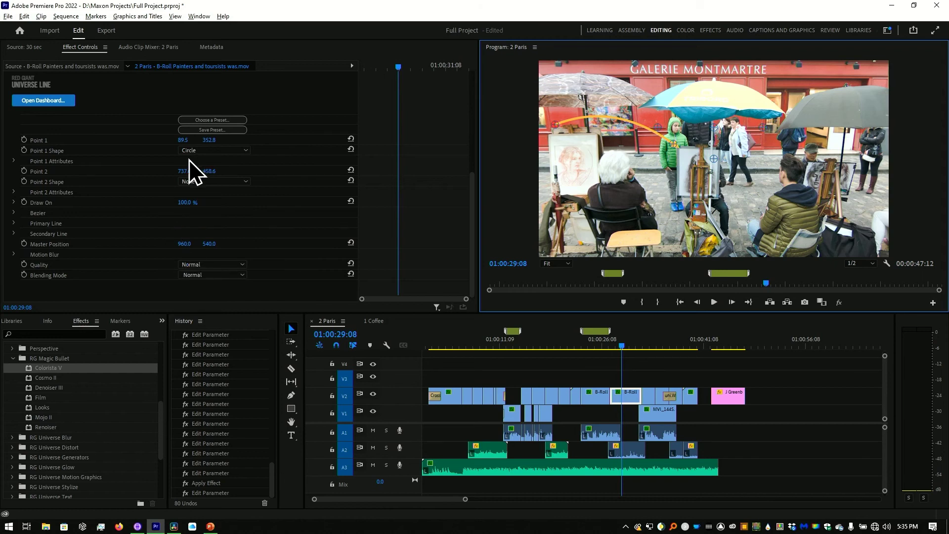
left_click(188, 201)
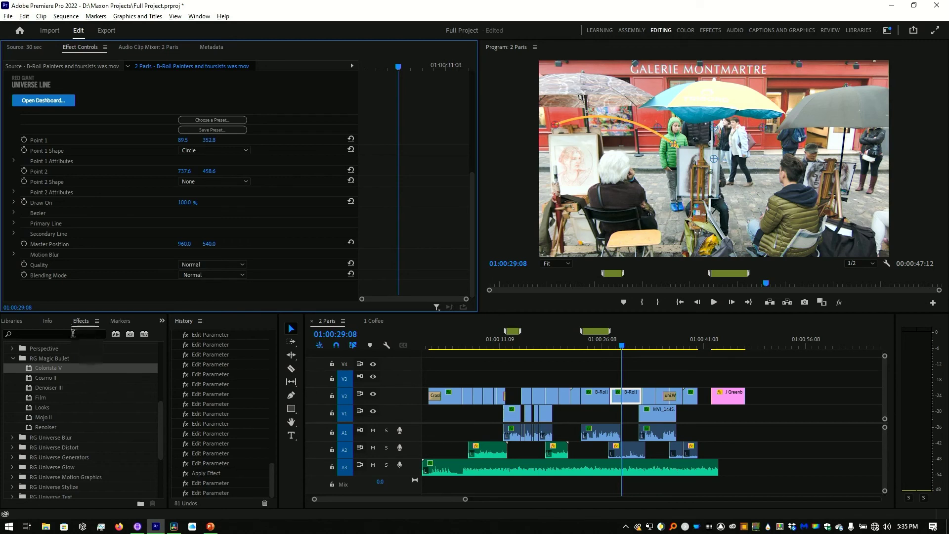
- Search 'war' in Effects and drop uni.Warp on the cut after B-Roll Metro entrance
left_click(57, 335)
type("war")
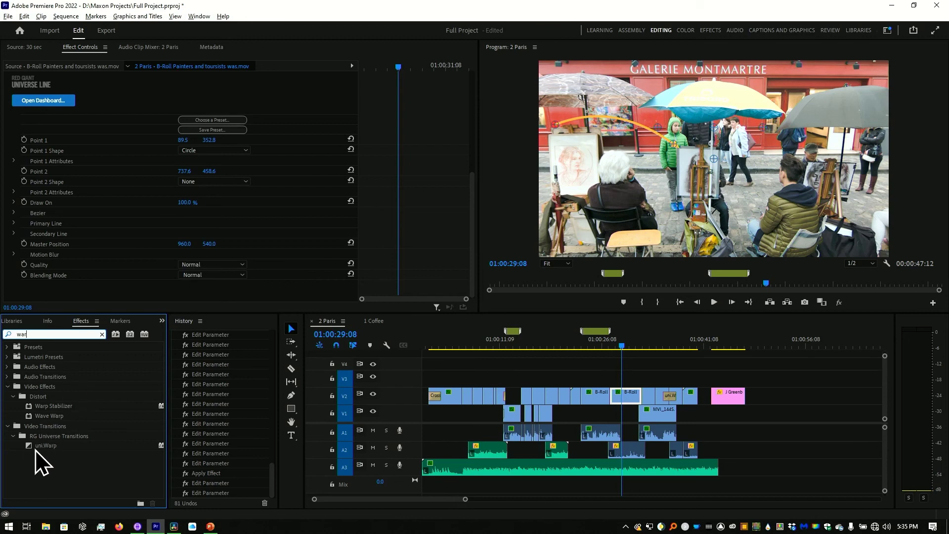
left_click_drag(558, 346, 546, 345)
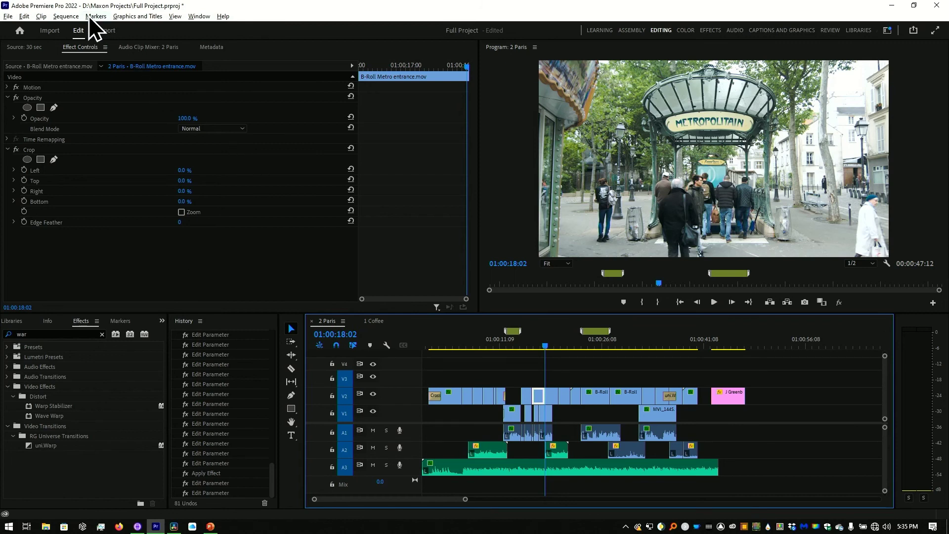
left_click(70, 17)
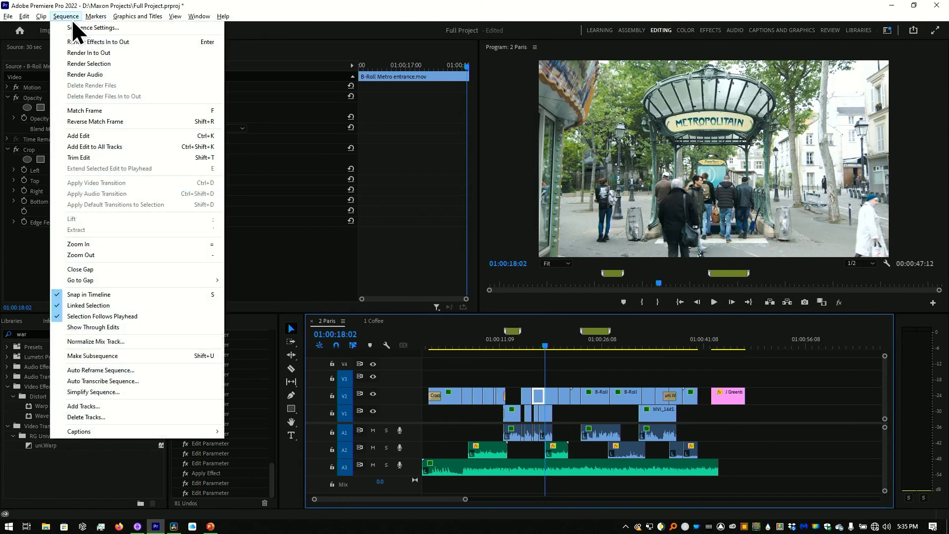
left_click(133, 321)
left_click_drag(46, 446, 550, 403)
- Zoom in, mute the computer audio, play through the uni.Warp transition and select it
key("equal")
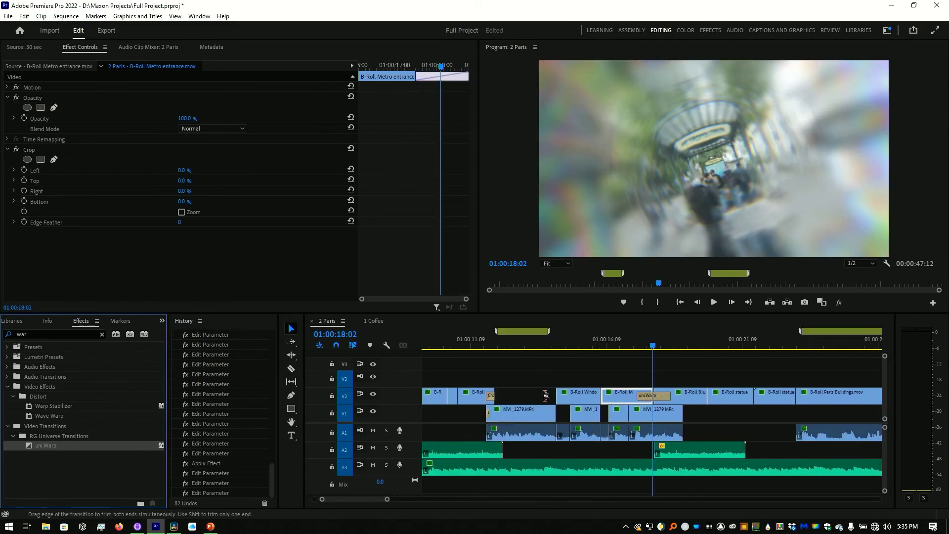
left_click(609, 341)
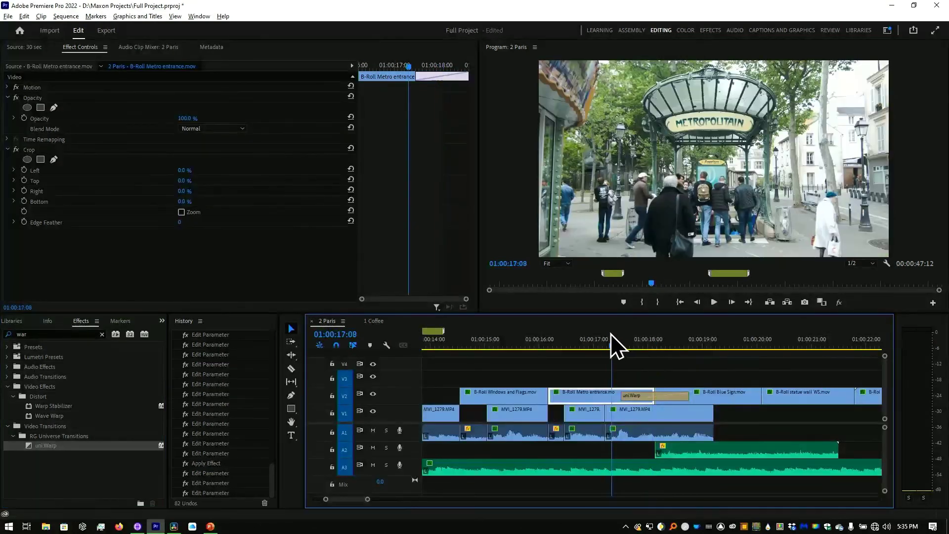
left_click(609, 340)
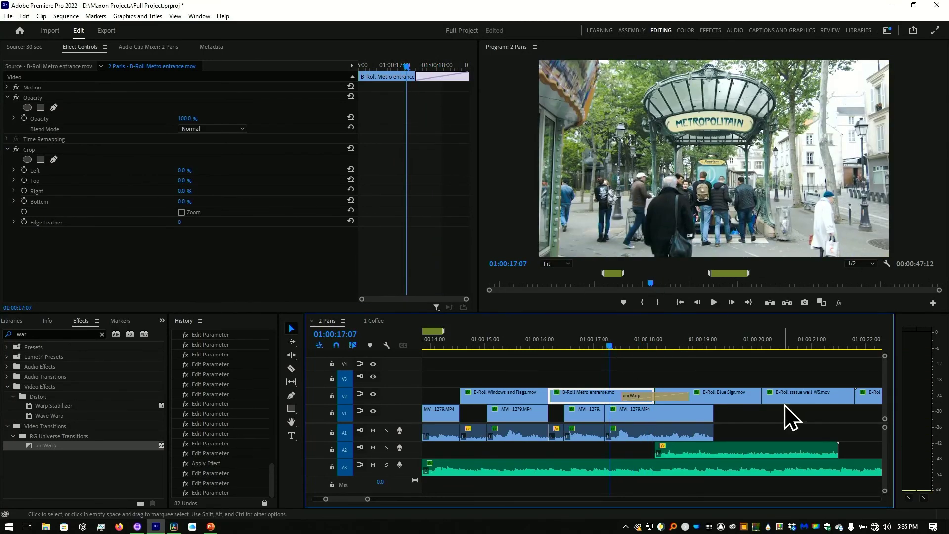
left_click(887, 527)
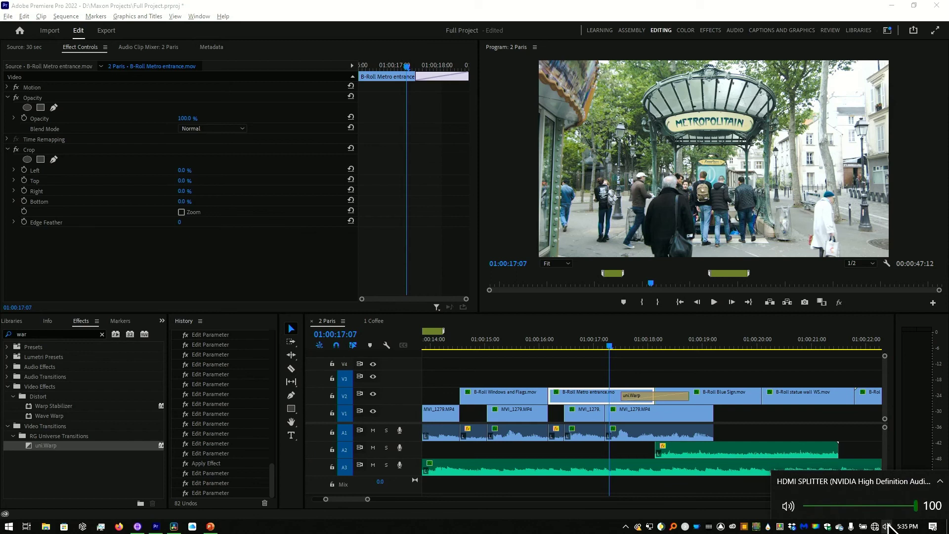
left_click_drag(916, 506, 806, 506)
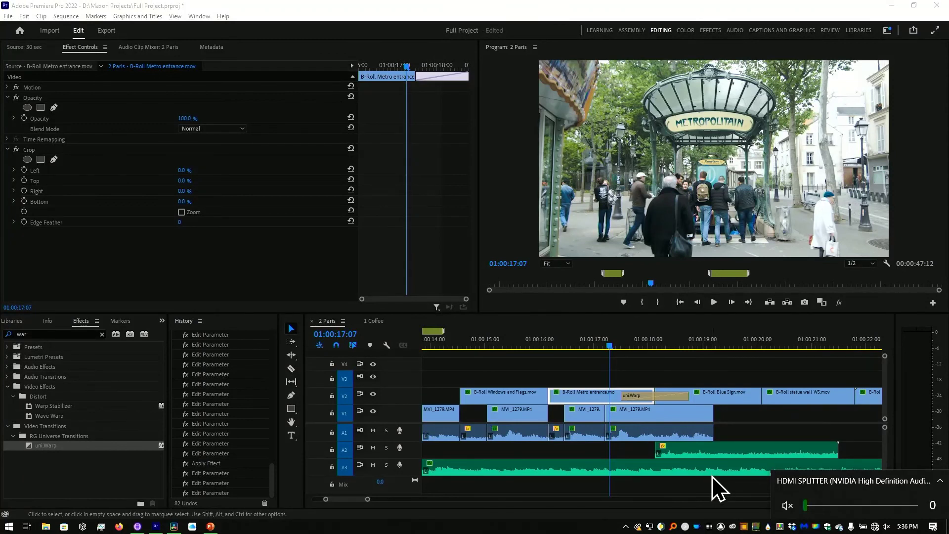
left_click(641, 368)
left_click(615, 348)
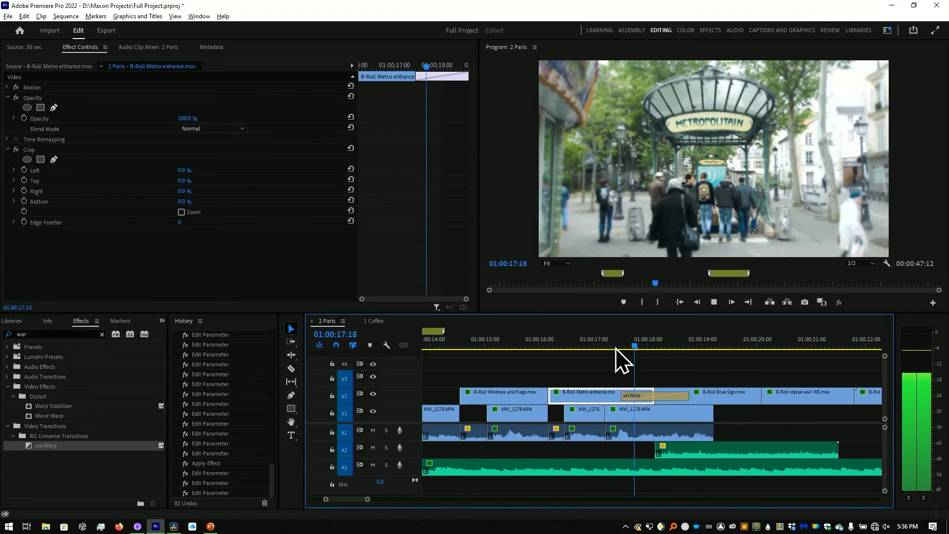
key("space")
left_click_drag(677, 347, 668, 349)
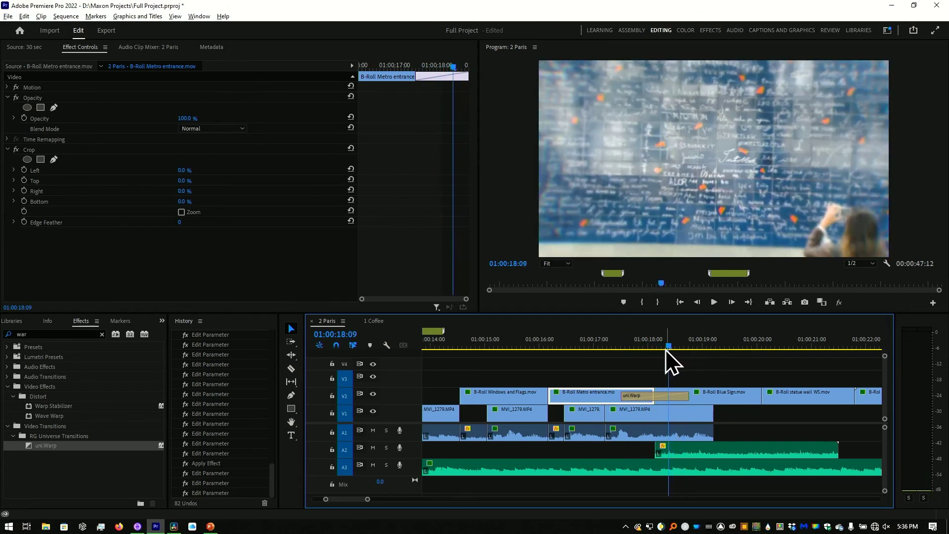
left_click(666, 399)
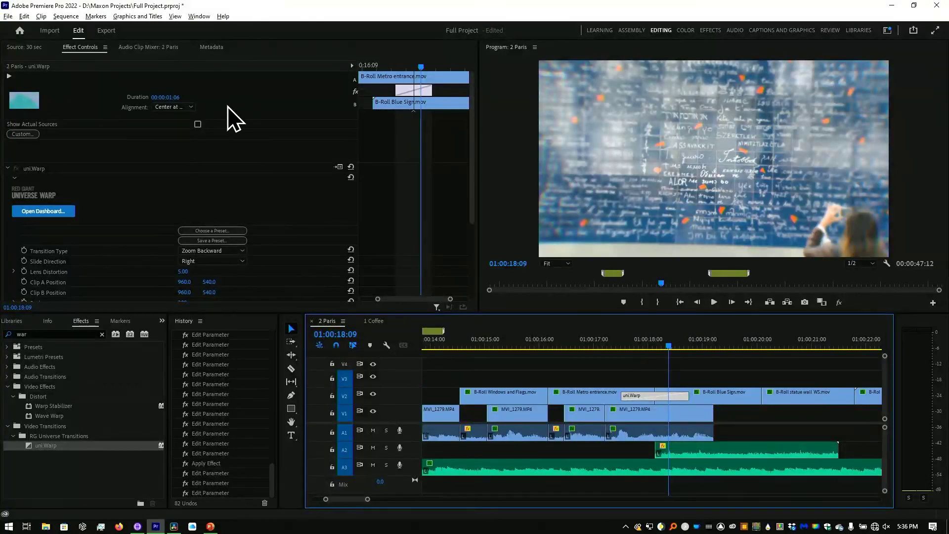
- Apply a Zoom Backward preset to the uni.Warp transition and preview it
left_click(217, 230)
mouse_move(503, 206)
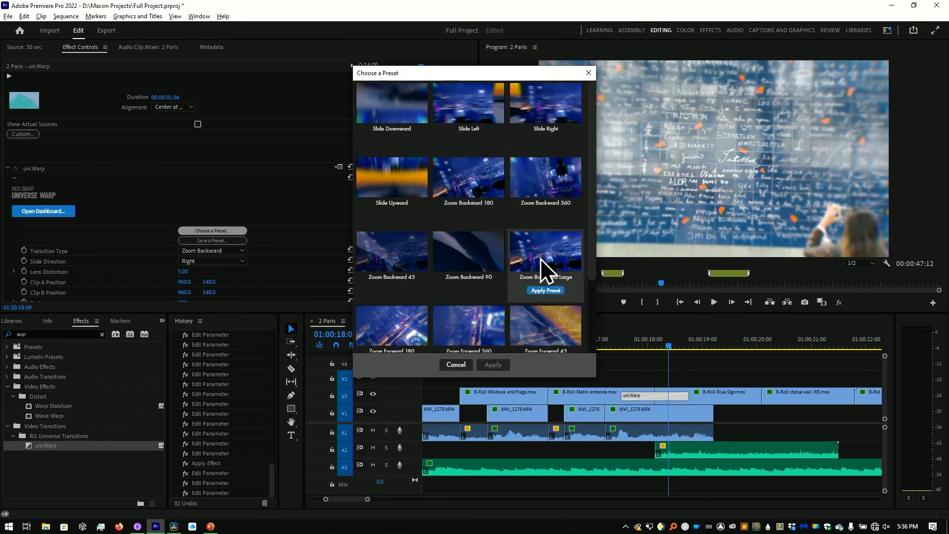
left_click(462, 252)
left_click(468, 290)
left_click(636, 345)
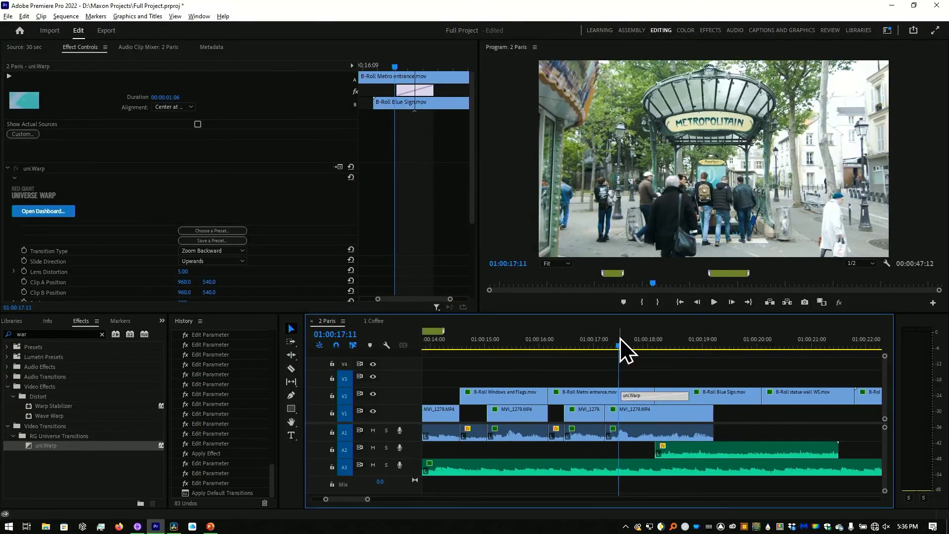
key("space")
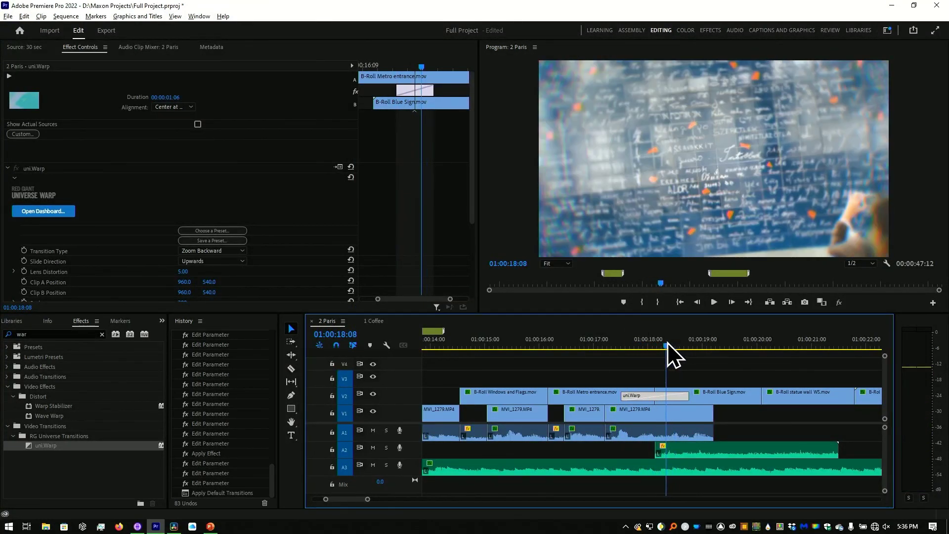
key("space")
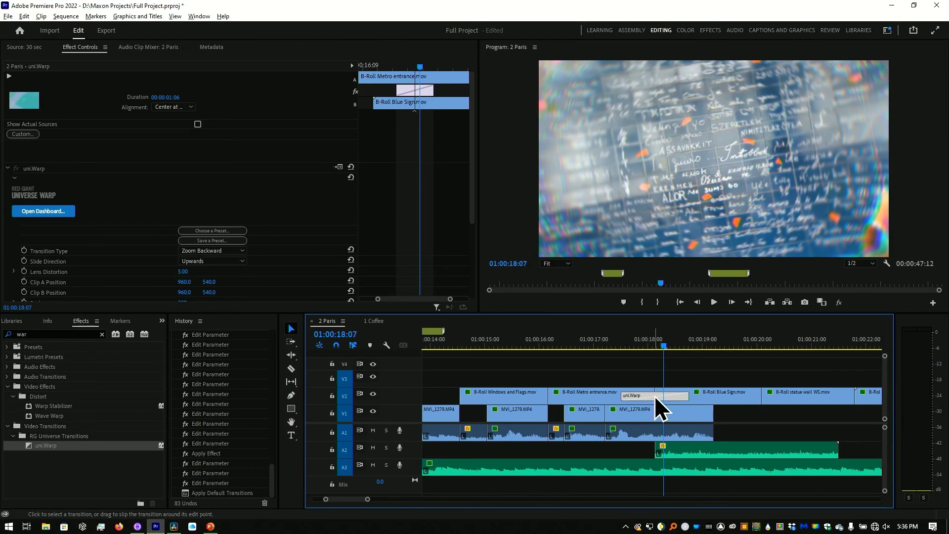
- Save the uni.Warp transition settings as the preset 'Social1' and locate it in Effects
left_click(645, 389)
left_click(646, 395)
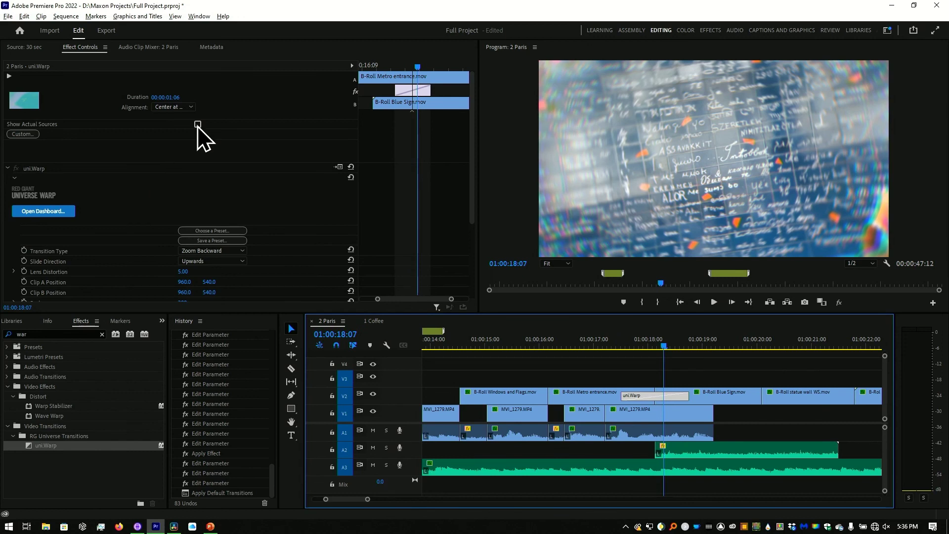
right_click(83, 103)
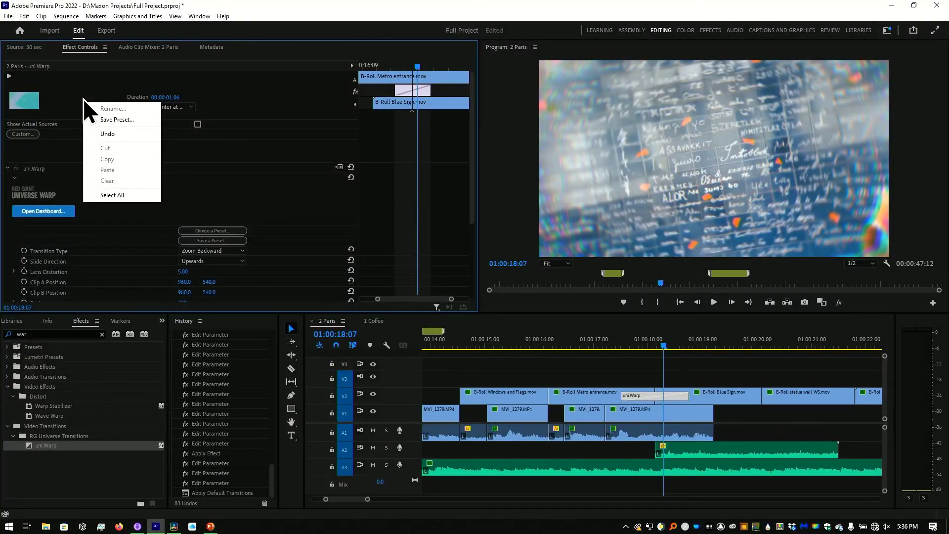
left_click(112, 117)
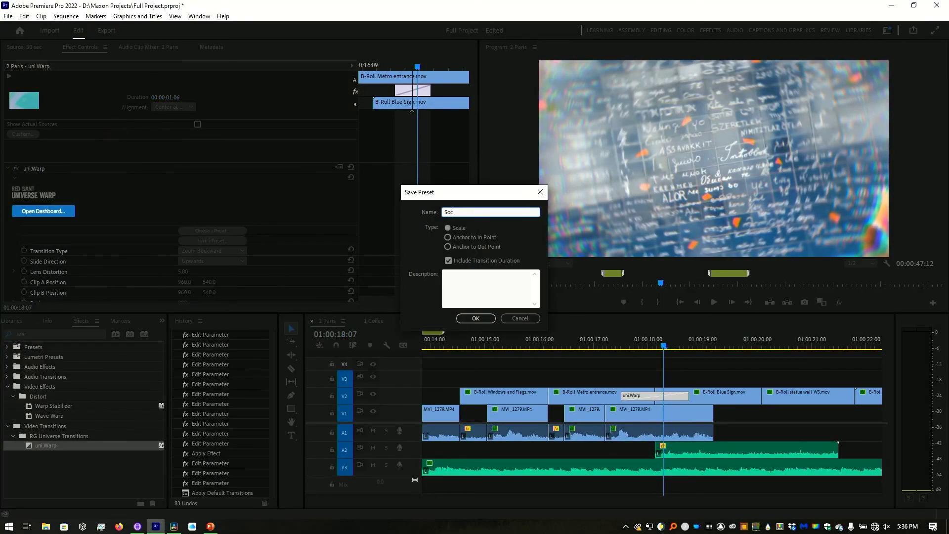
type("Social1")
left_click(475, 318)
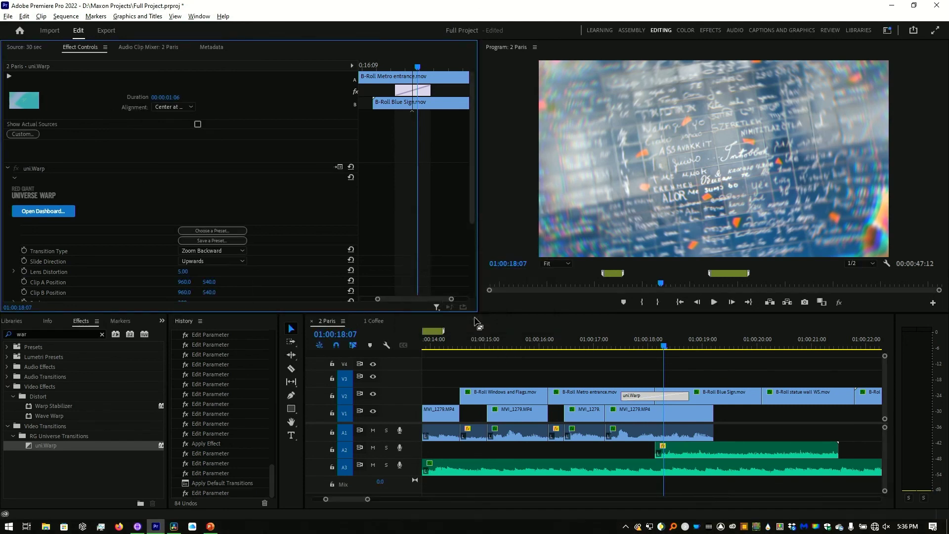
left_click(7, 347)
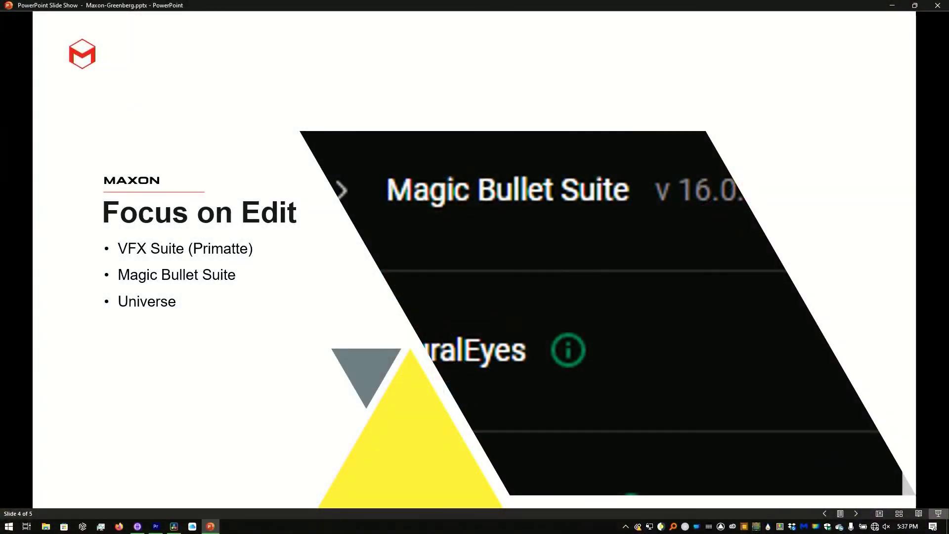
- Advance to the Thank You slide, return to slide 1, then move to slide 2's presenter bio
key("Right")
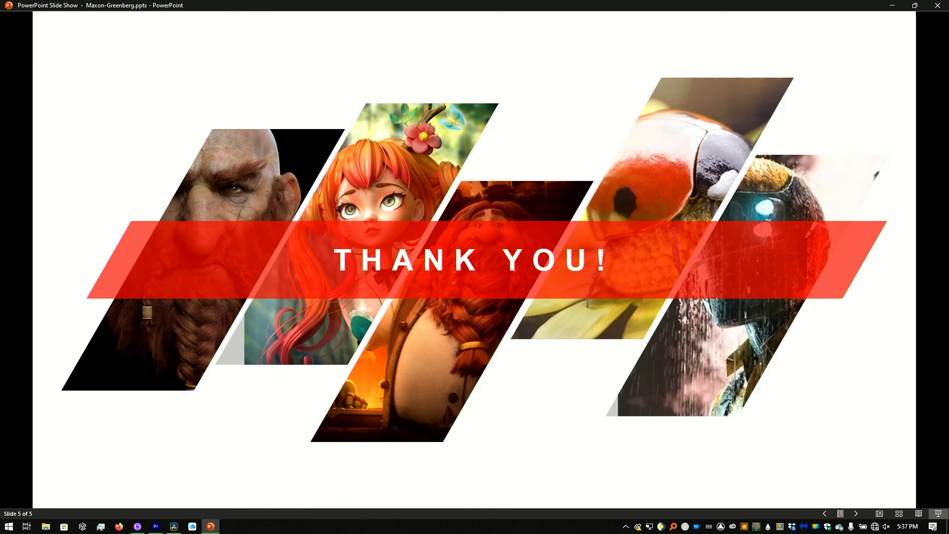
key("Home")
key("Right")
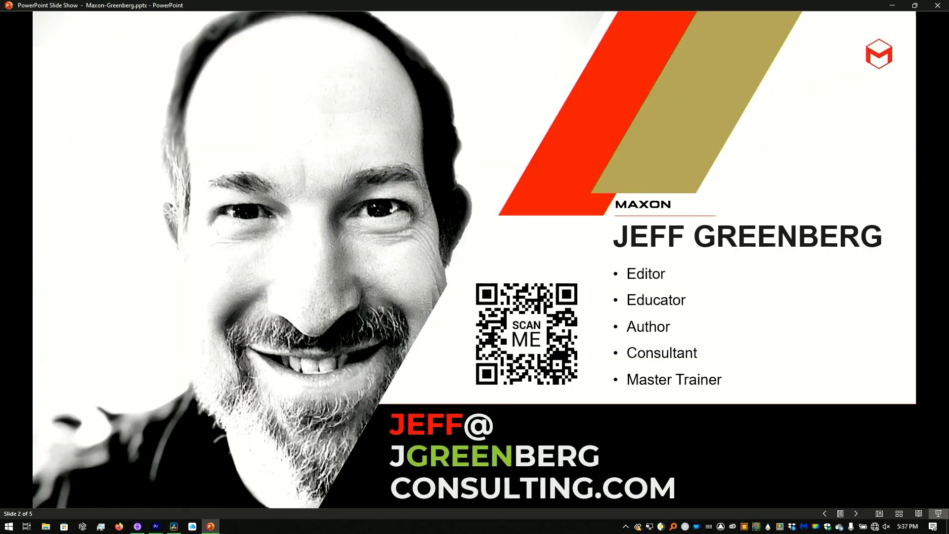